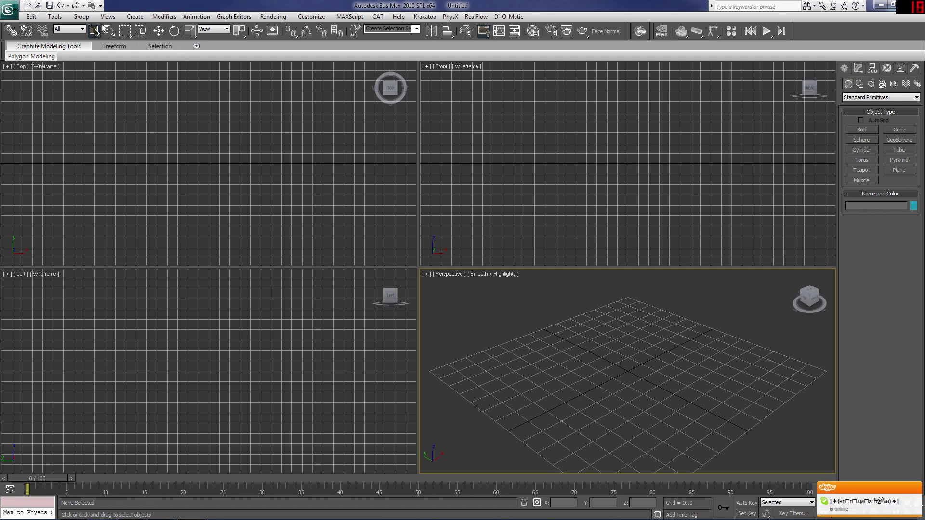
Step: Create a biped about 95 units tall at the grid centre in the Perspective viewport
{"action": "left_click", "coordinate": [135, 17]}
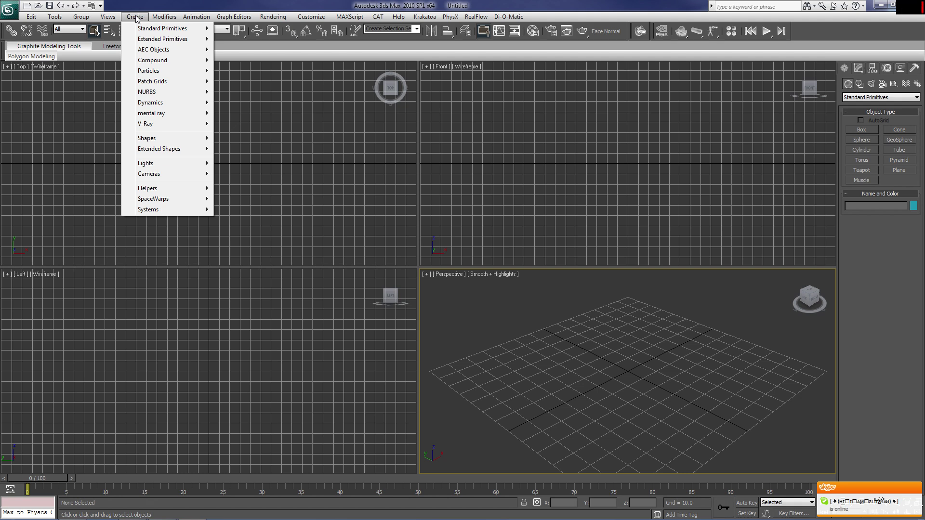
{"action": "left_click", "coordinate": [848, 68]}
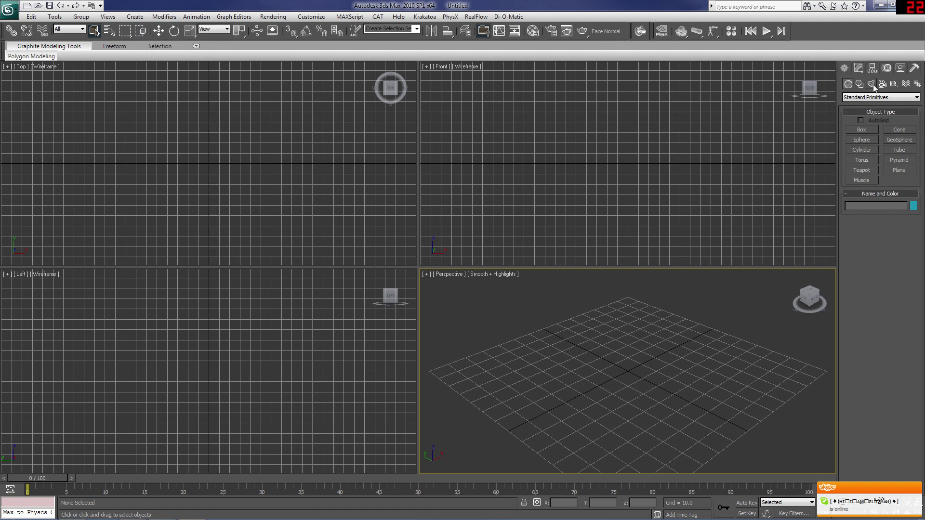
{"action": "left_click", "coordinate": [916, 85]}
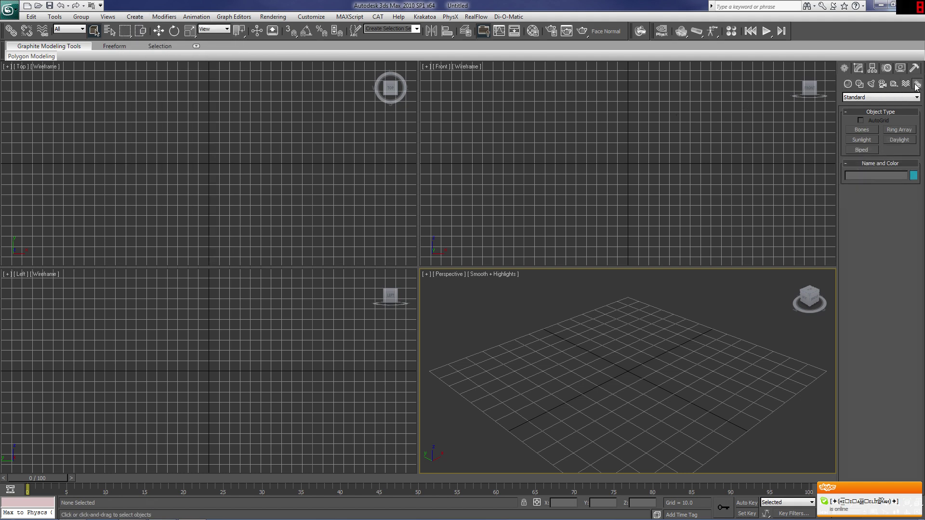
{"action": "left_click", "coordinate": [862, 150]}
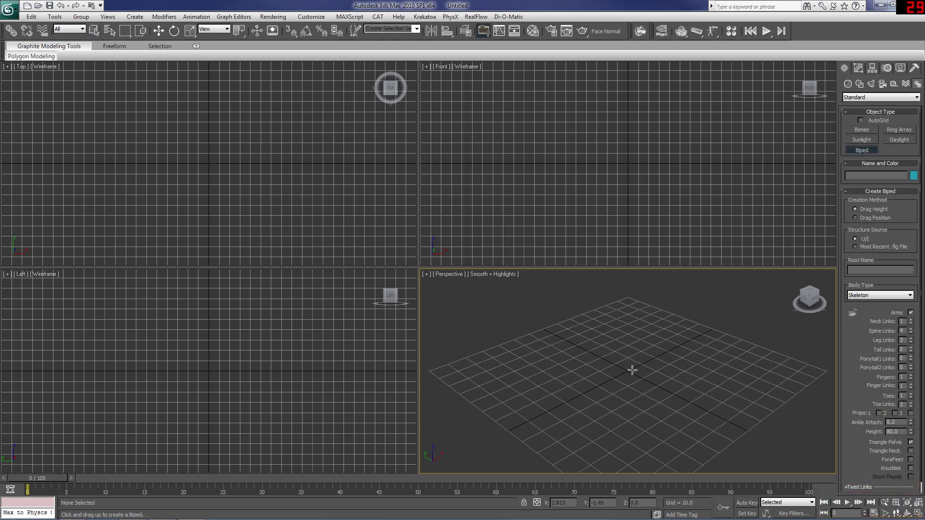
{"action": "left_click_drag", "start_coordinate": [632, 370], "coordinate": [742, 180]}
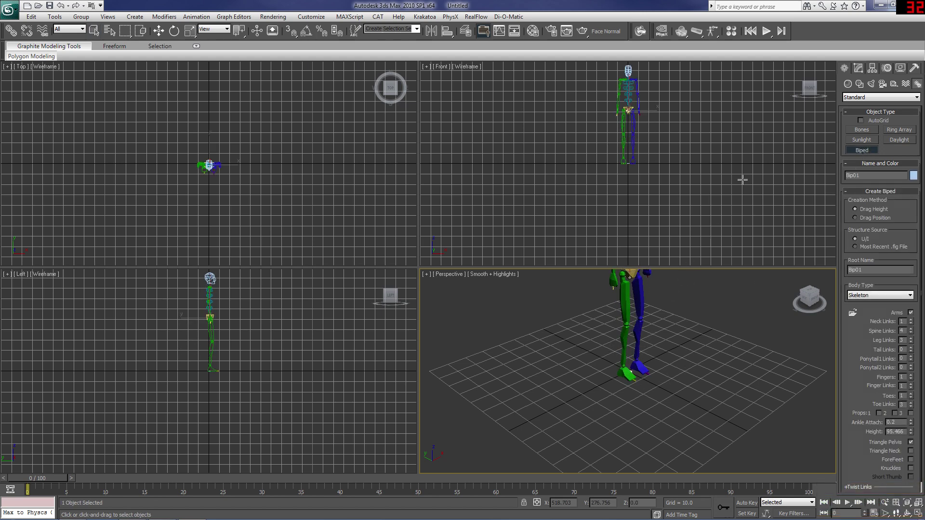
{"action": "scroll", "coordinate": [698, 345], "scroll_direction": "down", "scroll_amount": 5}
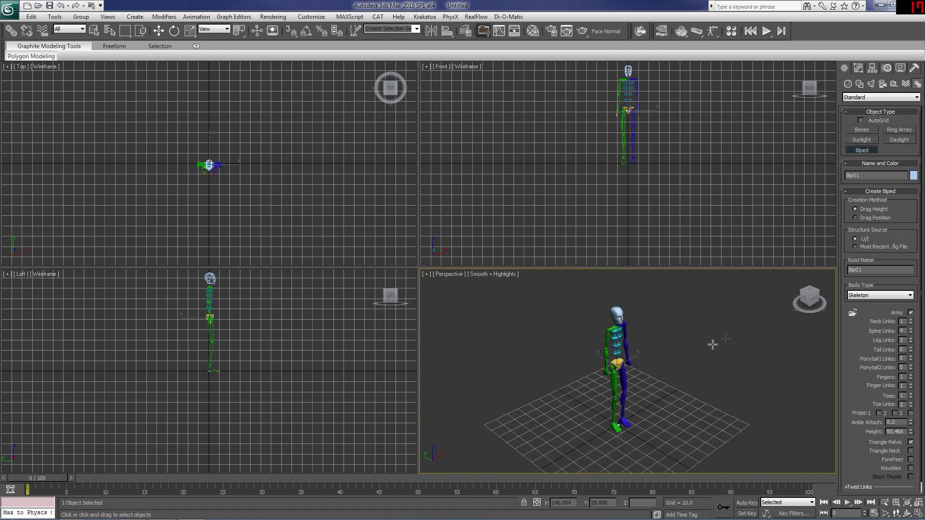
{"action": "left_click_drag", "start_coordinate": [813, 298], "coordinate": [797, 294]}
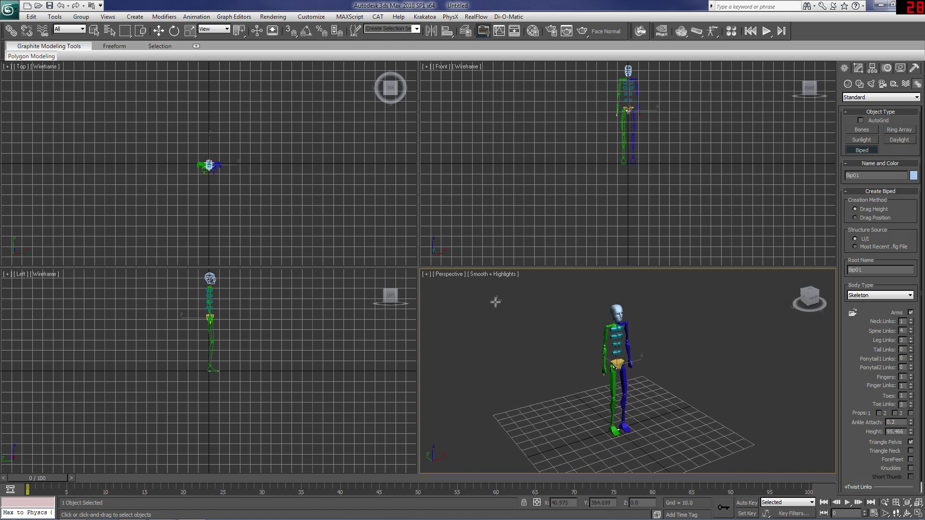
Step: Maximize the Perspective viewport and frame the biped from the front
{"action": "left_click", "coordinate": [428, 275]}
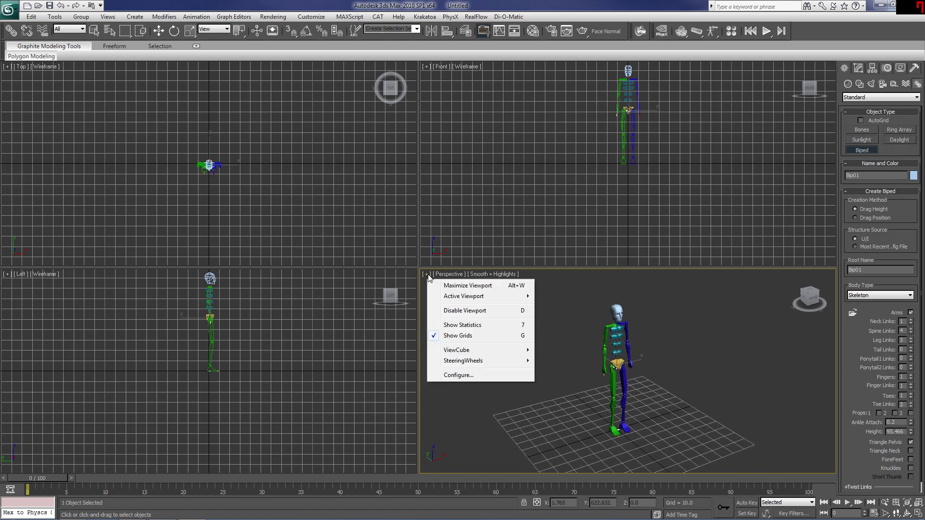
{"action": "left_click", "coordinate": [478, 289]}
{"action": "middle_click_drag", "start_coordinate": [440, 279], "coordinate": [539, 286]}
{"action": "scroll", "coordinate": [503, 293], "scroll_direction": "up", "scroll_amount": 3}
{"action": "left_click_drag", "start_coordinate": [812, 91], "coordinate": [766, 93]}
{"action": "middle_click_drag", "start_coordinate": [603, 162], "coordinate": [535, 166]}
{"action": "scroll", "coordinate": [586, 169], "scroll_direction": "down", "scroll_amount": 3}
{"action": "scroll", "coordinate": [567, 169], "scroll_direction": "up", "scroll_amount": 3}
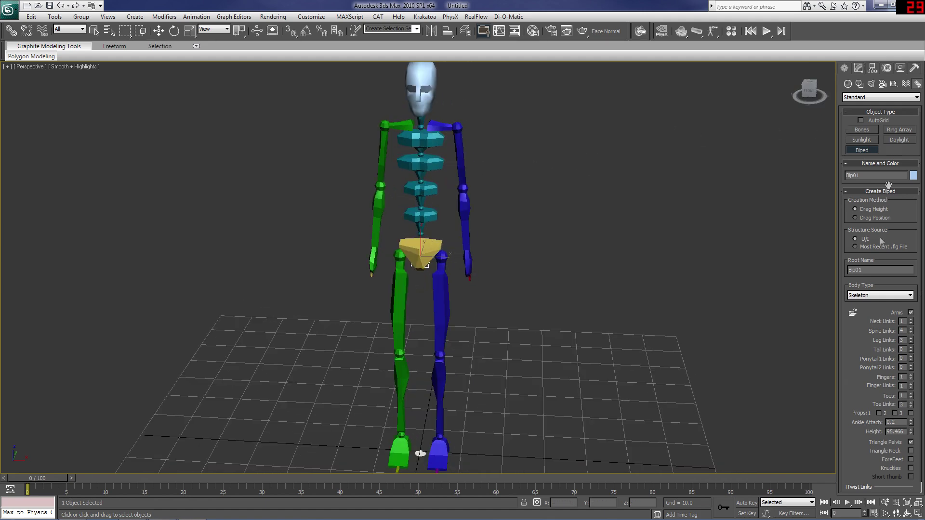
Step: Try the Male, Female and Classic body types on the biped, and return it to Skeleton
{"action": "scroll", "coordinate": [920, 227], "scroll_direction": "down", "scroll_amount": 1}
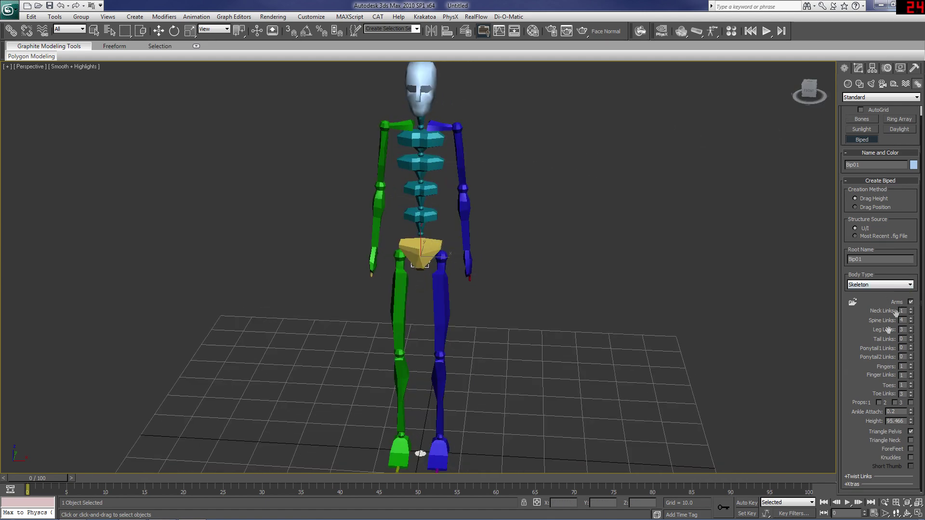
{"action": "left_click", "coordinate": [899, 286]}
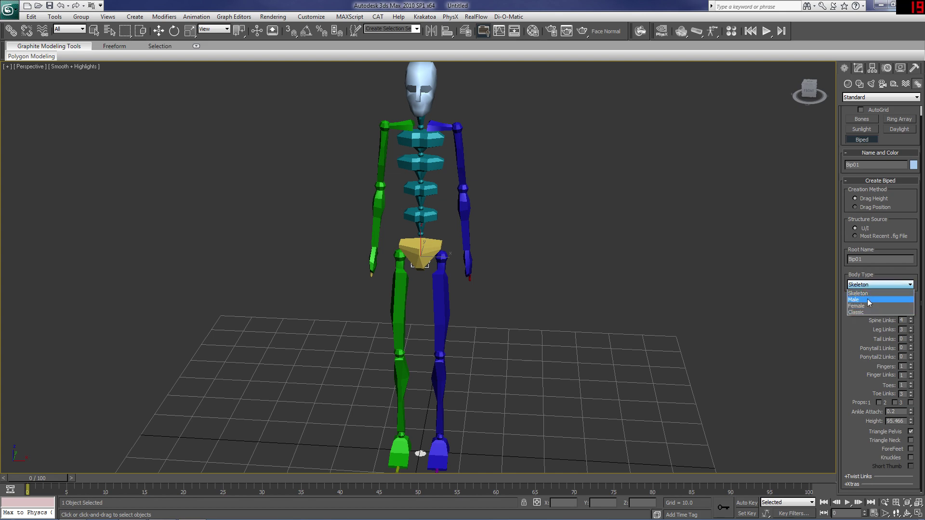
{"action": "left_click", "coordinate": [874, 300]}
{"action": "left_click", "coordinate": [874, 284]}
{"action": "left_click", "coordinate": [863, 306]}
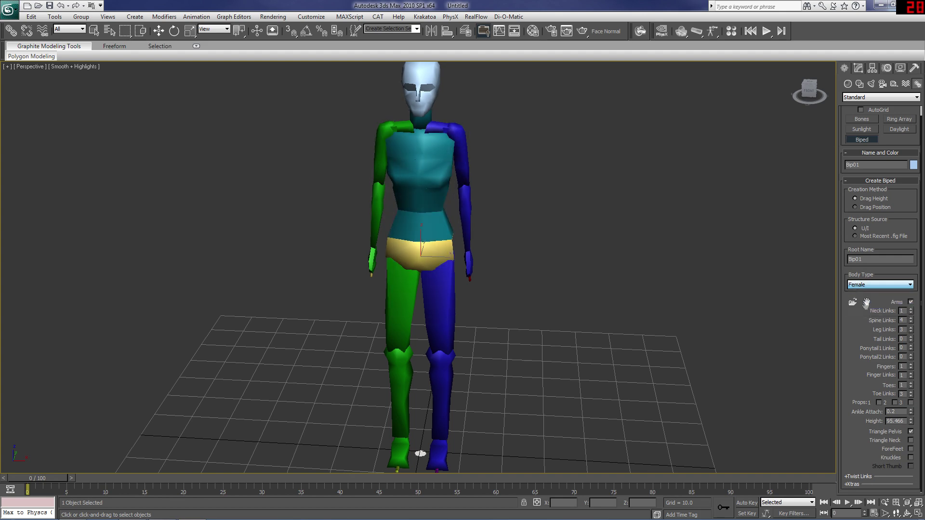
{"action": "left_click", "coordinate": [868, 285]}
{"action": "left_click", "coordinate": [866, 312]}
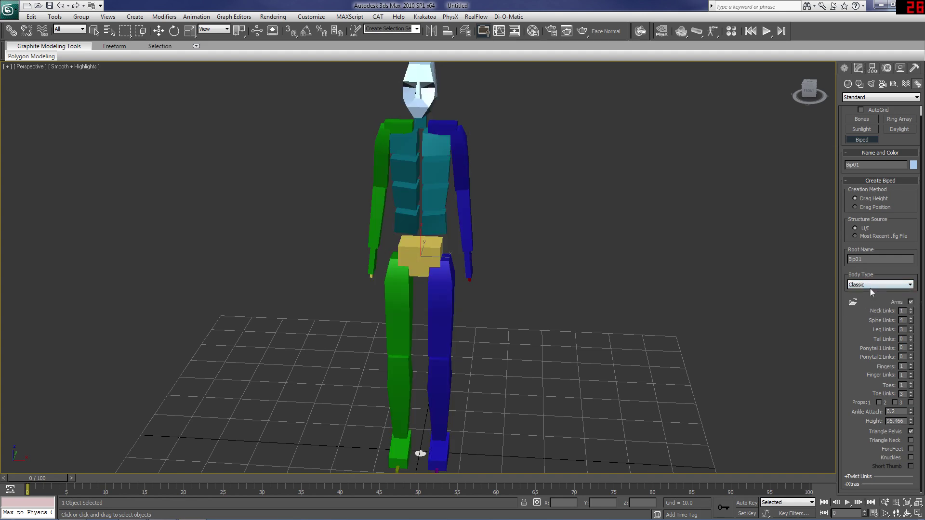
{"action": "left_click", "coordinate": [874, 286]}
{"action": "left_click", "coordinate": [860, 293]}
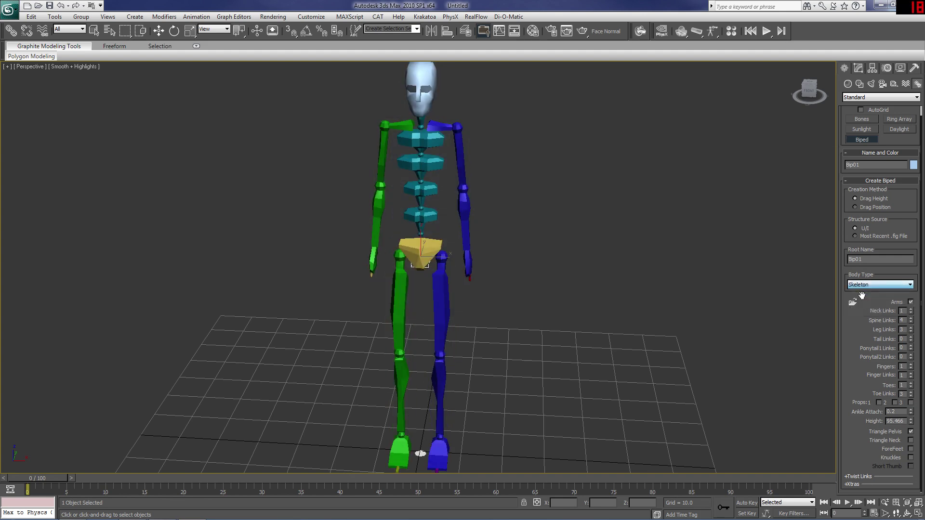
Step: Set the biped's spine links to 3, its fingers to 5 and its finger links to 3
{"action": "middle_click_drag", "start_coordinate": [669, 285], "coordinate": [647, 271]}
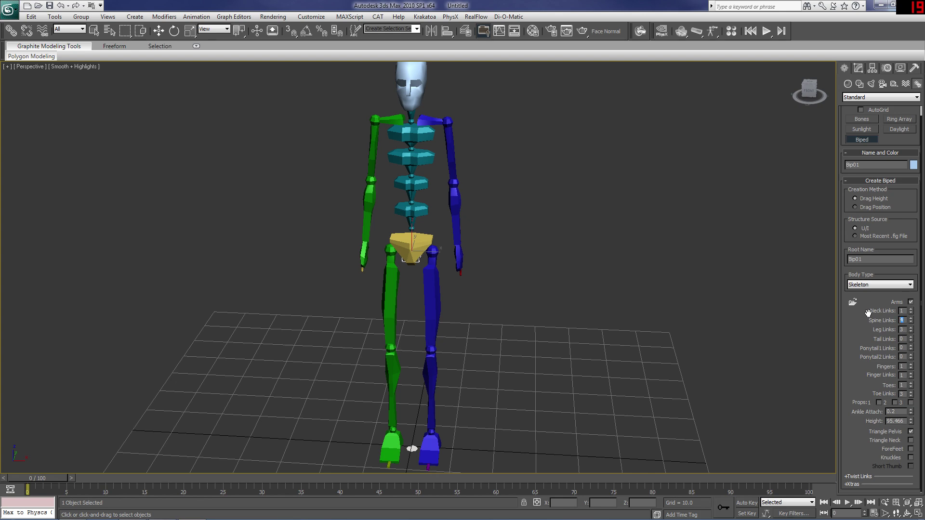
{"action": "type", "text": "3"}
{"action": "key", "text": "Return"}
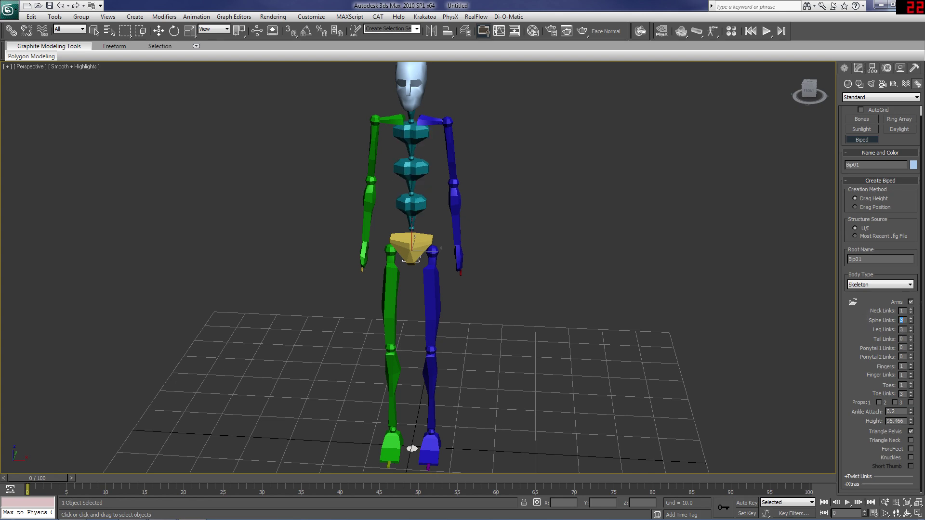
{"action": "left_click_drag", "start_coordinate": [808, 90], "coordinate": [766, 87]}
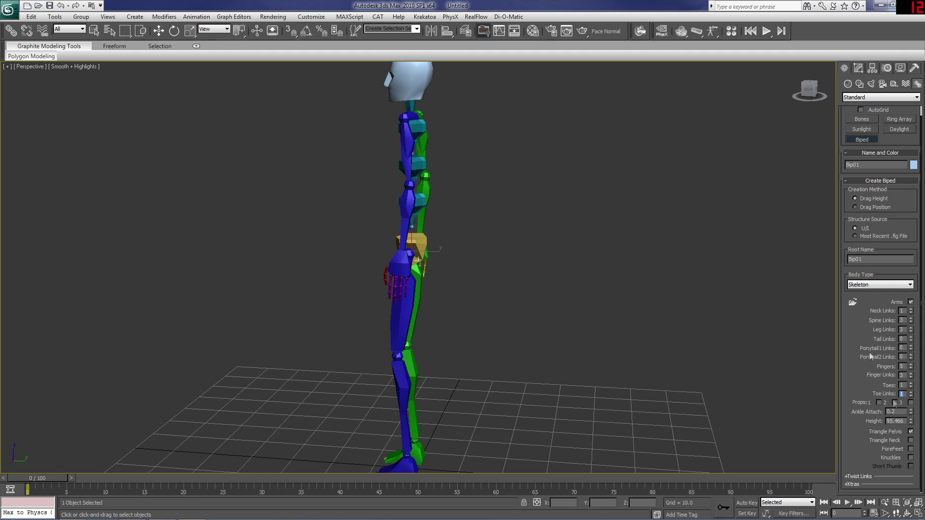
{"action": "left_click_drag", "start_coordinate": [809, 89], "coordinate": [823, 90]}
{"action": "middle_click_drag", "start_coordinate": [666, 241], "coordinate": [660, 264]}
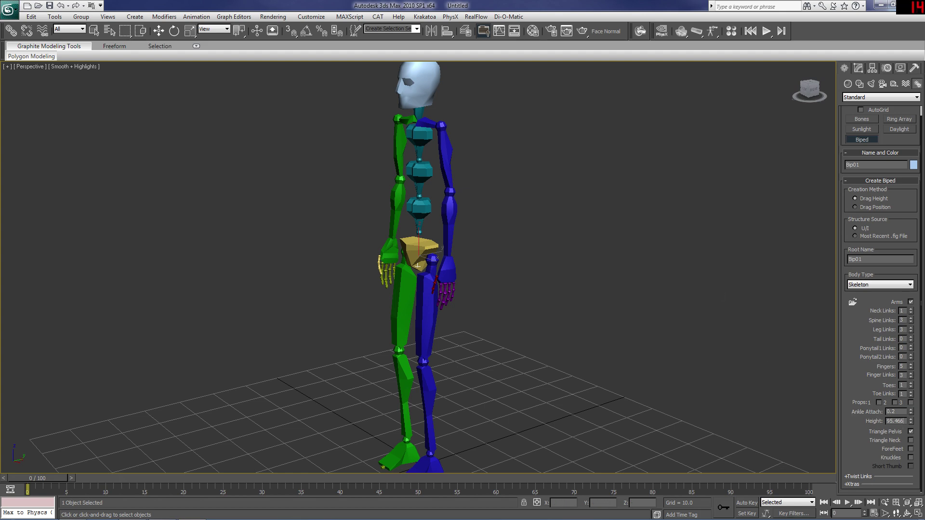
Step: Set the biped's height to 67 and view the skeleton from the front
{"action": "double_click", "coordinate": [904, 421]}
{"action": "type", "text": "67"}
{"action": "key", "text": "Return"}
{"action": "middle_click_drag", "start_coordinate": [394, 401], "coordinate": [427, 376]}
{"action": "scroll", "coordinate": [514, 390], "scroll_direction": "up", "scroll_amount": 3}
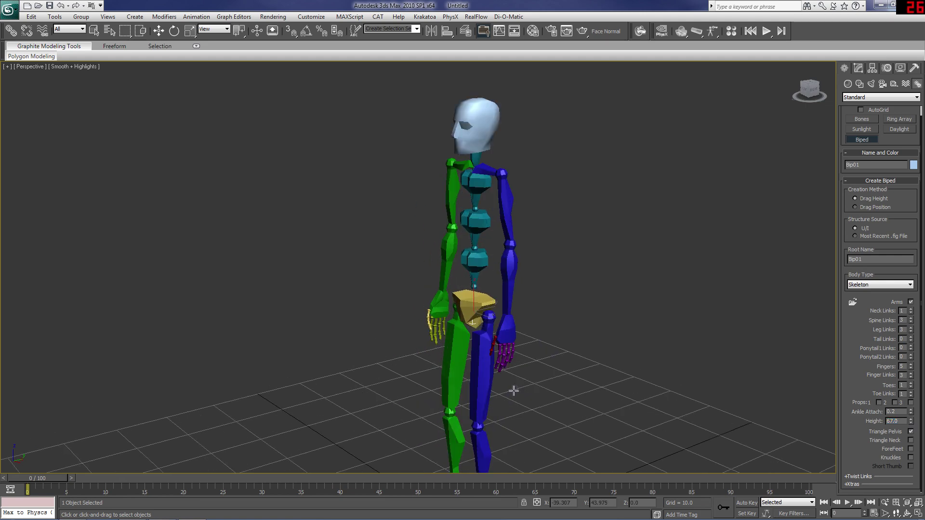
{"action": "middle_click_drag", "start_coordinate": [549, 383], "coordinate": [524, 344]}
{"action": "middle_click_drag", "start_coordinate": [630, 344], "coordinate": [819, 142], "text": "alt"}
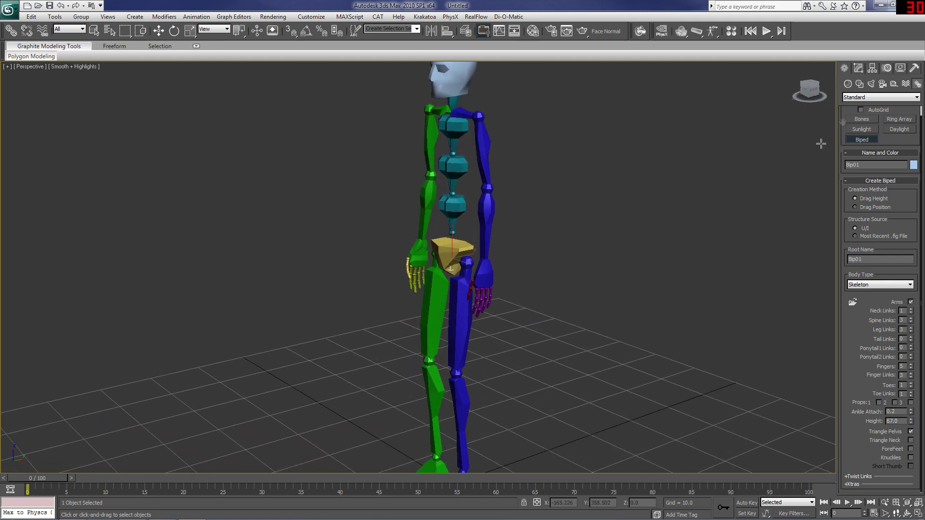
{"action": "left_click", "coordinate": [810, 90]}
{"action": "left_click_drag", "start_coordinate": [809, 90], "coordinate": [814, 91]}
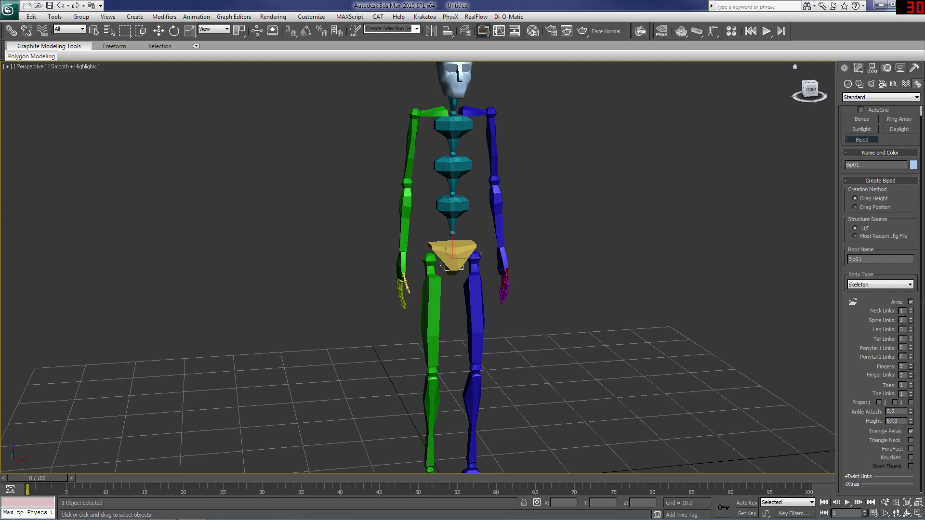
Step: Expand the Xtras and Twist Links settings and set the forearm twist links to 2
{"action": "left_click", "coordinate": [853, 485]}
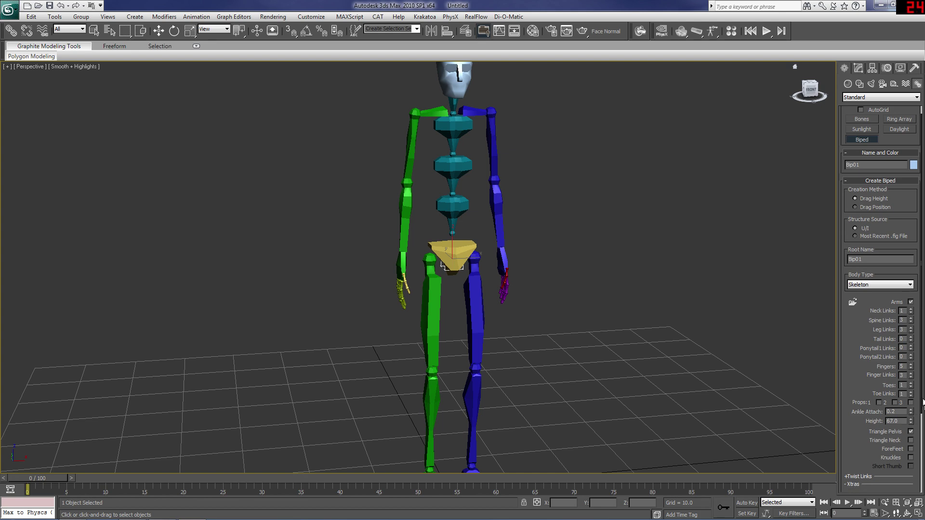
{"action": "left_click_drag", "start_coordinate": [921, 403], "coordinate": [921, 471]}
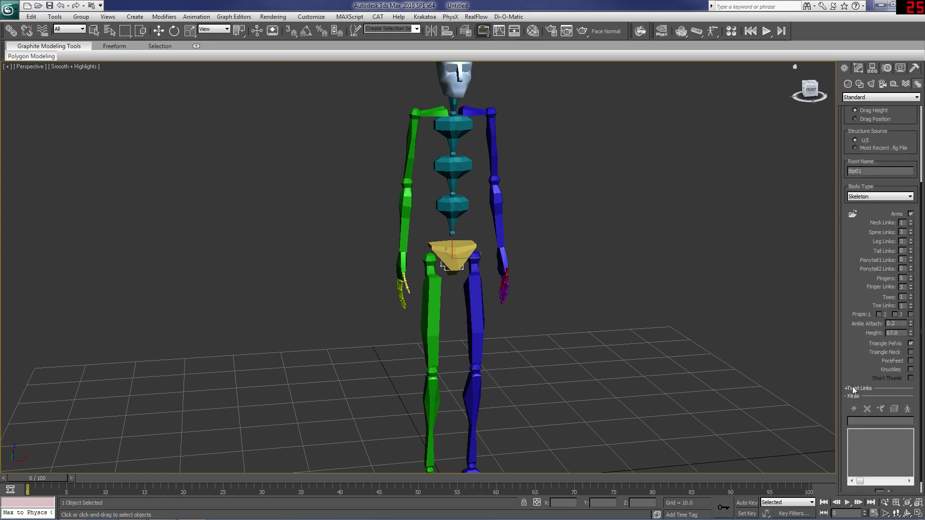
{"action": "left_click", "coordinate": [853, 388]}
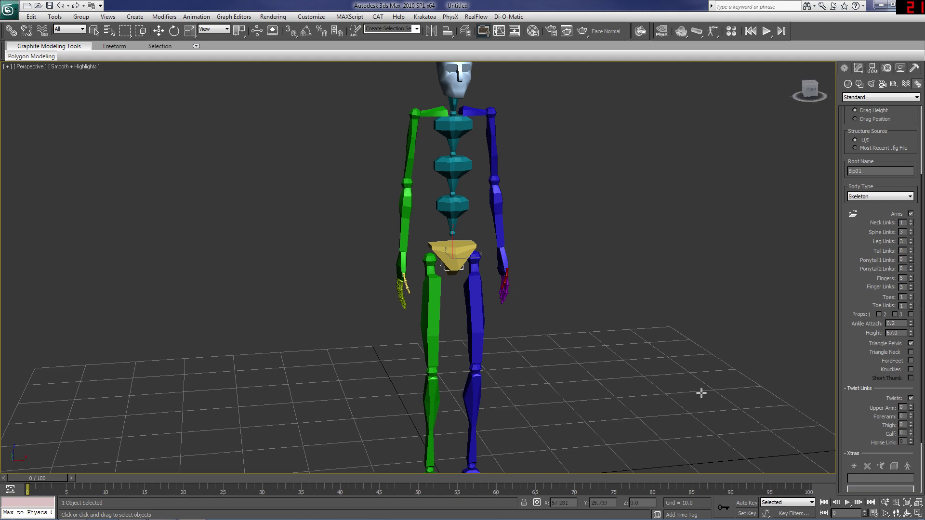
{"action": "scroll", "coordinate": [674, 383], "scroll_direction": "up", "scroll_amount": 1}
{"action": "scroll", "coordinate": [619, 310], "scroll_direction": "up", "scroll_amount": 3}
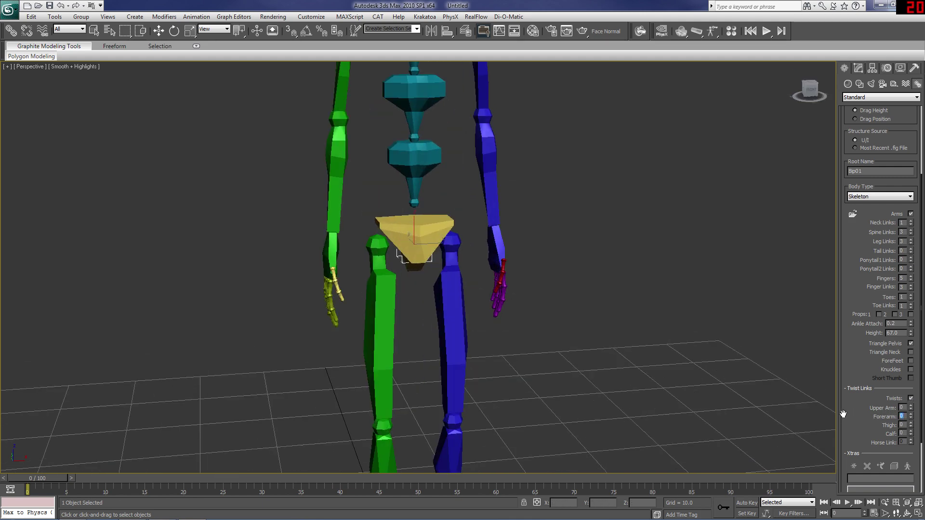
{"action": "key", "text": "Return"}
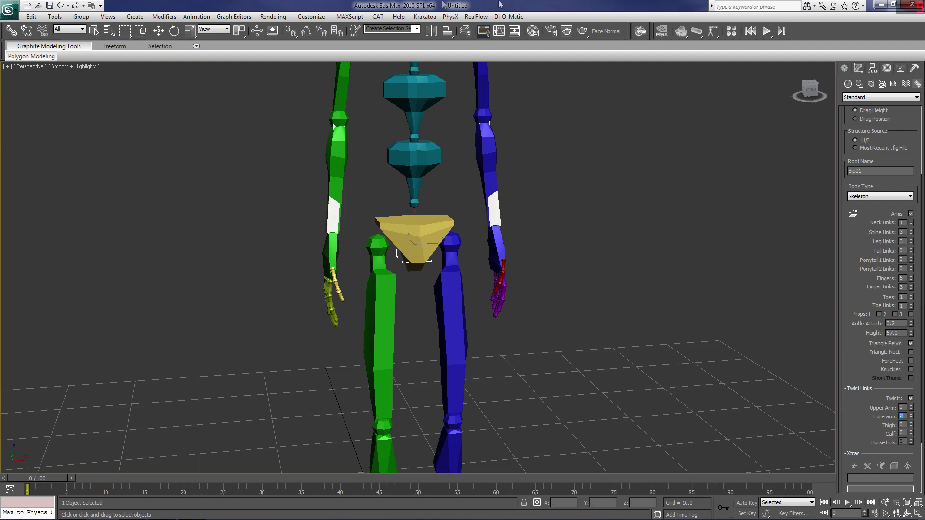
Step: Examine the forearm twist links from several angles and collapse the Twist Links settings
{"action": "left_click_drag", "start_coordinate": [811, 92], "coordinate": [844, 93]}
{"action": "left_click", "coordinate": [811, 91]}
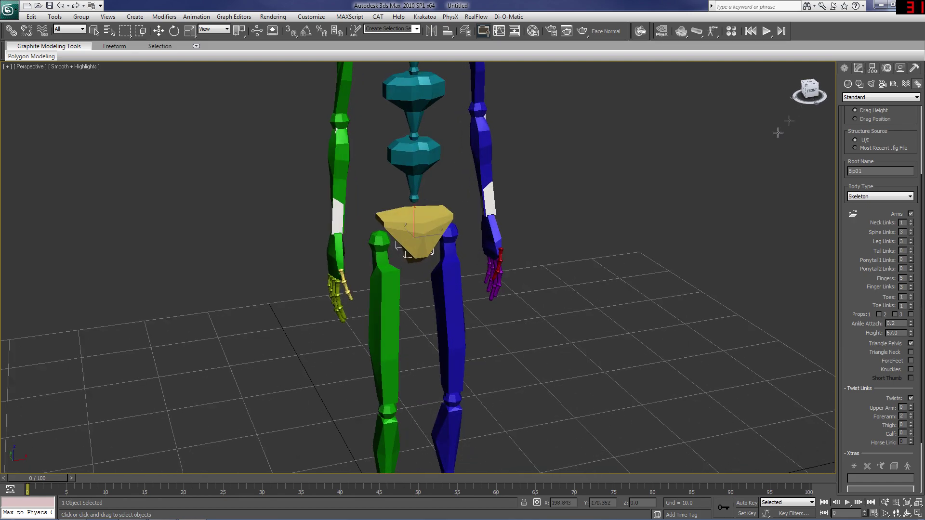
{"action": "left_click_drag", "start_coordinate": [818, 93], "coordinate": [799, 92]}
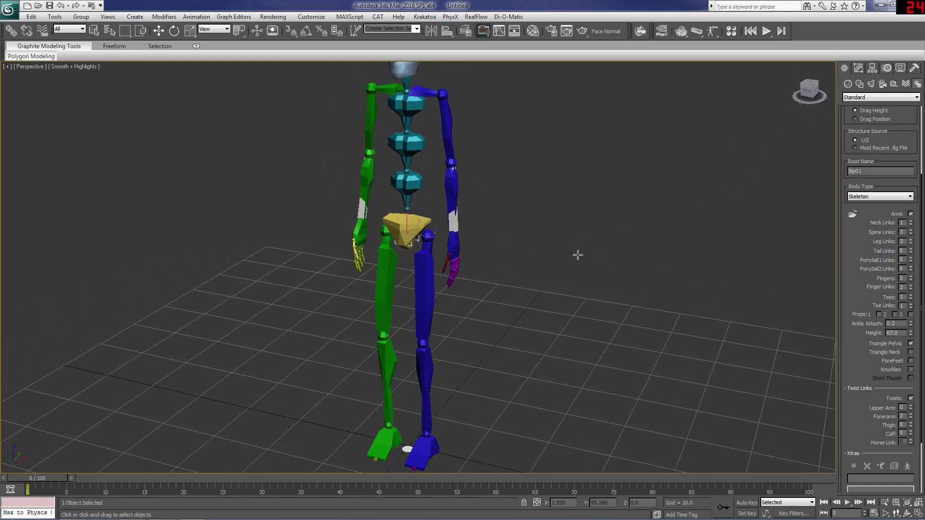
{"action": "scroll", "coordinate": [642, 236], "scroll_direction": "up", "scroll_amount": 5}
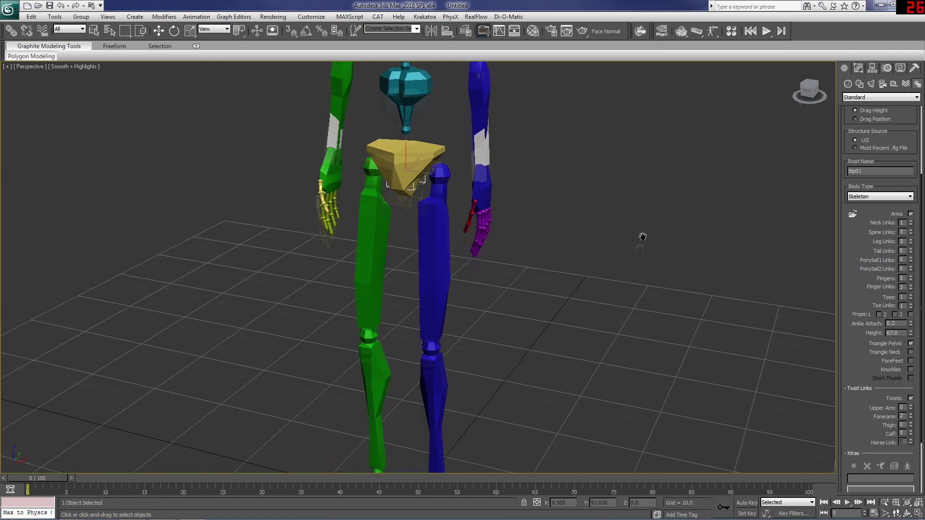
{"action": "left_click", "coordinate": [857, 389]}
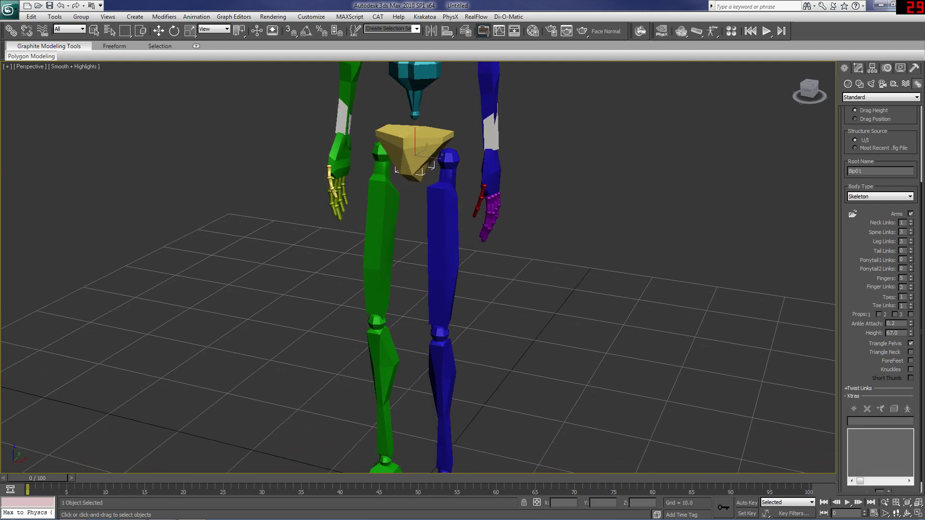
Step: Examine the biped's head and upper body and collapse the Xtras settings
{"action": "middle_click_drag", "start_coordinate": [536, 124], "coordinate": [543, 351]}
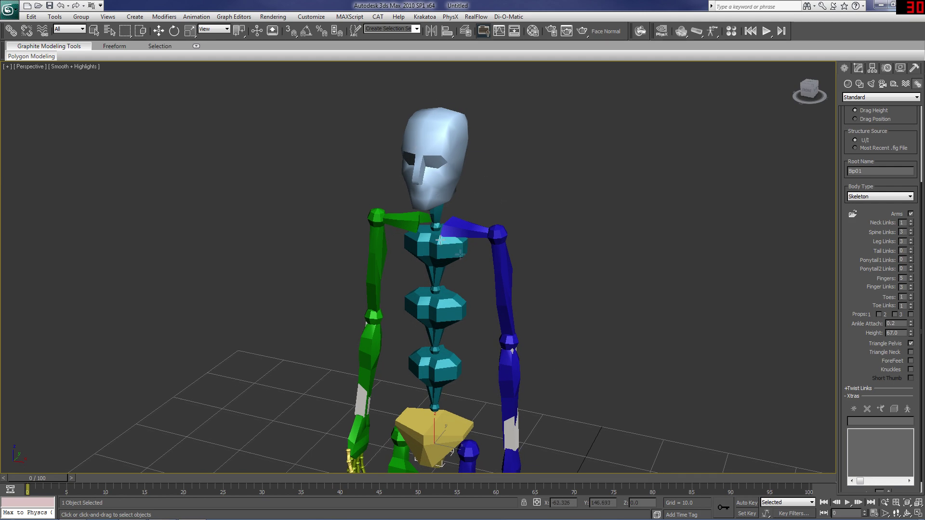
{"action": "middle_click_drag", "start_coordinate": [460, 254], "coordinate": [511, 257]}
{"action": "left_click", "coordinate": [807, 91]}
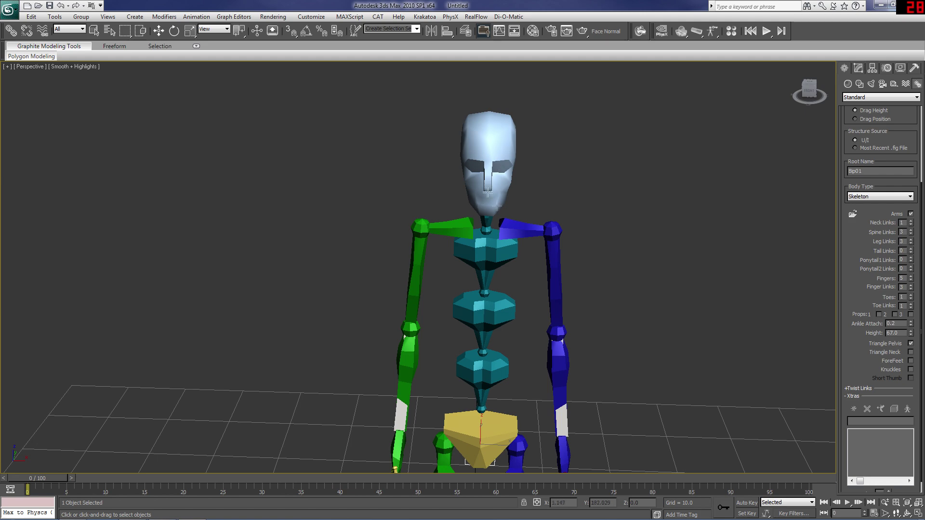
{"action": "middle_click_drag", "start_coordinate": [597, 259], "coordinate": [599, 218]}
{"action": "left_click_drag", "start_coordinate": [808, 90], "coordinate": [796, 92]}
{"action": "left_click", "coordinate": [851, 397]}
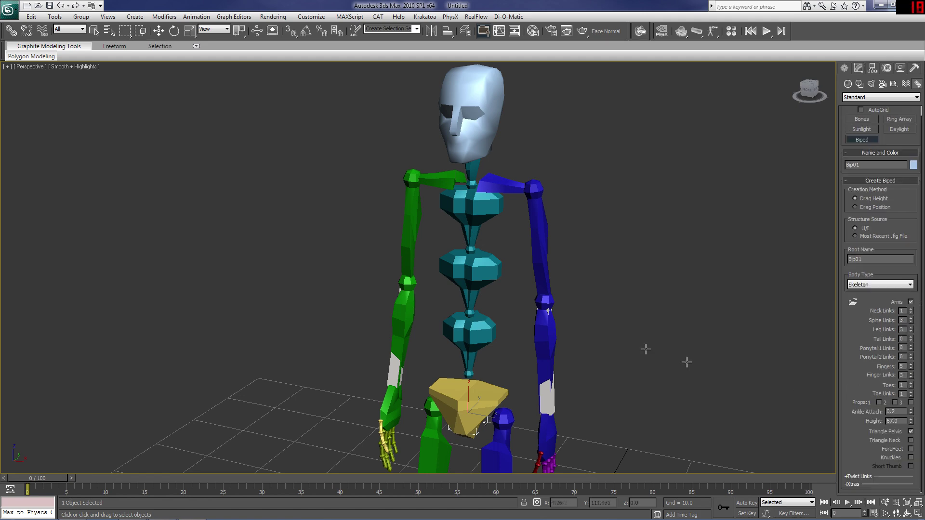
Step: Inspect the whole biped from the front together with its creation parameters
{"action": "middle_click_drag", "start_coordinate": [618, 341], "coordinate": [632, 314]}
{"action": "scroll", "coordinate": [632, 314], "scroll_direction": "down", "scroll_amount": 3}
{"action": "left_click_drag", "start_coordinate": [807, 91], "coordinate": [818, 90]}
{"action": "middle_click_drag", "start_coordinate": [619, 337], "coordinate": [609, 295]}
{"action": "scroll", "coordinate": [586, 312], "scroll_direction": "down", "scroll_amount": 3}
{"action": "scroll", "coordinate": [589, 314], "scroll_direction": "up", "scroll_amount": 1}
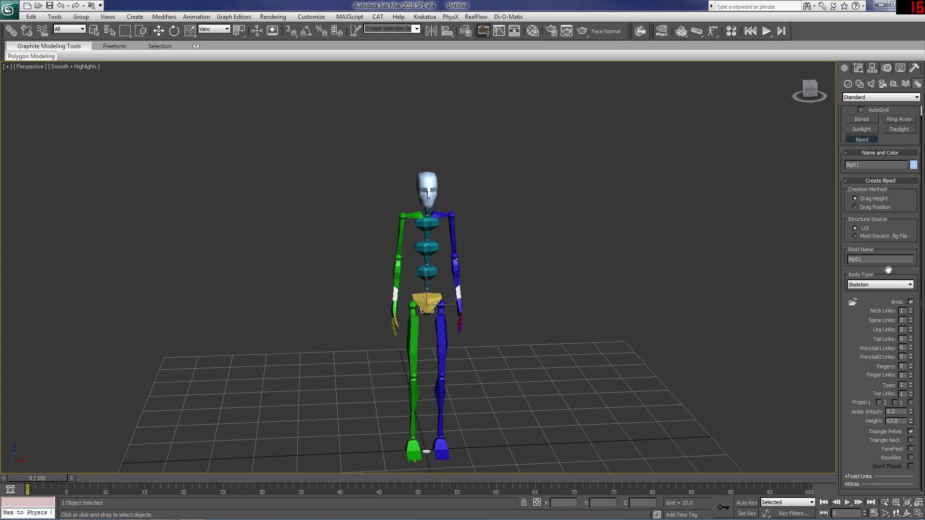
{"action": "scroll", "coordinate": [922, 241], "scroll_direction": "up", "scroll_amount": 2}
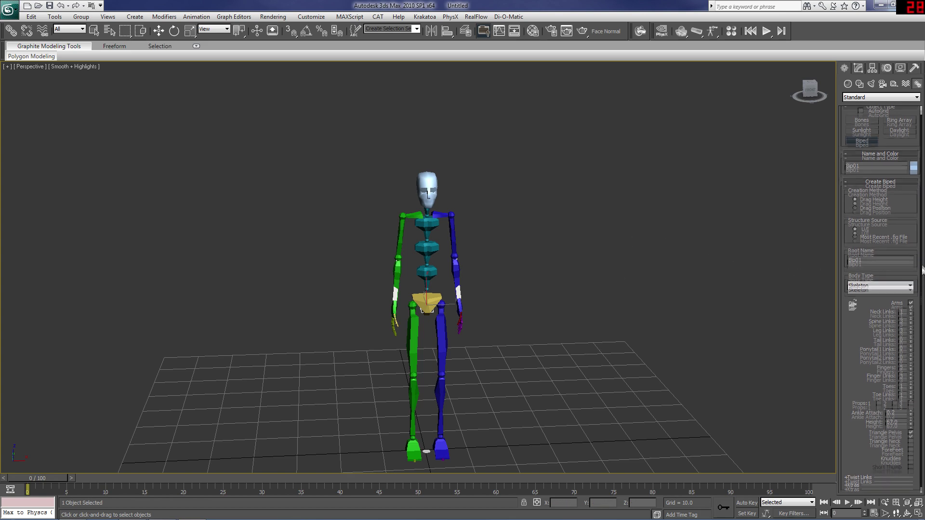
Step: Collapse the Create Biped settings, show the biped's motion parameters and enable Figure Mode
{"action": "left_click", "coordinate": [874, 191]}
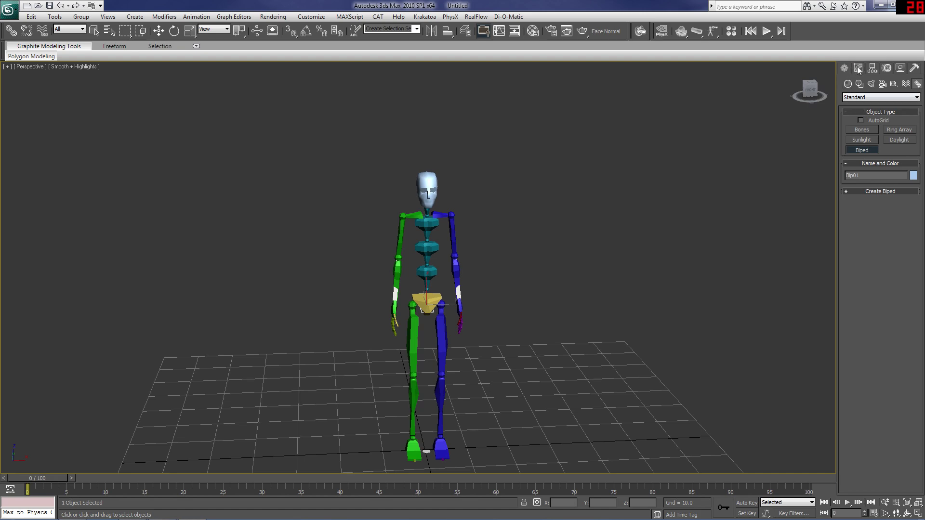
{"action": "left_click", "coordinate": [899, 69]}
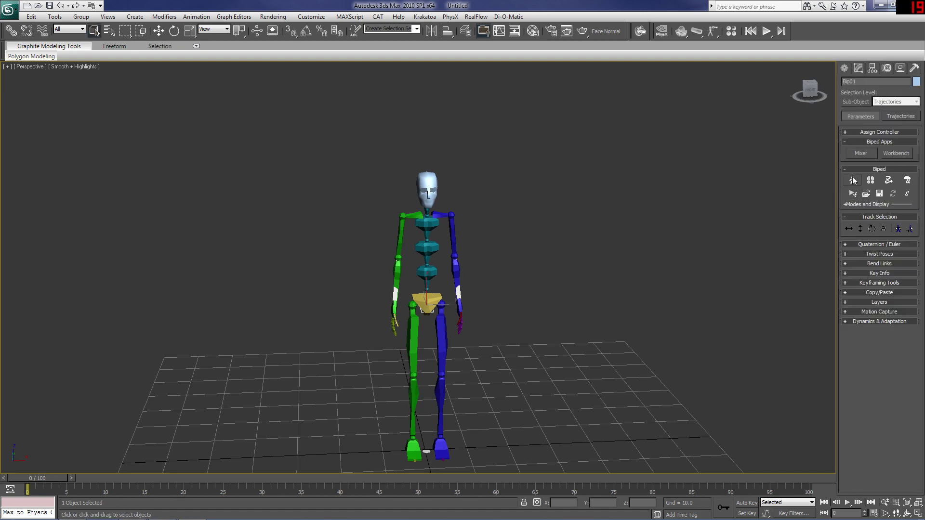
{"action": "left_click", "coordinate": [853, 180]}
Step: Select the left toe and its symmetrical counterpart, and scale both toes larger until they span the width of the feet
{"action": "middle_click_drag", "start_coordinate": [425, 368], "coordinate": [452, 305]}
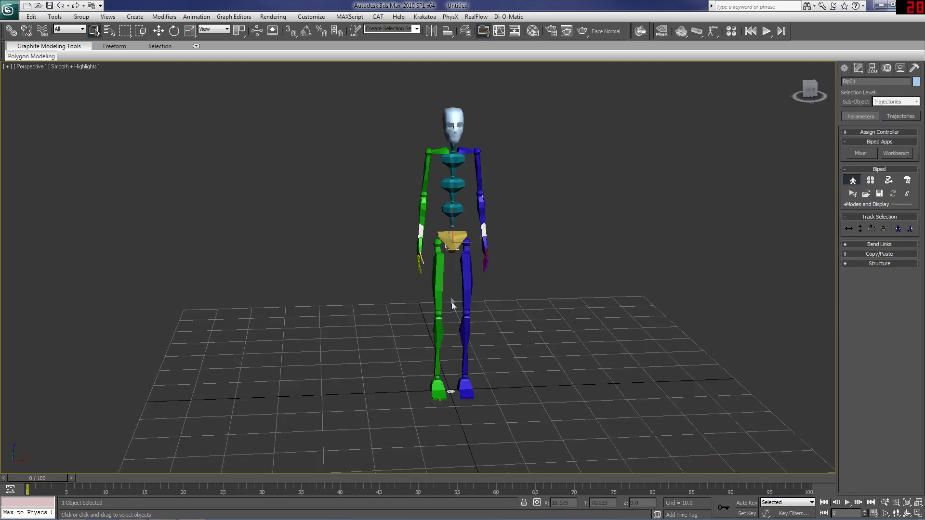
{"action": "scroll", "coordinate": [455, 308], "scroll_direction": "up", "scroll_amount": 5}
{"action": "middle_click_drag", "start_coordinate": [492, 378], "coordinate": [475, 161]}
{"action": "scroll", "coordinate": [533, 324], "scroll_direction": "up", "scroll_amount": 4}
{"action": "middle_click_drag", "start_coordinate": [520, 390], "coordinate": [513, 288]}
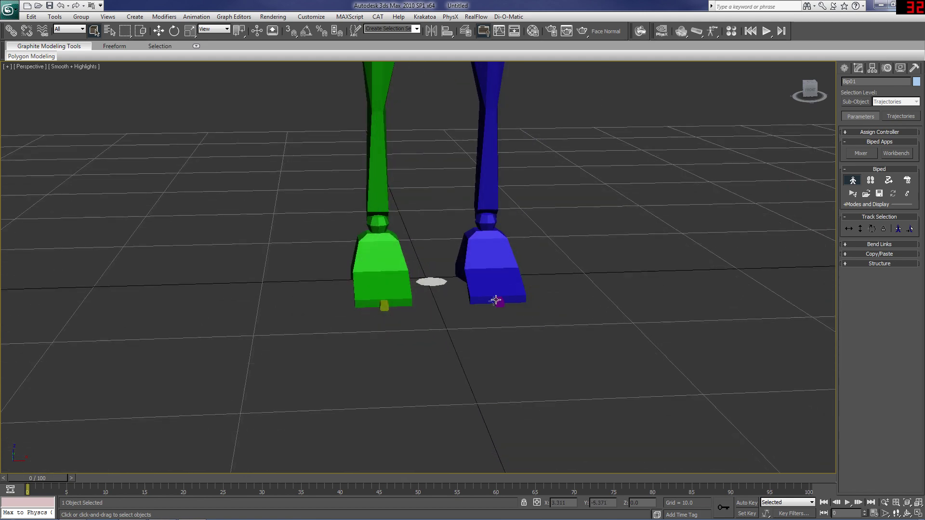
{"action": "left_click", "coordinate": [494, 300]}
{"action": "left_click", "coordinate": [498, 303]}
{"action": "right_click", "coordinate": [496, 304]}
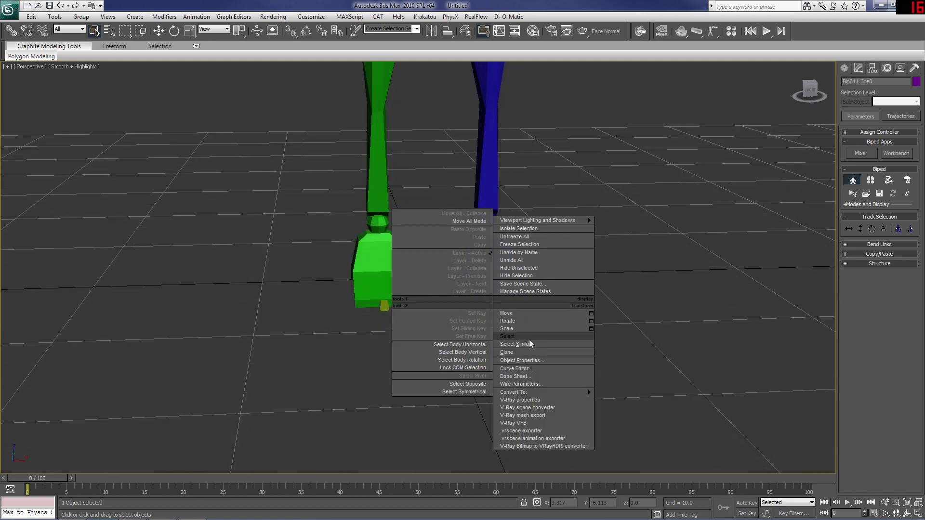
{"action": "left_click", "coordinate": [524, 330]}
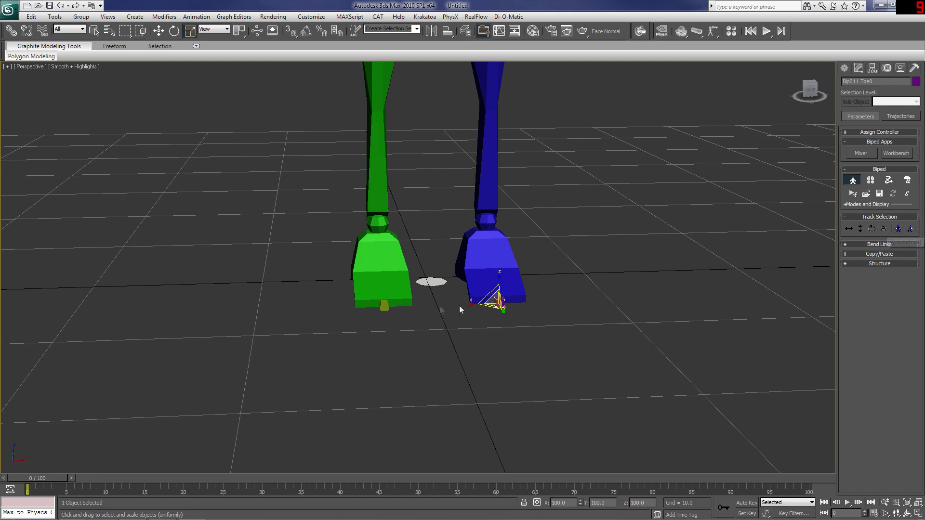
{"action": "left_click", "coordinate": [898, 230]}
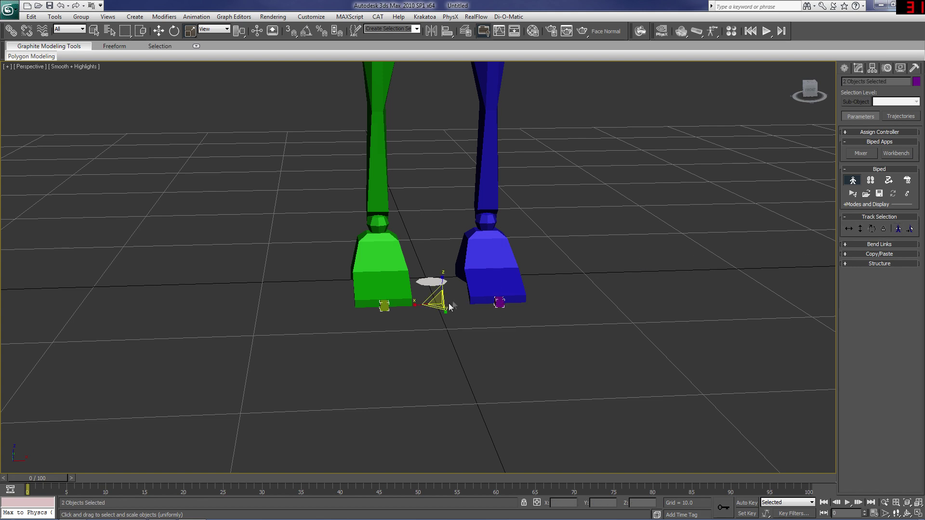
{"action": "left_click_drag", "start_coordinate": [416, 304], "coordinate": [390, 300]}
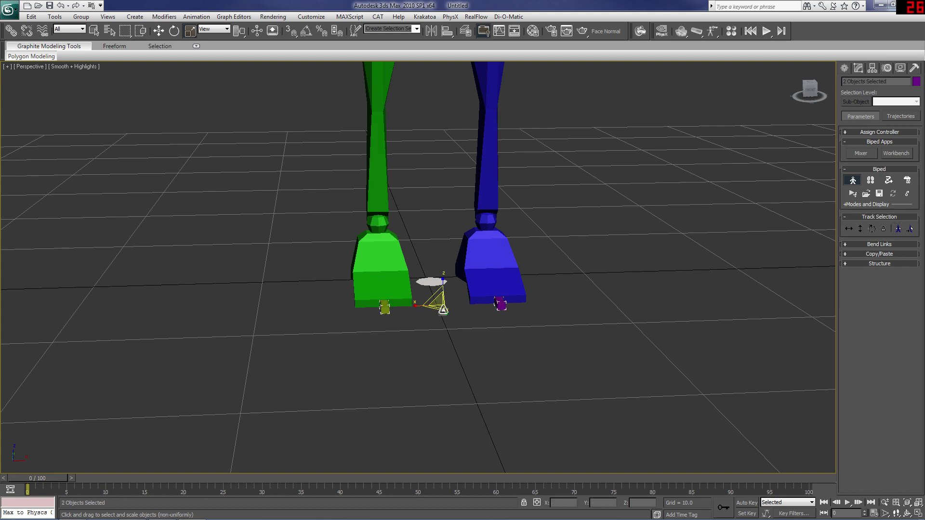
{"action": "left_click_drag", "start_coordinate": [444, 311], "coordinate": [452, 322]}
{"action": "left_click_drag", "start_coordinate": [443, 284], "coordinate": [479, 90]}
Step: Examine the biped's torso, arms and hands from an angled side view
{"action": "middle_click_drag", "start_coordinate": [632, 199], "coordinate": [623, 394]}
{"action": "scroll", "coordinate": [623, 395], "scroll_direction": "down", "scroll_amount": 3}
{"action": "scroll", "coordinate": [547, 207], "scroll_direction": "down", "scroll_amount": 3}
{"action": "middle_click_drag", "start_coordinate": [530, 161], "coordinate": [517, 317]}
{"action": "scroll", "coordinate": [521, 306], "scroll_direction": "up", "scroll_amount": 3}
{"action": "left_click_drag", "start_coordinate": [809, 91], "coordinate": [764, 91]}
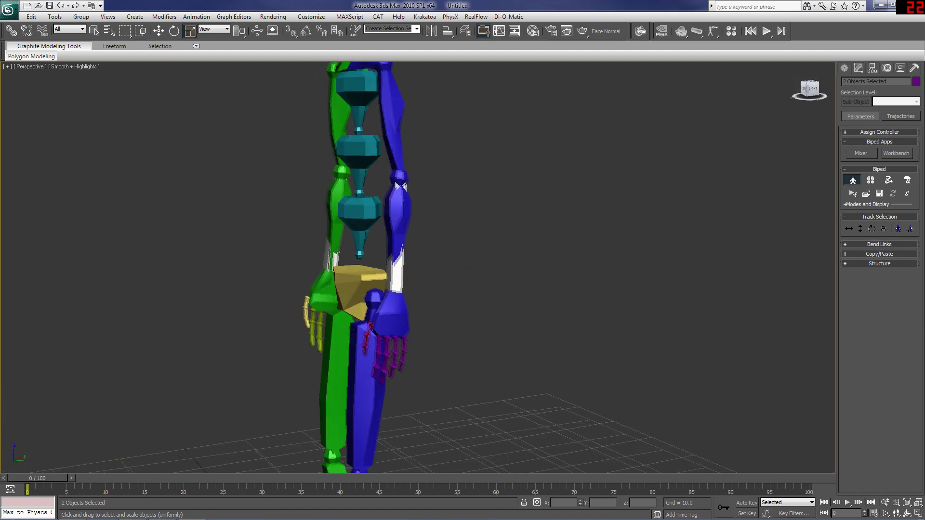
{"action": "middle_click_drag", "start_coordinate": [422, 391], "coordinate": [519, 343]}
{"action": "middle_click_drag", "start_coordinate": [501, 193], "coordinate": [507, 218]}
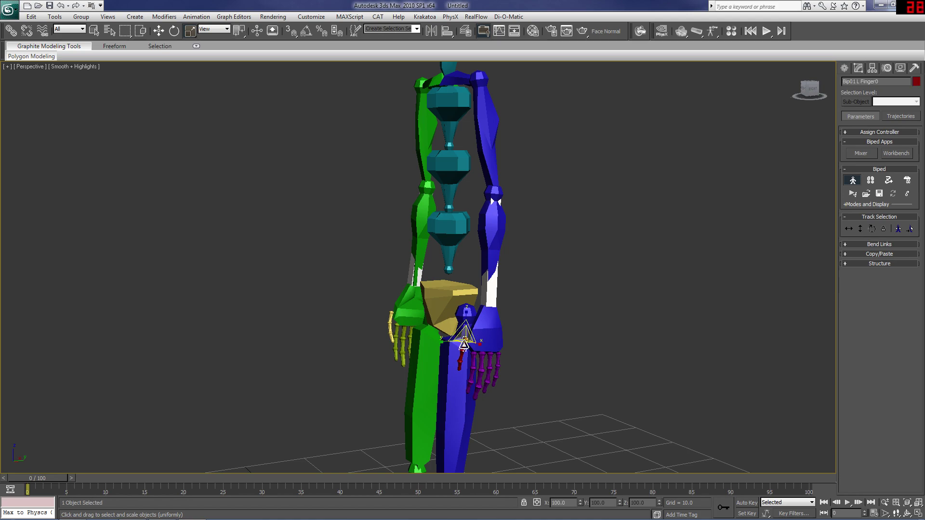
Step: Select the base bone of the left thumb, return to a full front view of the biped and turn off Figure Mode
{"action": "left_click", "coordinate": [461, 351]}
{"action": "left_click", "coordinate": [807, 89]}
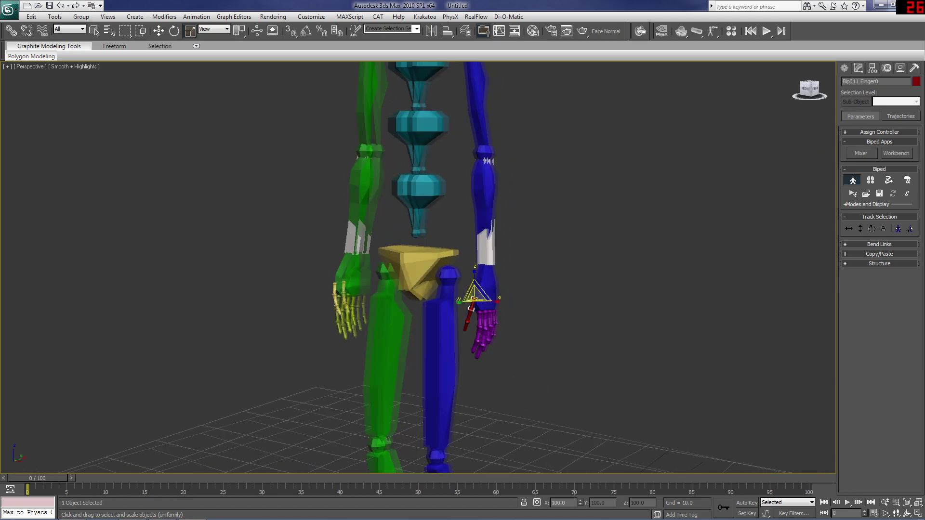
{"action": "left_click_drag", "start_coordinate": [790, 91], "coordinate": [764, 91]}
{"action": "middle_click_drag", "start_coordinate": [555, 306], "coordinate": [574, 219]}
{"action": "scroll", "coordinate": [574, 223], "scroll_direction": "down", "scroll_amount": 6}
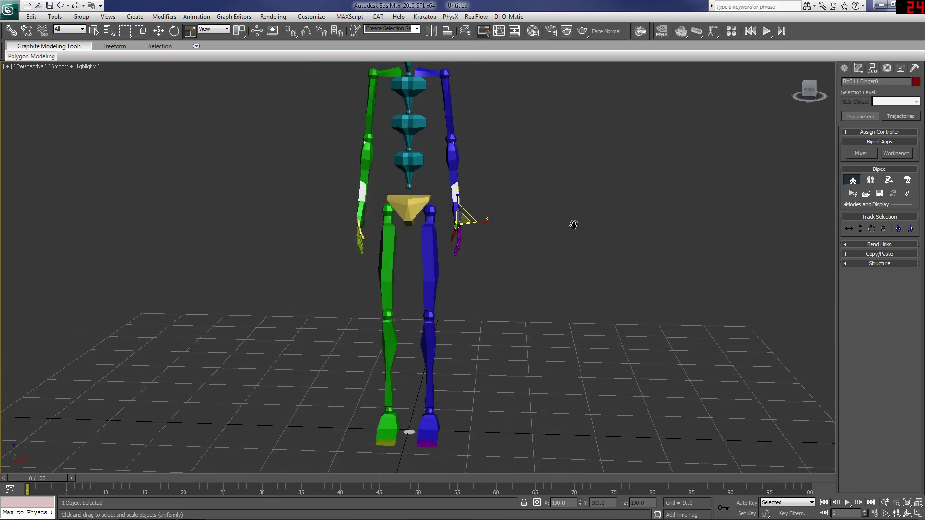
{"action": "left_click", "coordinate": [853, 181]}
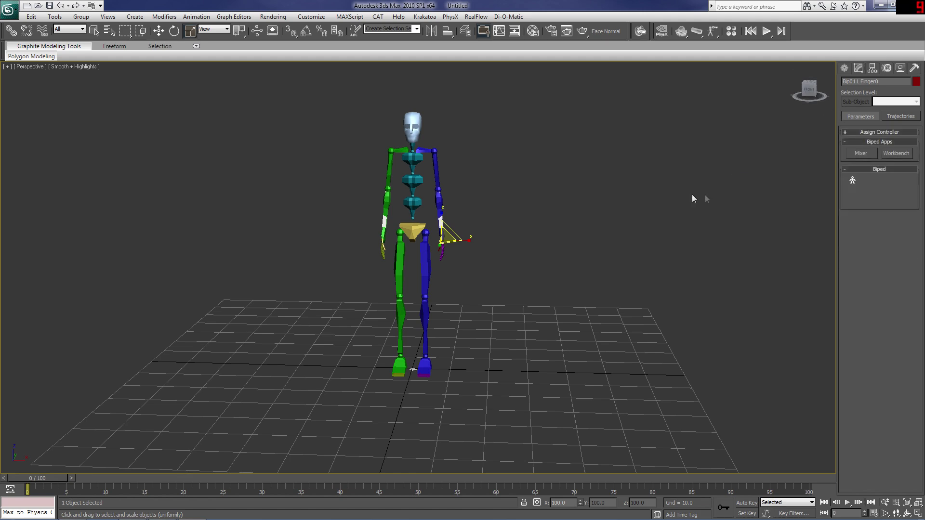
Step: Examine the biped's hands, pelvis, legs and overall proportions from the front and from an angle
{"action": "left_click_drag", "start_coordinate": [818, 88], "coordinate": [797, 90]}
{"action": "middle_click_drag", "start_coordinate": [544, 280], "coordinate": [552, 215]}
{"action": "middle_click_drag", "start_coordinate": [491, 210], "coordinate": [489, 113]}
{"action": "scroll", "coordinate": [485, 302], "scroll_direction": "up", "scroll_amount": 5}
{"action": "scroll", "coordinate": [496, 221], "scroll_direction": "down", "scroll_amount": 3}
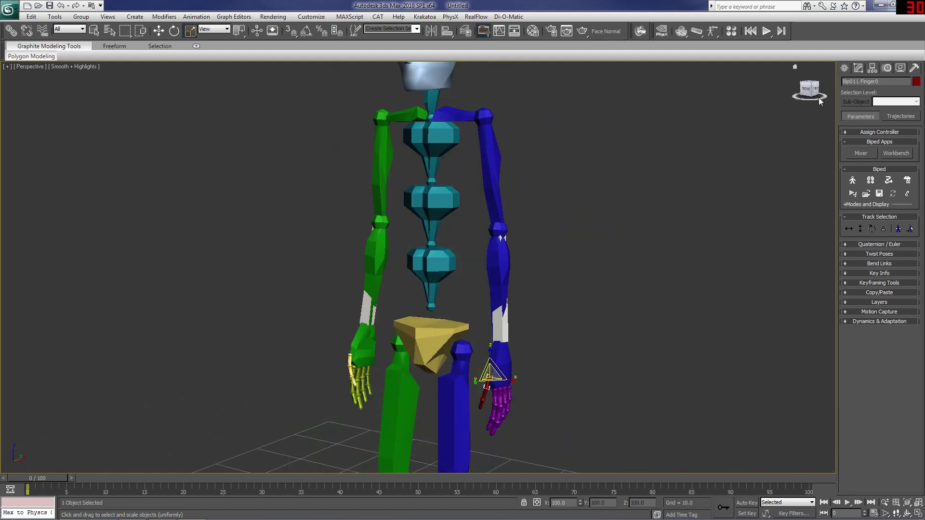
{"action": "scroll", "coordinate": [457, 331], "scroll_direction": "down", "scroll_amount": 5}
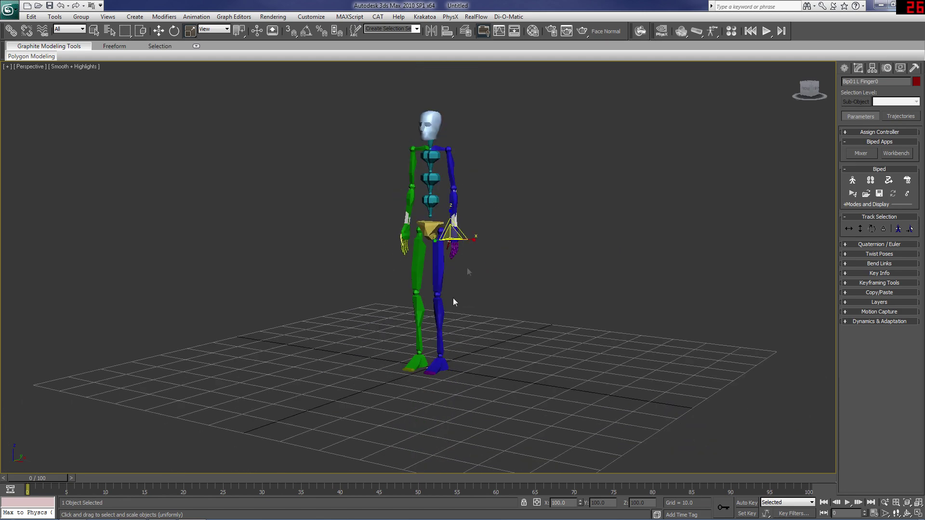
{"action": "middle_click_drag", "start_coordinate": [467, 268], "coordinate": [443, 324]}
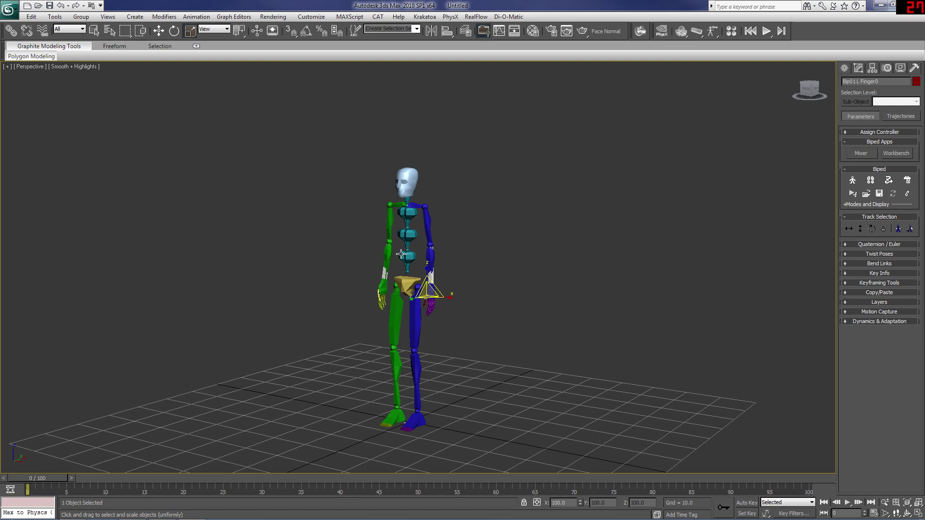
{"action": "middle_click_drag", "start_coordinate": [419, 210], "coordinate": [460, 185]}
{"action": "scroll", "coordinate": [681, 175], "scroll_direction": "up", "scroll_amount": 5}
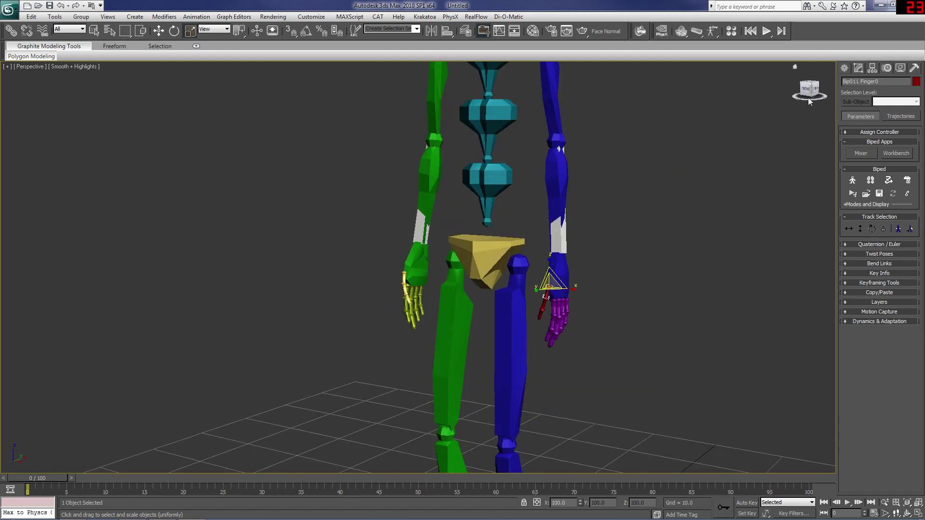
{"action": "left_click_drag", "start_coordinate": [808, 96], "coordinate": [819, 95]}
{"action": "scroll", "coordinate": [449, 305], "scroll_direction": "down", "scroll_amount": 4}
{"action": "scroll", "coordinate": [524, 337], "scroll_direction": "down", "scroll_amount": 5}
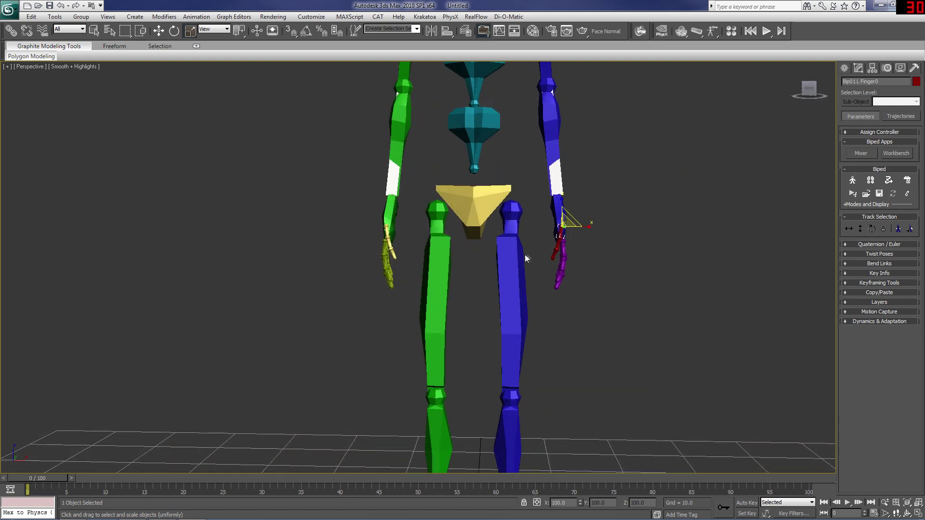
{"action": "scroll", "coordinate": [553, 231], "scroll_direction": "up", "scroll_amount": 5}
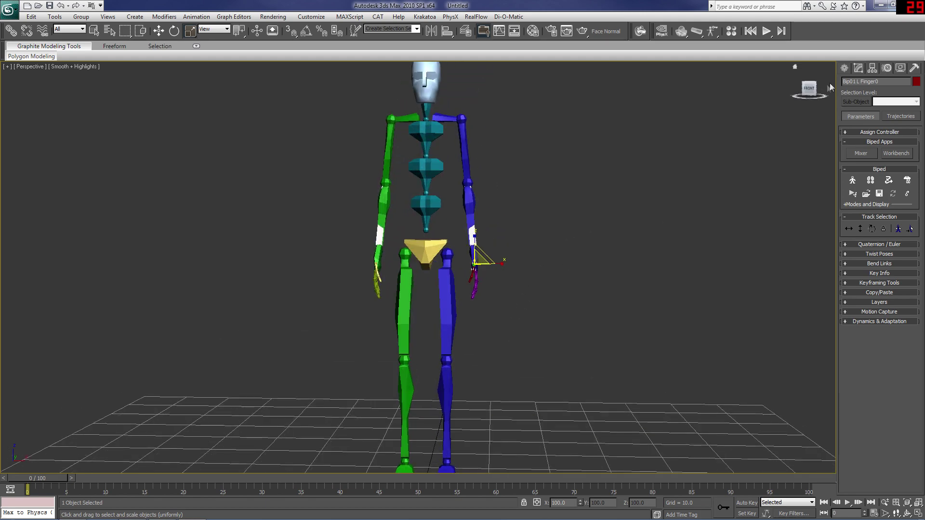
{"action": "left_click_drag", "start_coordinate": [813, 93], "coordinate": [812, 96]}
{"action": "left_click", "coordinate": [812, 94]}
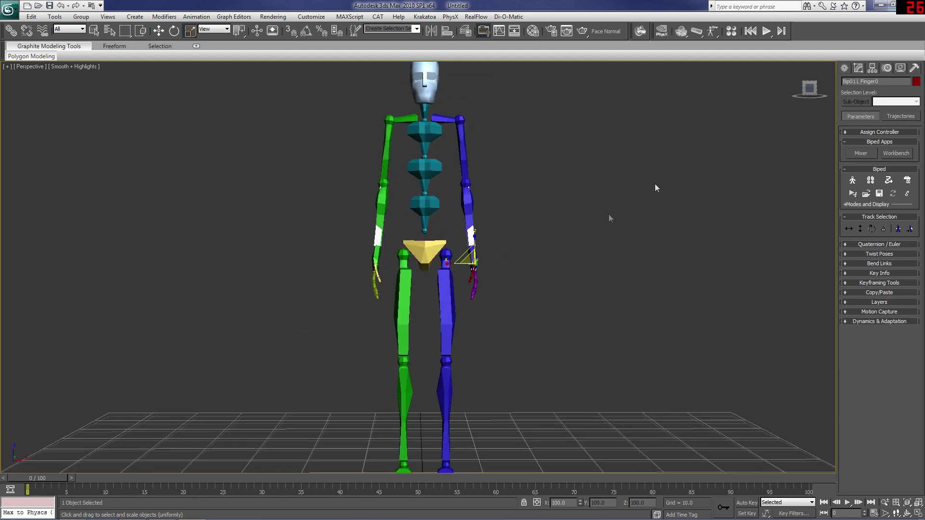
{"action": "middle_click_drag", "start_coordinate": [529, 332], "coordinate": [537, 293]}
{"action": "middle_click_drag", "start_coordinate": [552, 212], "coordinate": [549, 230]}
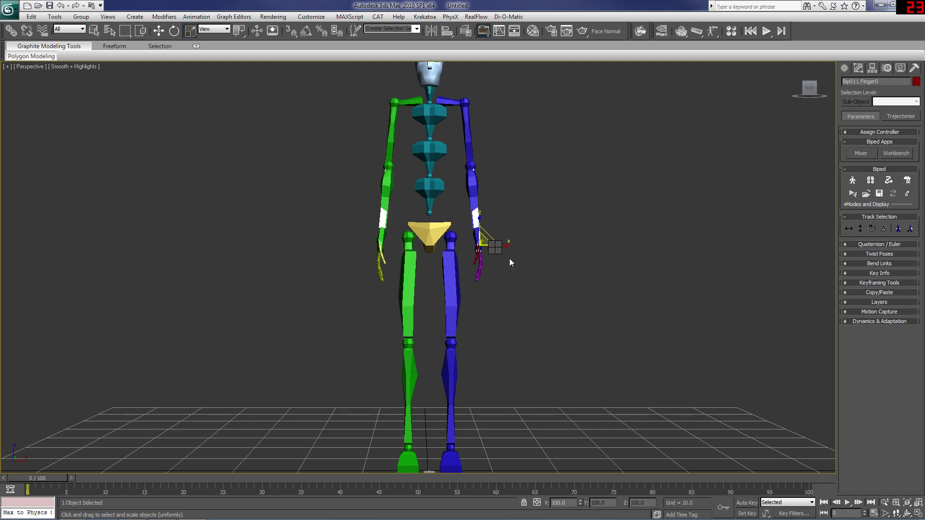
Step: Turn on Auto Key, try moving the left thumb bone slightly outward along X with the Move tool, and undo the move
{"action": "key", "text": "w"}
{"action": "middle_click_drag", "start_coordinate": [547, 263], "coordinate": [532, 288]}
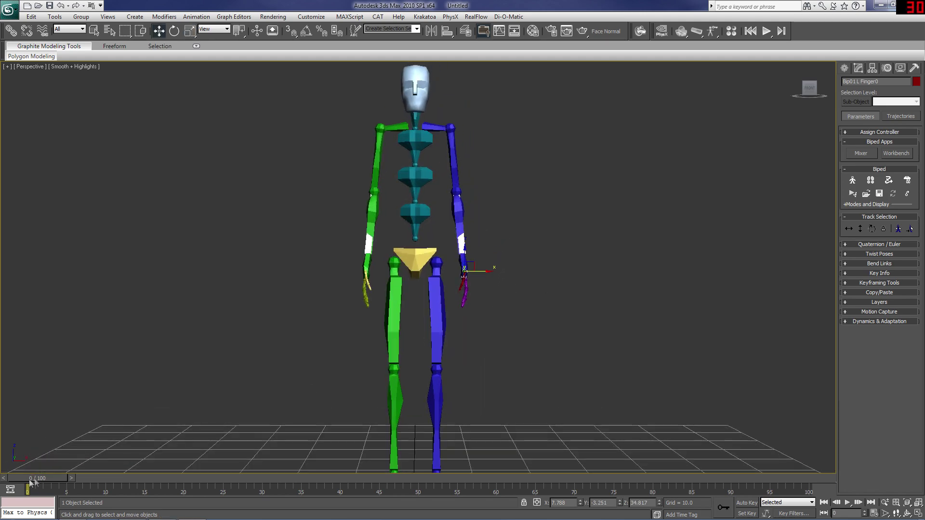
{"action": "left_click", "coordinate": [745, 503]}
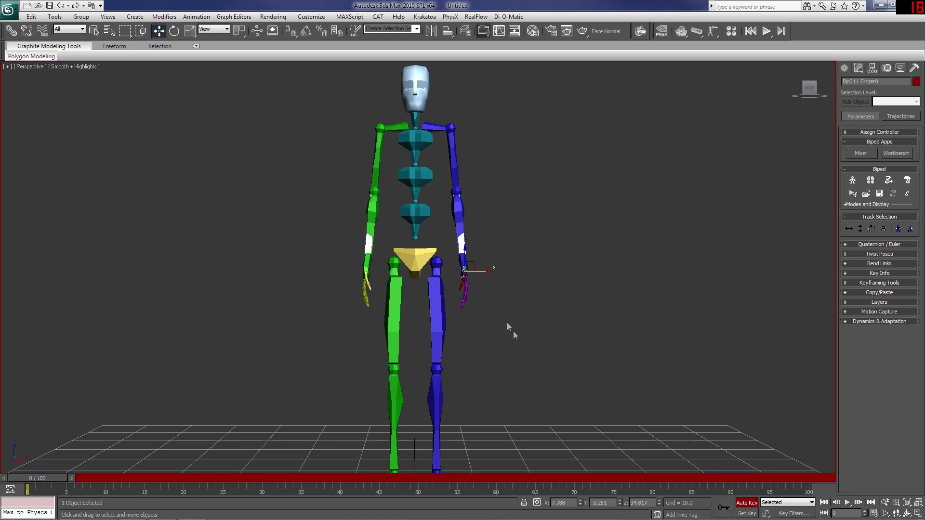
{"action": "left_click_drag", "start_coordinate": [482, 270], "coordinate": [487, 270]}
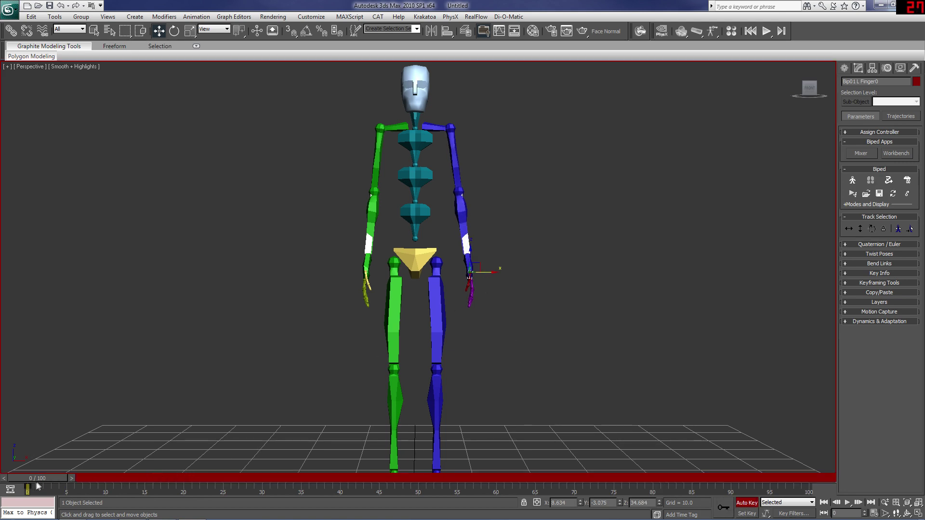
{"action": "key", "text": "ctrl+z"}
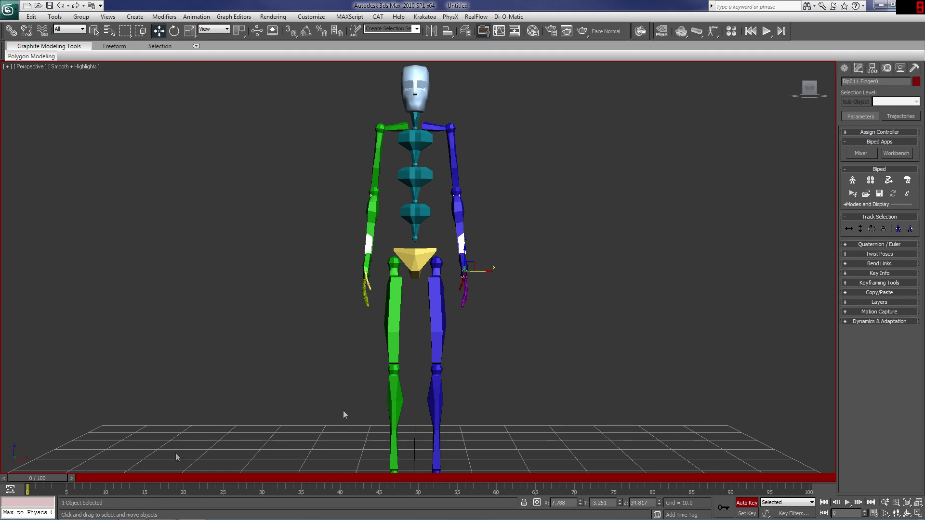
Step: Expand the Key Info settings and view the biped from a raised three-quarter angle
{"action": "left_click", "coordinate": [873, 273]}
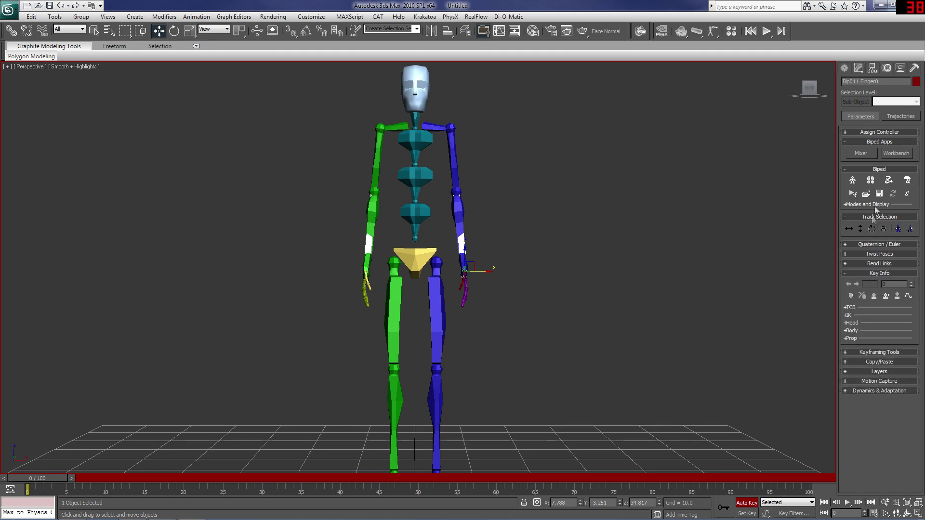
{"action": "middle_click_drag", "start_coordinate": [551, 252], "coordinate": [542, 291]}
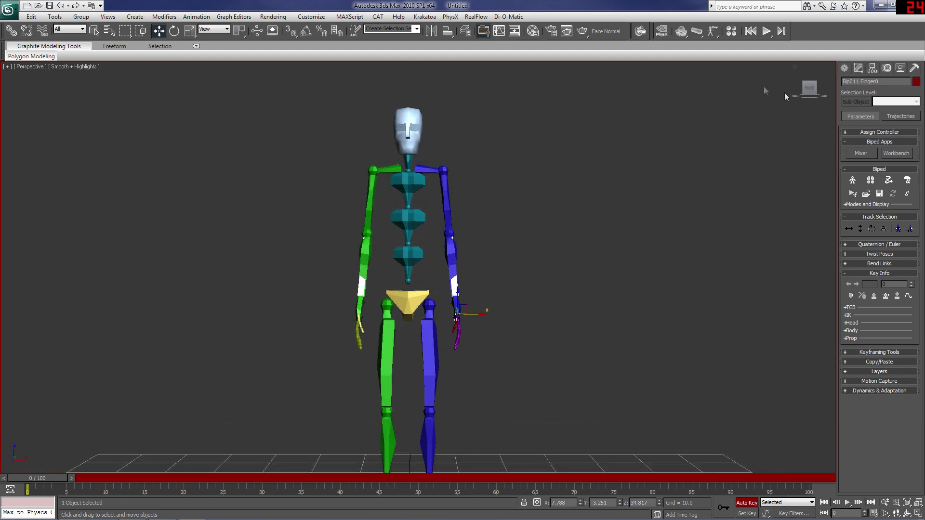
{"action": "left_click_drag", "start_coordinate": [813, 89], "coordinate": [796, 98]}
{"action": "middle_click_drag", "start_coordinate": [577, 257], "coordinate": [566, 221]}
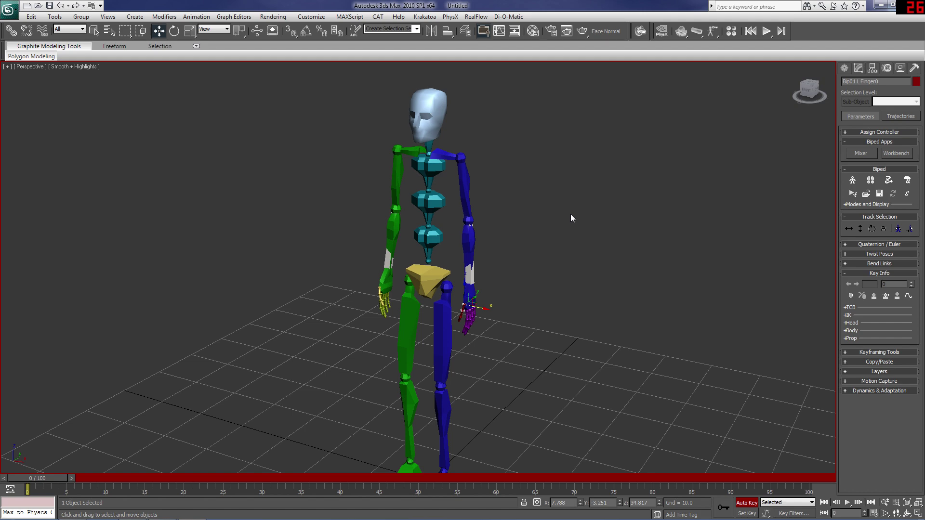
{"action": "middle_click_drag", "start_coordinate": [528, 298], "coordinate": [526, 271]}
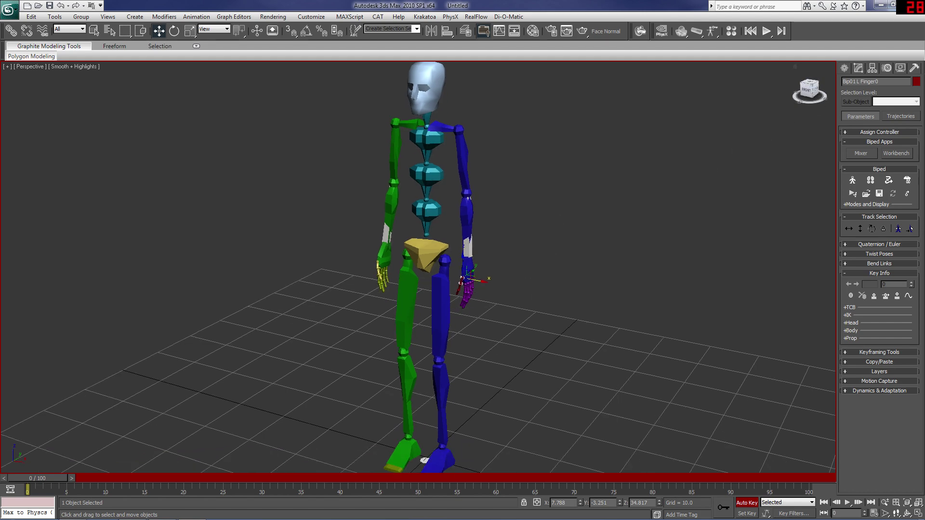
Step: Move the right foot and the left foot outward into a wider stance, with the left foot at about X 7.99
{"action": "scroll", "coordinate": [419, 457], "scroll_direction": "up", "scroll_amount": 5}
{"action": "left_click", "coordinate": [400, 412]}
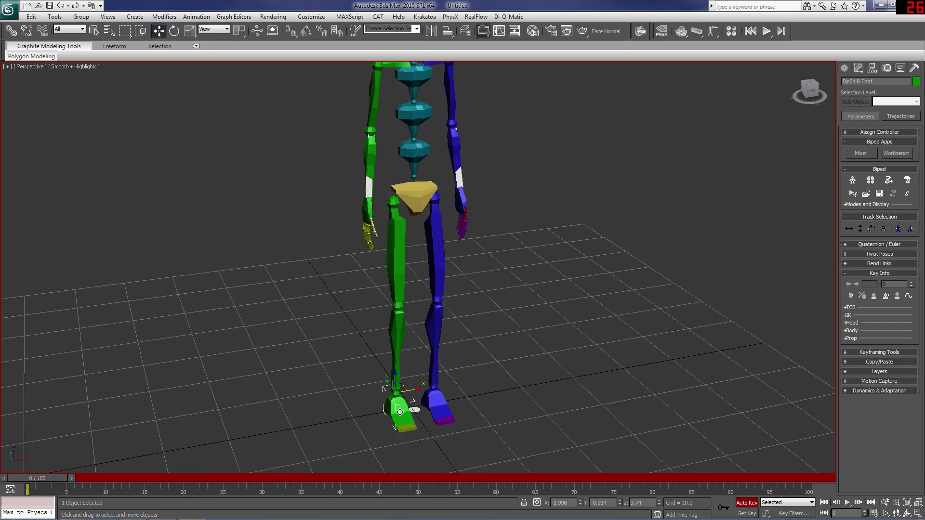
{"action": "left_click_drag", "start_coordinate": [399, 411], "coordinate": [369, 417]}
{"action": "left_click", "coordinate": [437, 398]}
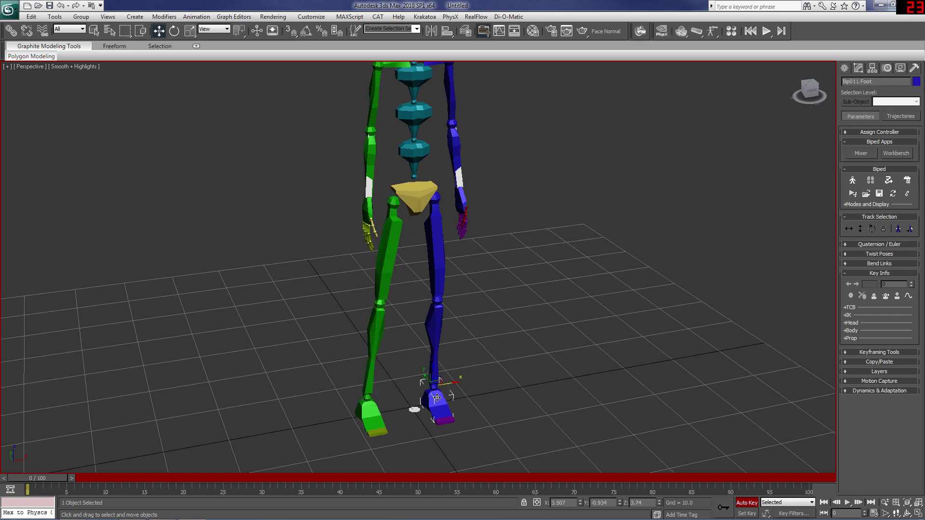
{"action": "left_click_drag", "start_coordinate": [437, 398], "coordinate": [462, 394]}
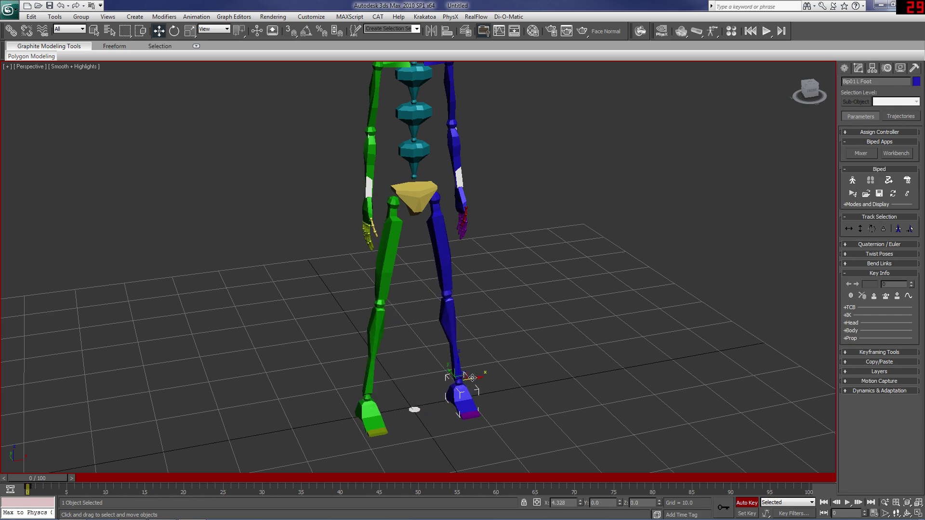
Step: Shift both feet slightly back inward to refine the stance, placing the left foot at about X 7.55
{"action": "left_click", "coordinate": [368, 407]}
{"action": "left_click_drag", "start_coordinate": [385, 392], "coordinate": [388, 396]}
{"action": "left_click", "coordinate": [461, 400]}
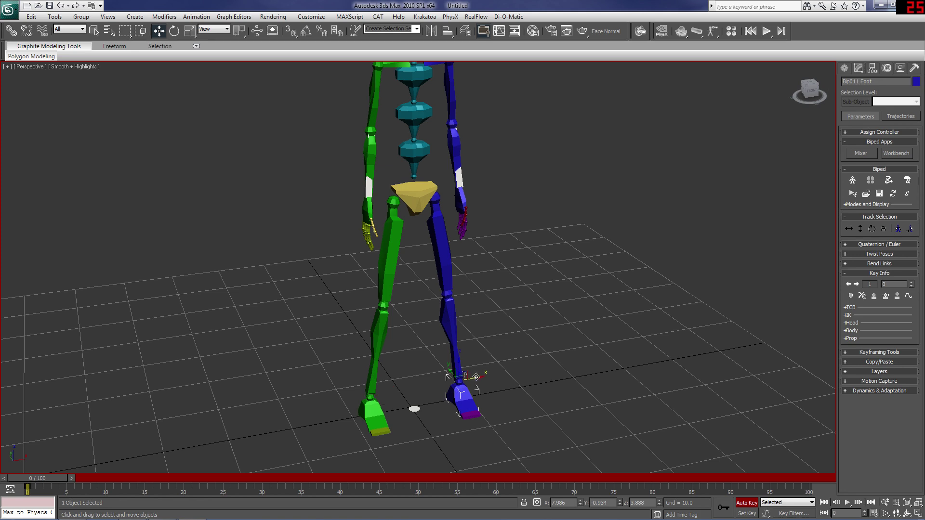
{"action": "left_click_drag", "start_coordinate": [461, 400], "coordinate": [455, 401]}
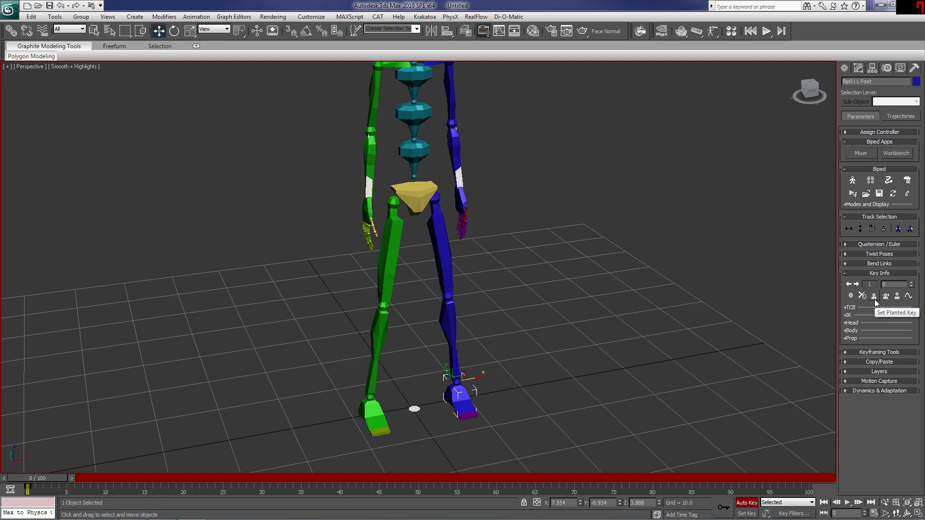
{"action": "mouse_move", "coordinate": [618, 334]}
{"action": "middle_mouse_down"}
{"action": "mouse_move", "coordinate": [611, 311]}
{"action": "mouse_move", "coordinate": [619, 320]}
{"action": "middle_mouse_up"}
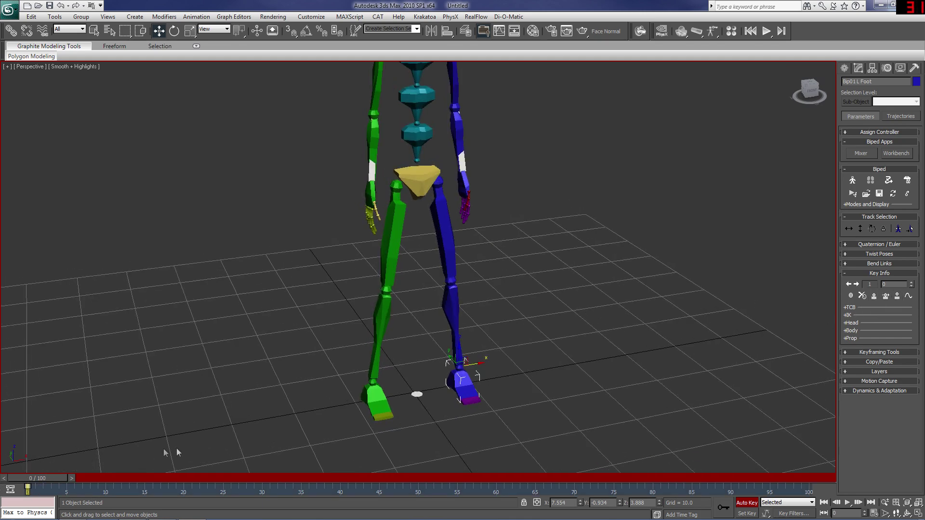
Step: Replace the left foot's key at frame 0 with a planted key, trying the delete, free and sliding key options first
{"action": "left_click", "coordinate": [861, 295]}
{"action": "left_click", "coordinate": [897, 296]}
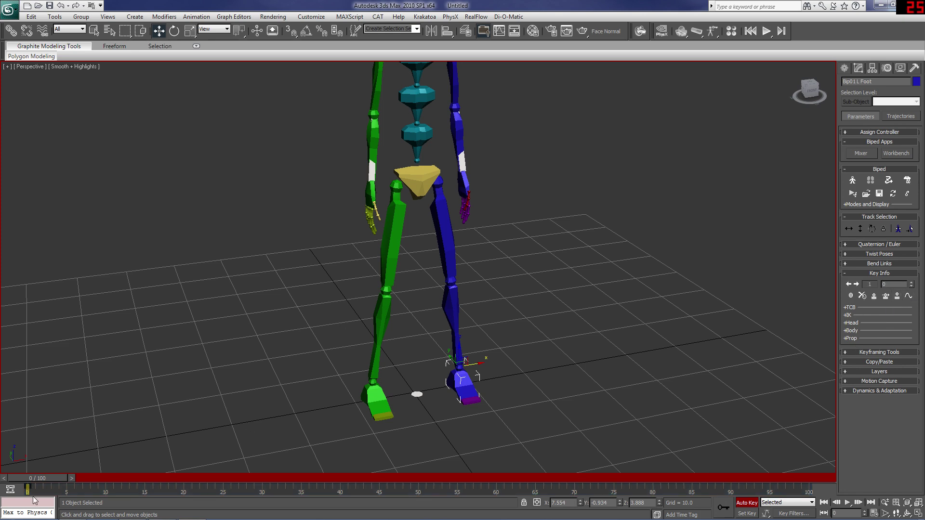
{"action": "left_click", "coordinate": [861, 296]}
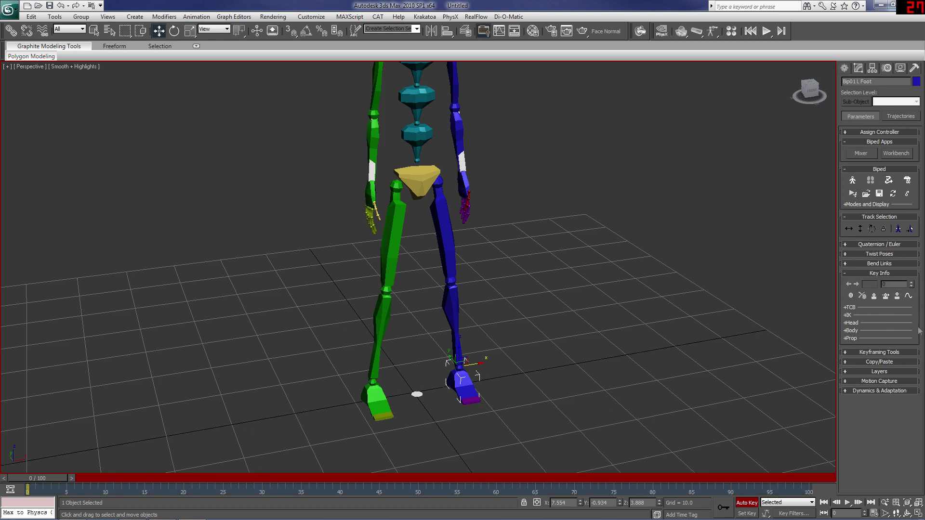
{"action": "left_click", "coordinate": [886, 297]}
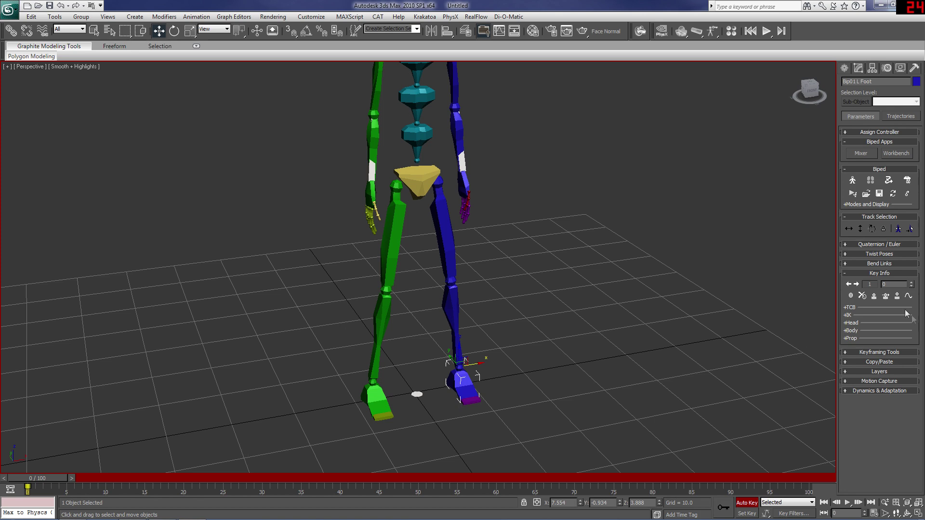
{"action": "left_click", "coordinate": [877, 294]}
Step: Try lowering the biped's center of mass to about Z 33.18 to test the left foot's planted key, and undo the move
{"action": "middle_click_drag", "start_coordinate": [612, 268], "coordinate": [595, 293]}
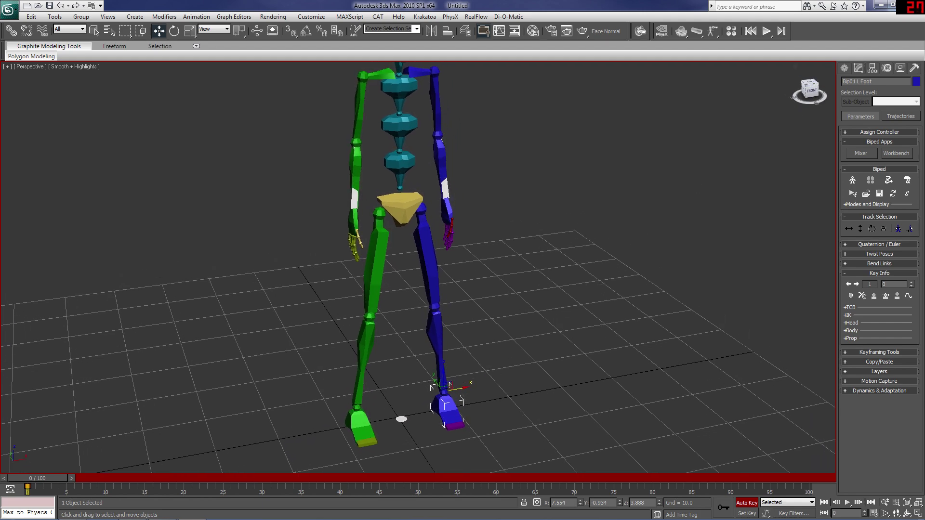
{"action": "left_click_drag", "start_coordinate": [812, 90], "coordinate": [790, 87]}
{"action": "middle_click_drag", "start_coordinate": [638, 210], "coordinate": [626, 228]}
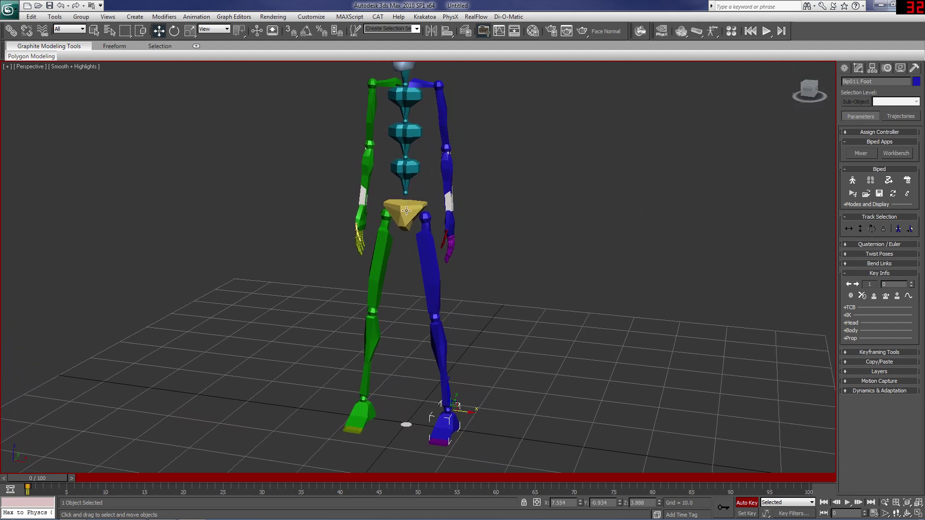
{"action": "left_click", "coordinate": [361, 403]}
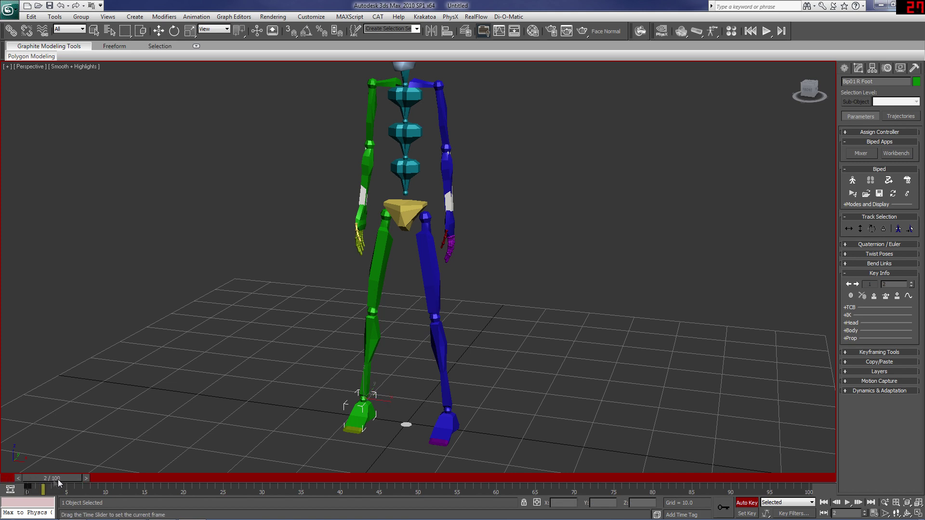
{"action": "left_click", "coordinate": [447, 427]}
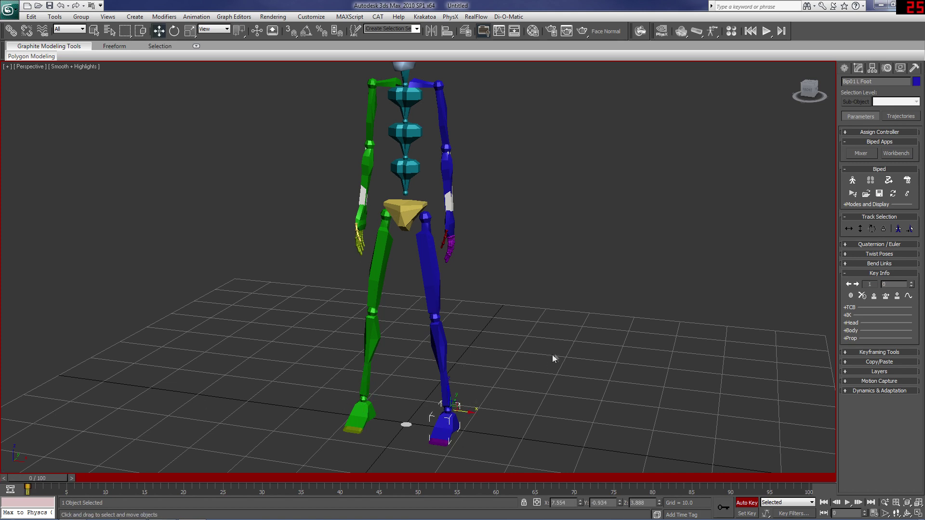
{"action": "left_click", "coordinate": [850, 228]}
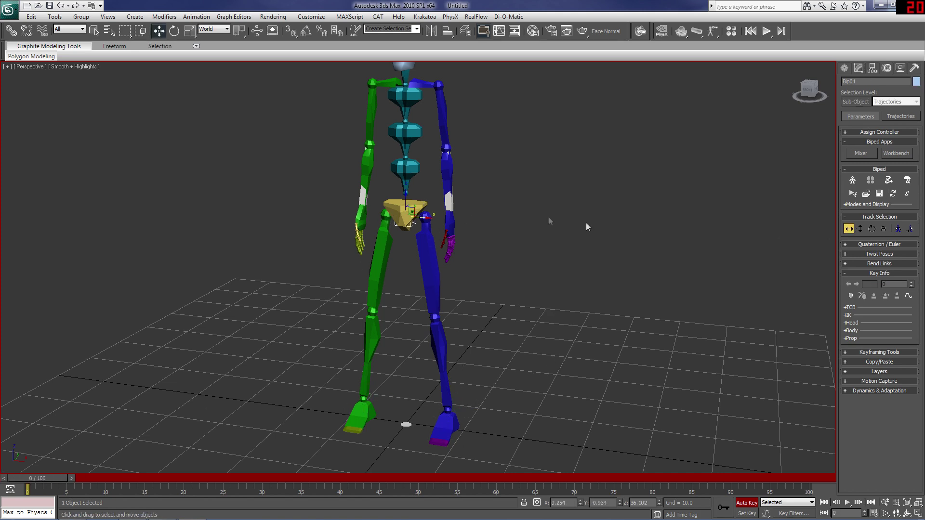
{"action": "left_click_drag", "start_coordinate": [403, 198], "coordinate": [432, 250]}
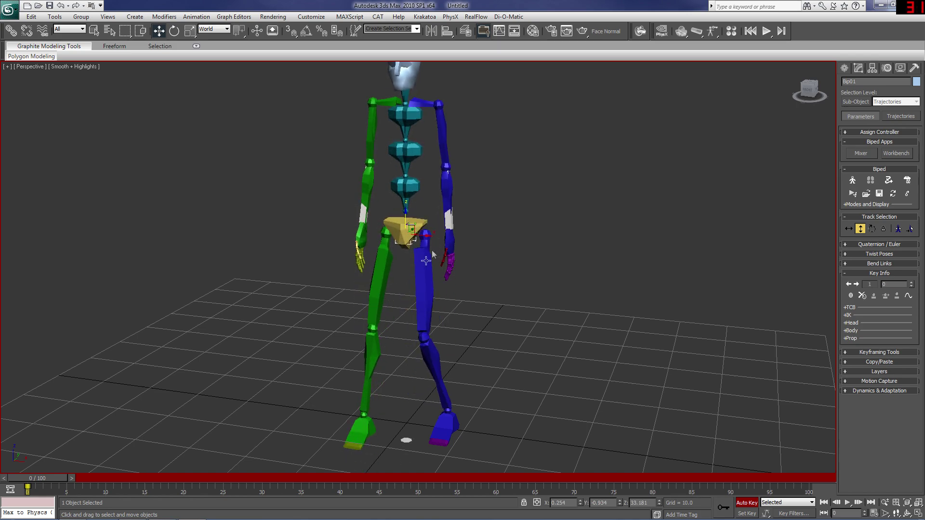
{"action": "mouse_move", "coordinate": [815, 93]}
{"action": "left_mouse_down"}
{"action": "mouse_move", "coordinate": [855, 81]}
{"action": "mouse_move", "coordinate": [822, 86]}
{"action": "left_mouse_up"}
{"action": "key", "text": "ctrl+z"}
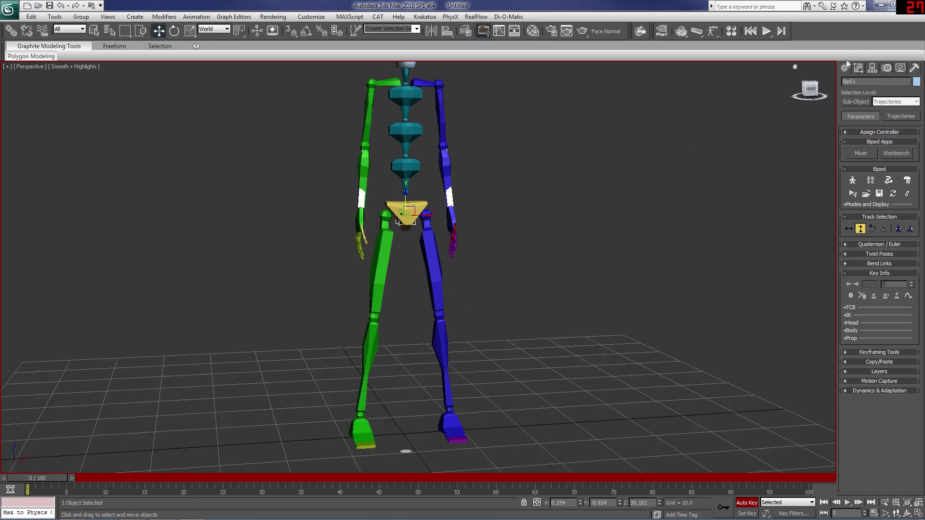
Step: Test-move the center of mass, leaving it at about Z 36.19, and set a sliding key on the left foot at frame 0
{"action": "left_click_drag", "start_coordinate": [410, 200], "coordinate": [456, 203]}
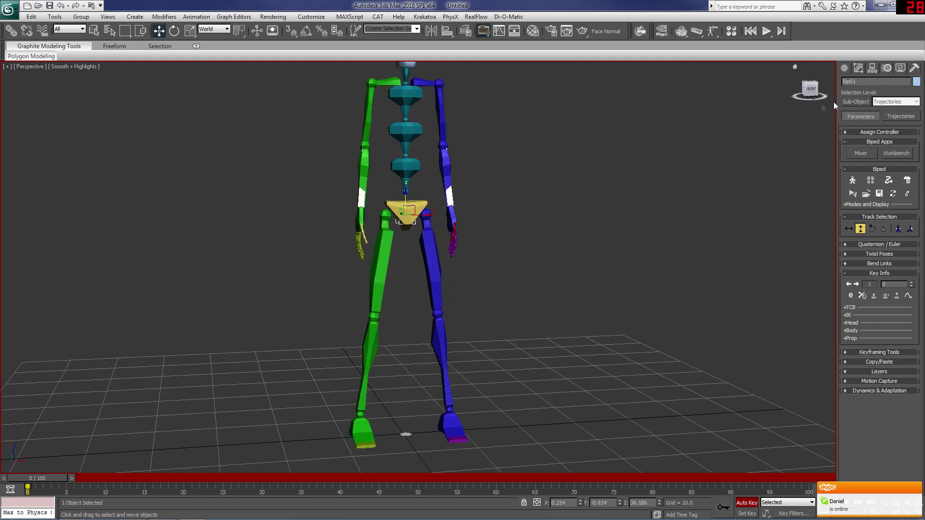
{"action": "mouse_move", "coordinate": [814, 91]}
{"action": "left_mouse_down"}
{"action": "mouse_move", "coordinate": [793, 90]}
{"action": "mouse_move", "coordinate": [809, 93]}
{"action": "left_mouse_up"}
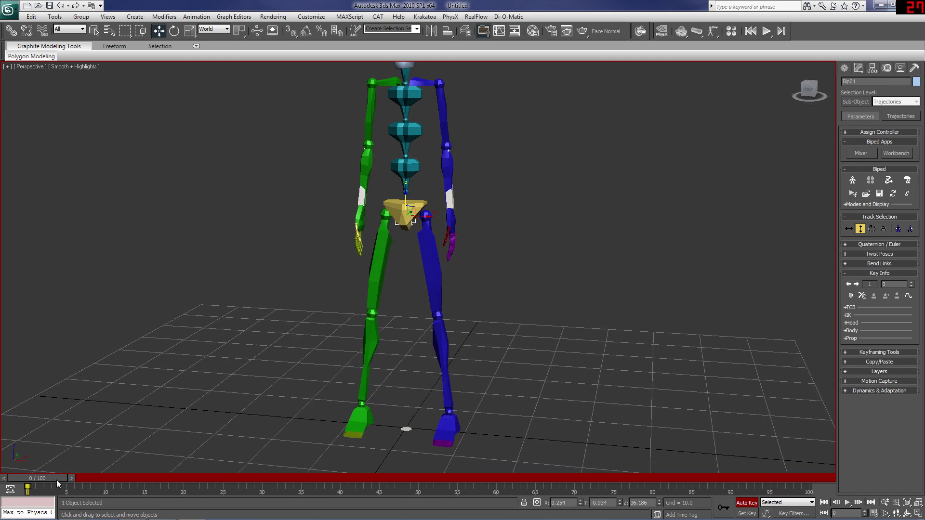
{"action": "left_click", "coordinate": [455, 424]}
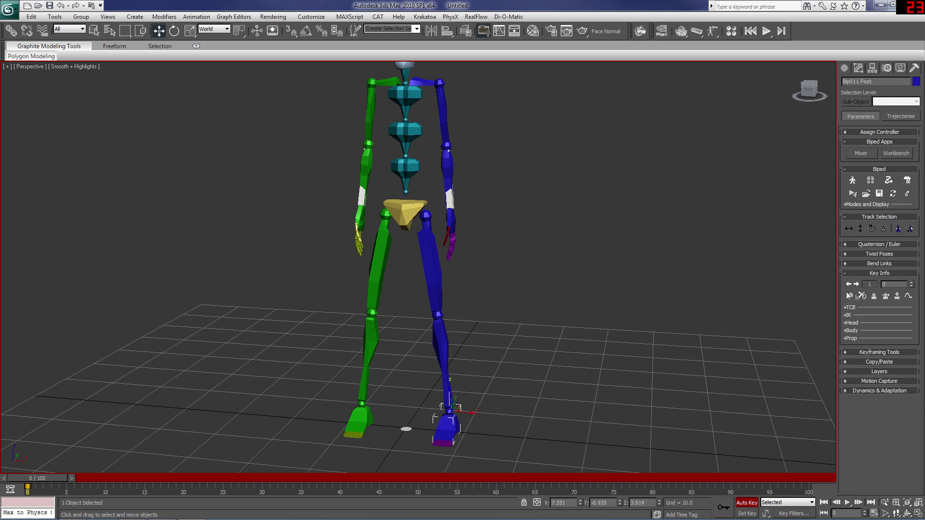
{"action": "left_click", "coordinate": [887, 296]}
Step: Lower the biped's center of mass to about Z 32.58 at frame 0 so that the left knee bends
{"action": "left_click", "coordinate": [391, 212]}
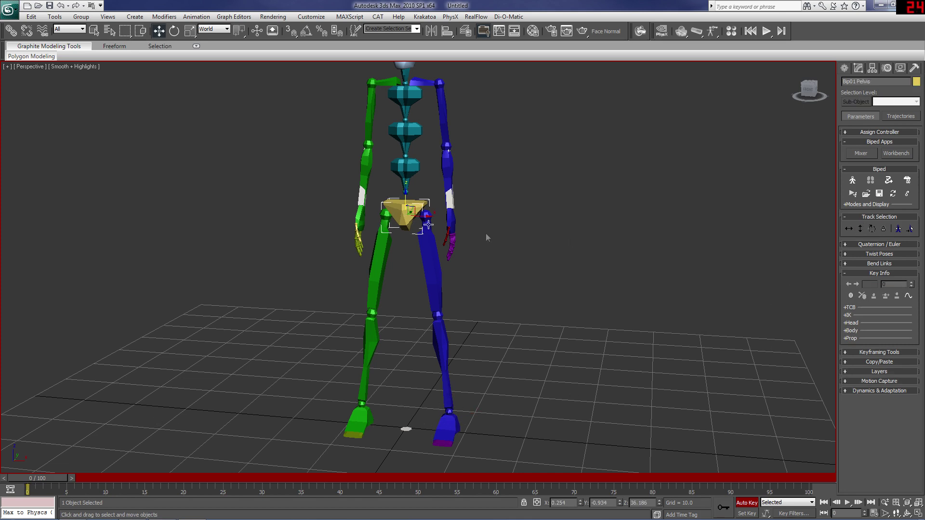
{"action": "left_click", "coordinate": [849, 229]}
{"action": "left_click_drag", "start_coordinate": [407, 196], "coordinate": [427, 219]}
Step: Set a planted key on the left foot at frame 20
{"action": "left_click_drag", "start_coordinate": [40, 482], "coordinate": [191, 480]}
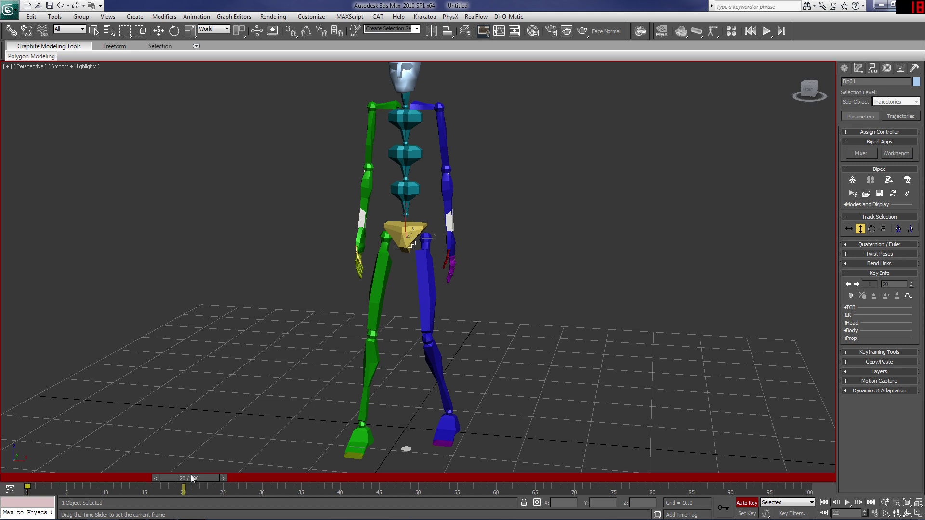
{"action": "left_click", "coordinate": [454, 424]}
{"action": "left_click", "coordinate": [874, 297]}
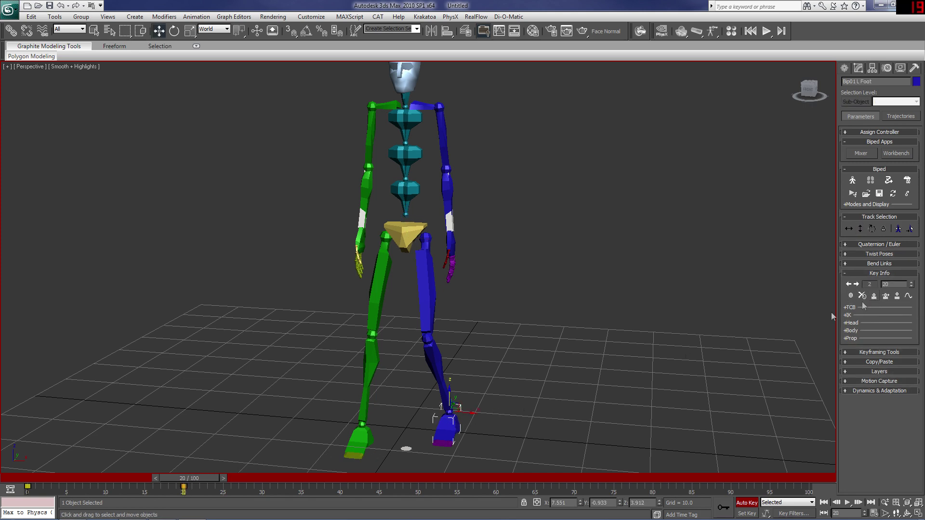
{"action": "mouse_move", "coordinate": [188, 480]}
{"action": "left_mouse_down"}
{"action": "mouse_move", "coordinate": [119, 479]}
{"action": "mouse_move", "coordinate": [197, 479]}
{"action": "mouse_move", "coordinate": [188, 480]}
{"action": "left_mouse_up"}
{"action": "key", "text": "w"}
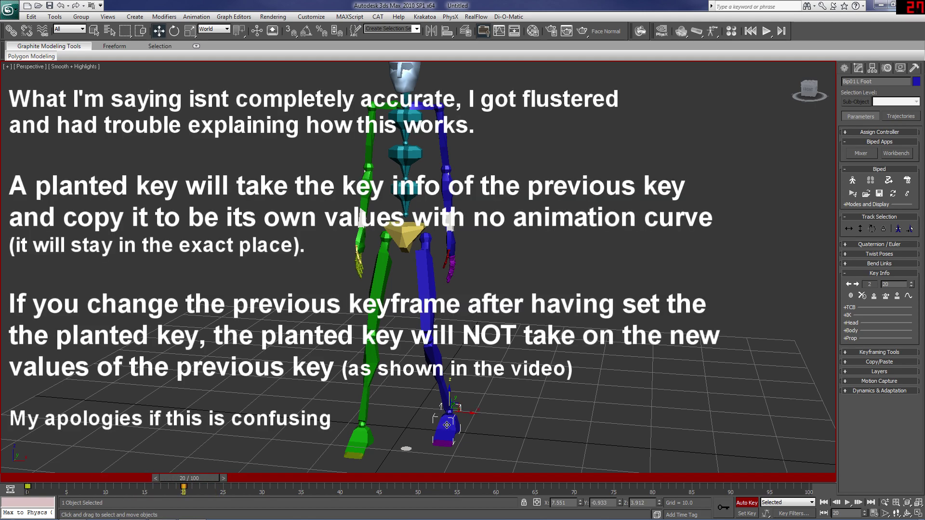
Step: Scrub between the left foot's keys, return to frame 0, and raise the center of mass to about Z 37.35
{"action": "left_click_drag", "start_coordinate": [168, 479], "coordinate": [41, 484]}
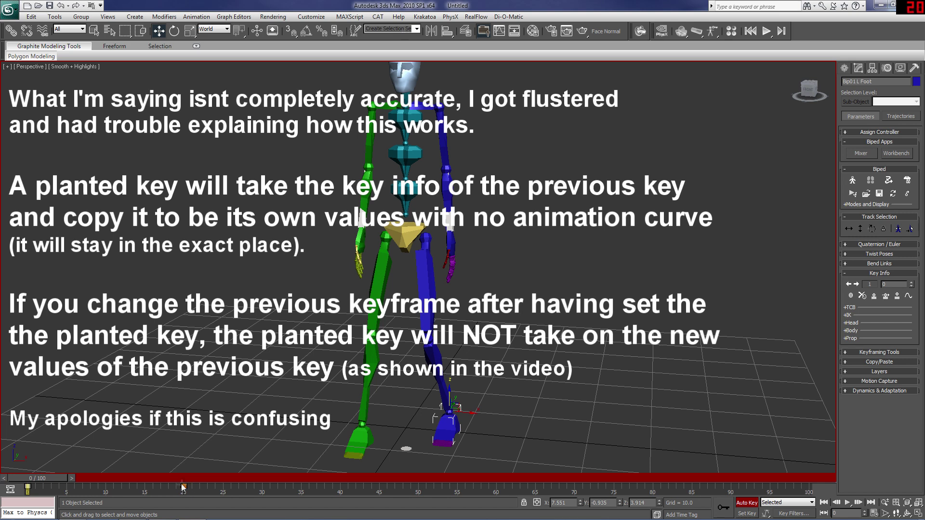
{"action": "left_click_drag", "start_coordinate": [184, 476], "coordinate": [38, 474]}
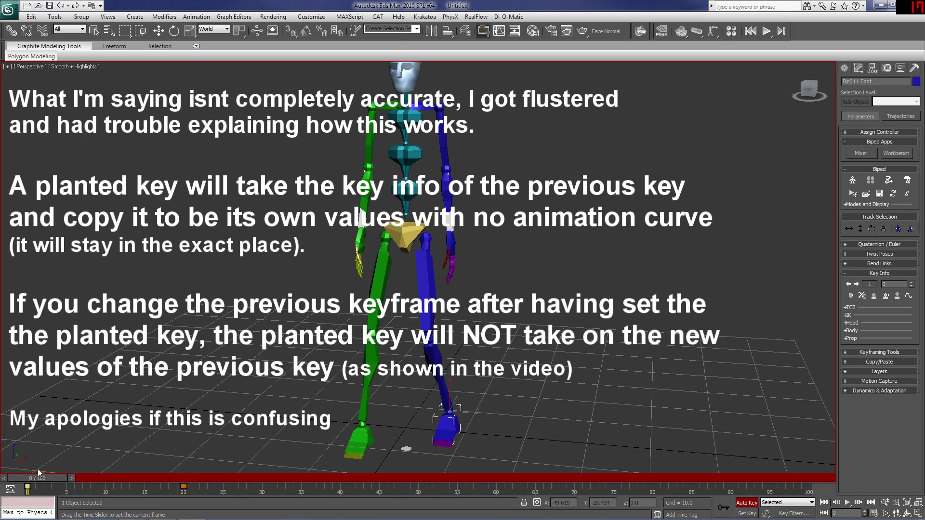
{"action": "key", "text": "w"}
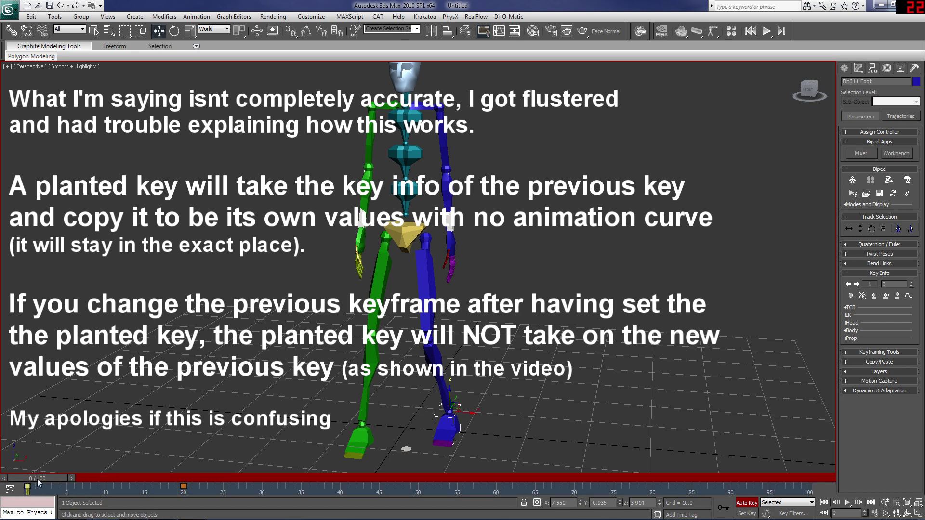
{"action": "left_click_drag", "start_coordinate": [35, 479], "coordinate": [42, 478]}
{"action": "key", "text": "w"}
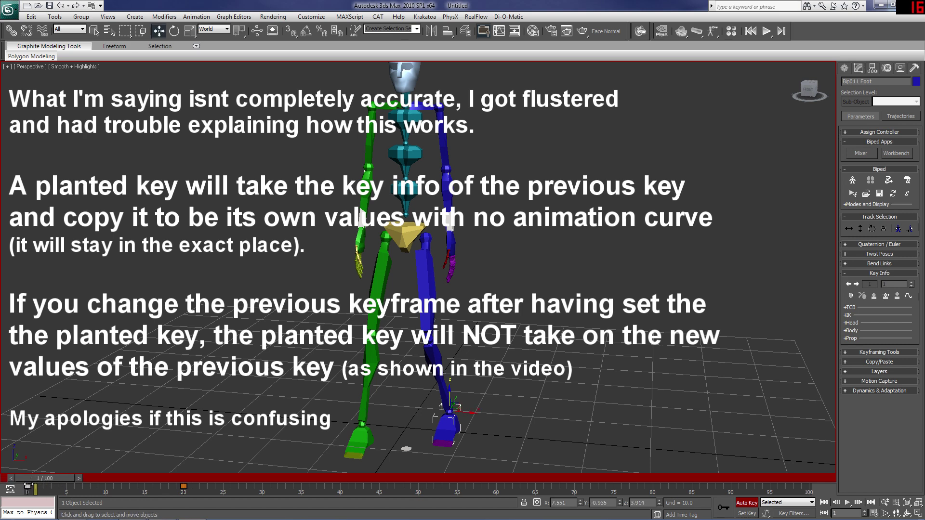
{"action": "left_click_drag", "start_coordinate": [49, 483], "coordinate": [39, 483]}
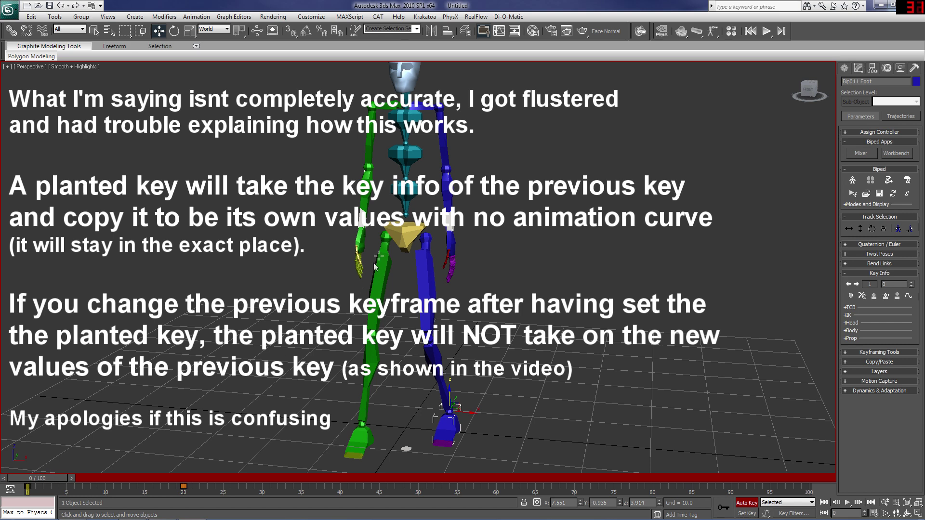
{"action": "left_click", "coordinate": [409, 226]}
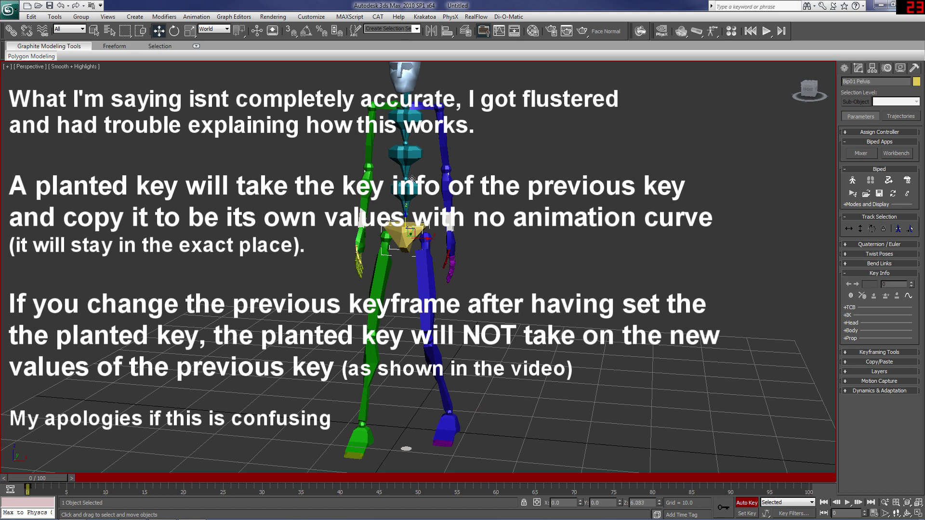
{"action": "left_click", "coordinate": [849, 230]}
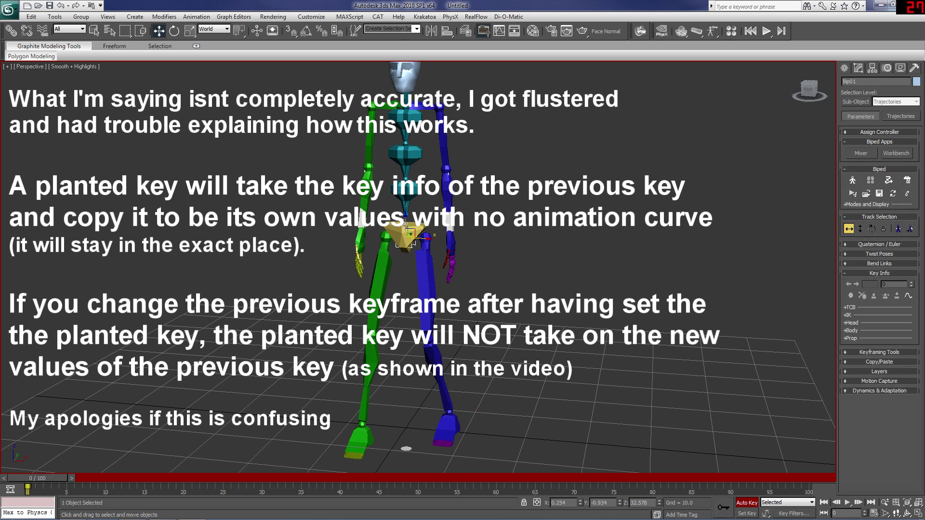
{"action": "left_click_drag", "start_coordinate": [406, 225], "coordinate": [406, 195]}
Step: Examine the left foot at frames 20 and 21, including from the front with the whole biped in view
{"action": "left_click_drag", "start_coordinate": [58, 479], "coordinate": [189, 478]}
{"action": "key", "text": "w"}
{"action": "left_click", "coordinate": [435, 415]}
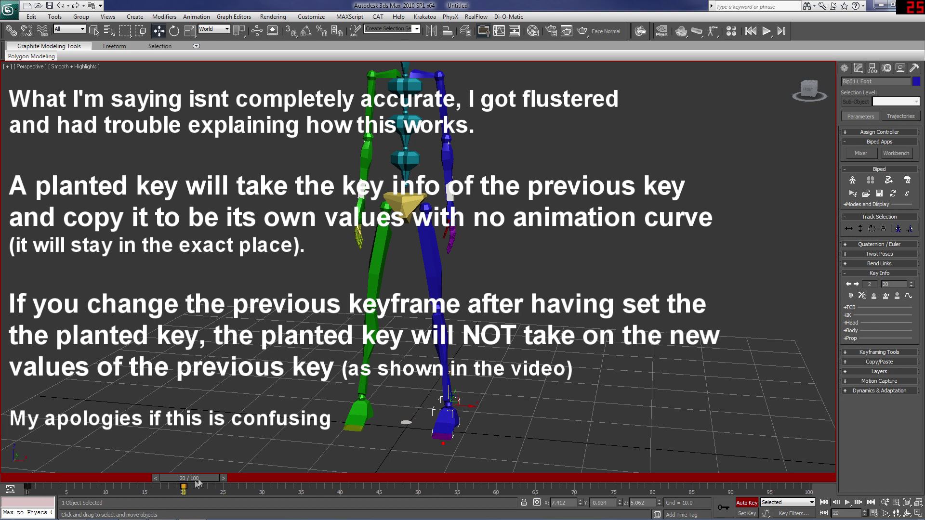
{"action": "left_click_drag", "start_coordinate": [197, 483], "coordinate": [207, 457]}
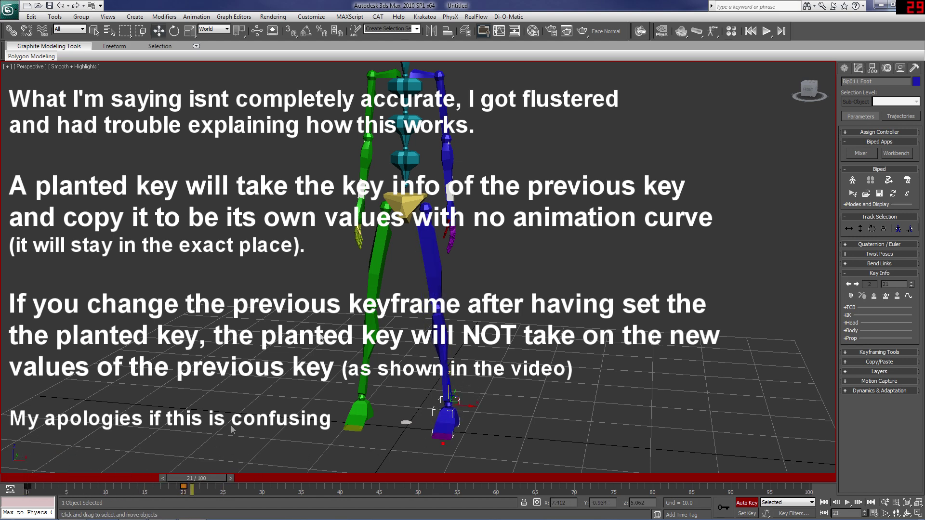
{"action": "middle_click_drag", "start_coordinate": [442, 211], "coordinate": [440, 293]}
{"action": "left_click", "coordinate": [809, 90]}
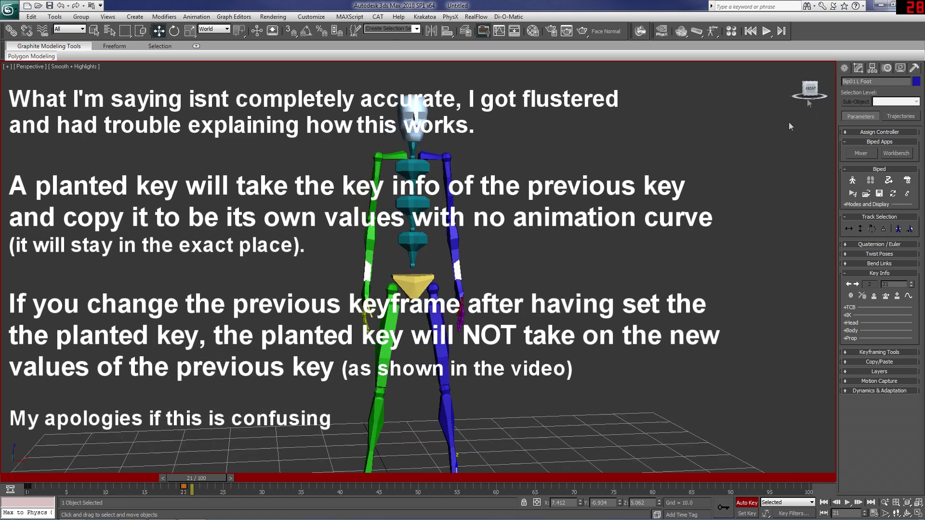
{"action": "middle_click_drag", "start_coordinate": [618, 239], "coordinate": [620, 200]}
{"action": "scroll", "coordinate": [619, 200], "scroll_direction": "down", "scroll_amount": 3}
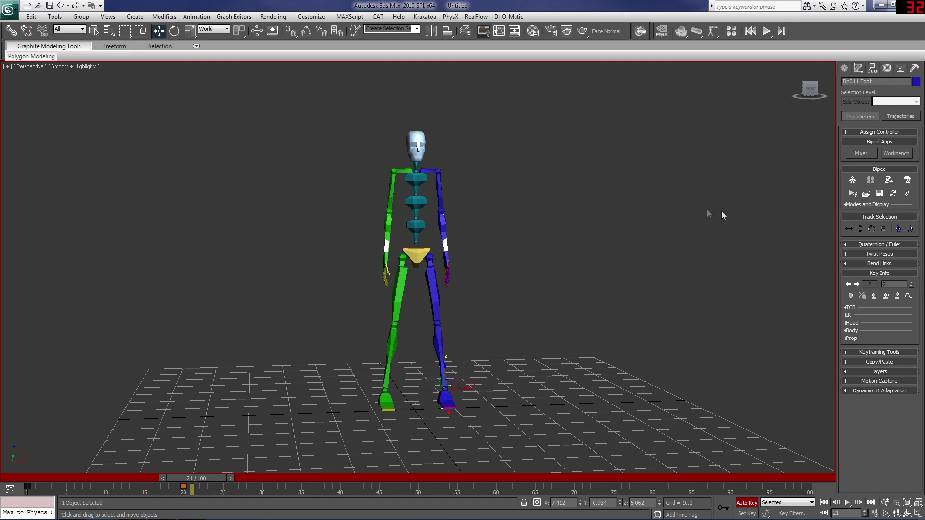
Step: Return to frame 0, lower the center of mass to about Z 34.83, and shift the body sideways along X
{"action": "left_click", "coordinate": [409, 264]}
{"action": "left_click", "coordinate": [849, 229]}
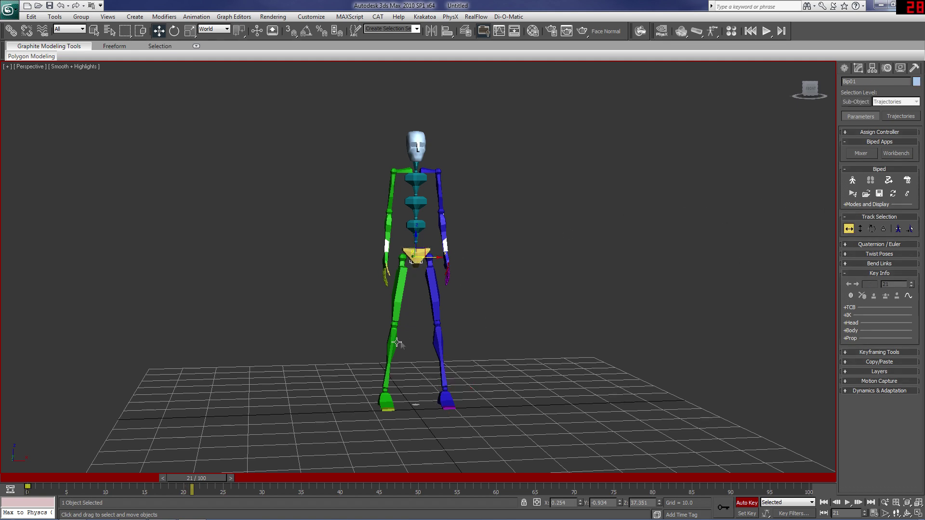
{"action": "left_click_drag", "start_coordinate": [222, 478], "coordinate": [13, 475]}
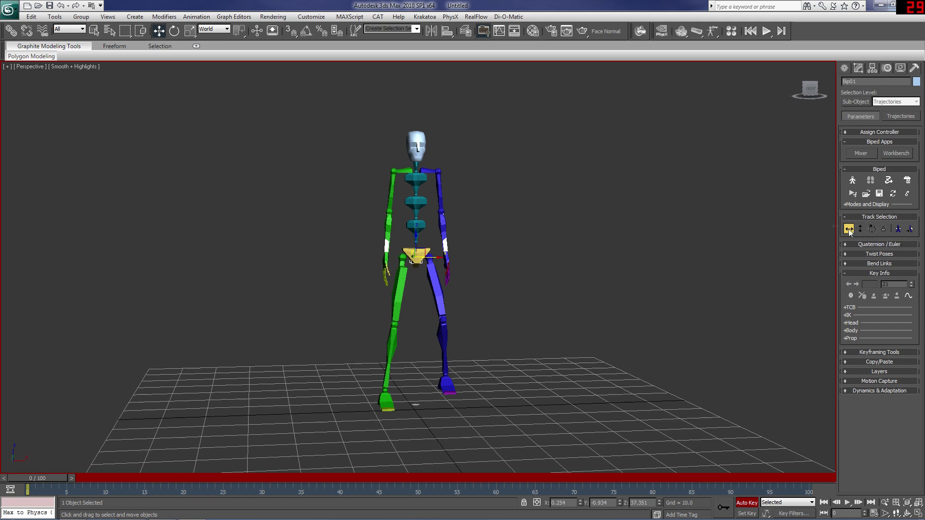
{"action": "middle_click_drag", "start_coordinate": [548, 224], "coordinate": [603, 229]}
{"action": "scroll", "coordinate": [603, 230], "scroll_direction": "up", "scroll_amount": 3}
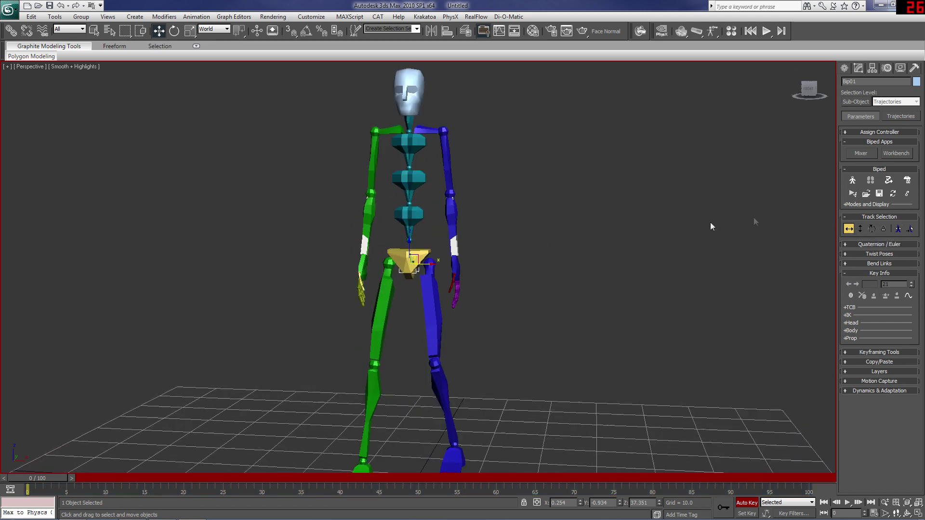
{"action": "left_click", "coordinate": [861, 229]}
{"action": "mouse_move", "coordinate": [413, 243]}
{"action": "left_mouse_down"}
{"action": "mouse_move", "coordinate": [415, 193]}
{"action": "mouse_move", "coordinate": [415, 253]}
{"action": "left_mouse_up"}
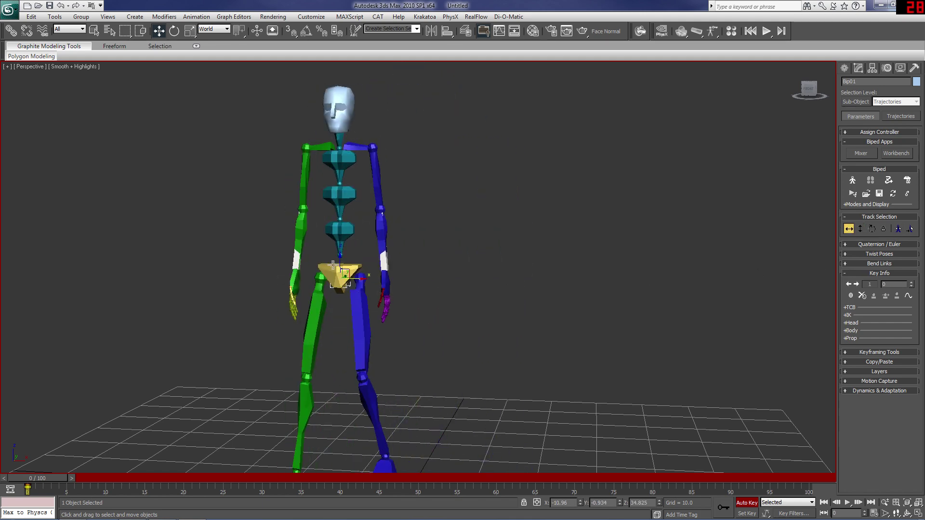
{"action": "left_click_drag", "start_coordinate": [340, 256], "coordinate": [345, 259]}
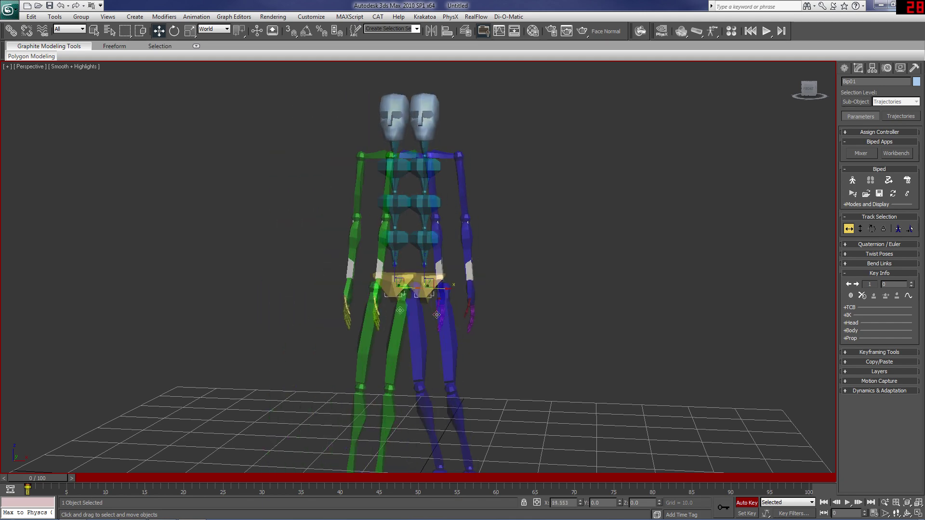
Step: Try rotating the center of mass about 39 degrees around Z, and rotate the pelvis on its own
{"action": "left_click", "coordinate": [872, 229]}
{"action": "left_click_drag", "start_coordinate": [426, 292], "coordinate": [477, 300]}
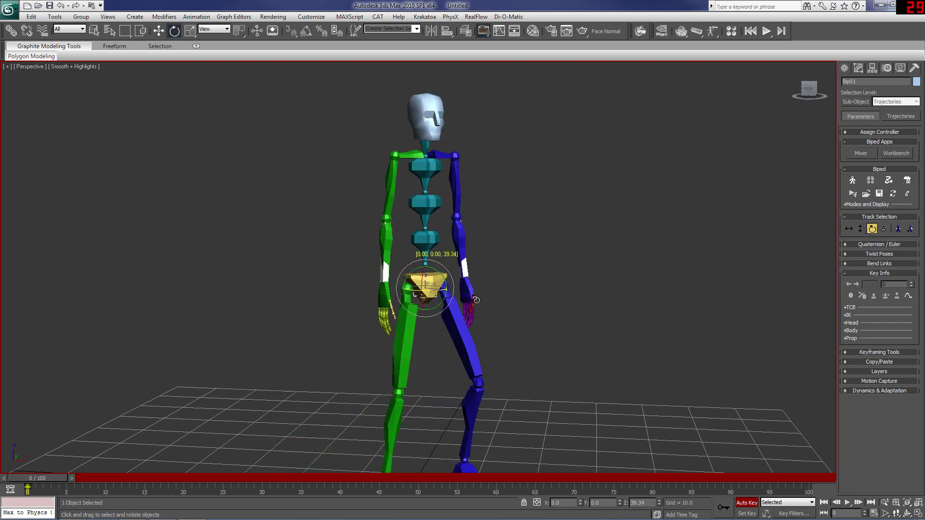
{"action": "left_click", "coordinate": [439, 286]}
{"action": "mouse_move", "coordinate": [433, 292]}
{"action": "left_mouse_down"}
{"action": "mouse_move", "coordinate": [491, 289]}
{"action": "mouse_move", "coordinate": [445, 292]}
{"action": "left_mouse_up"}
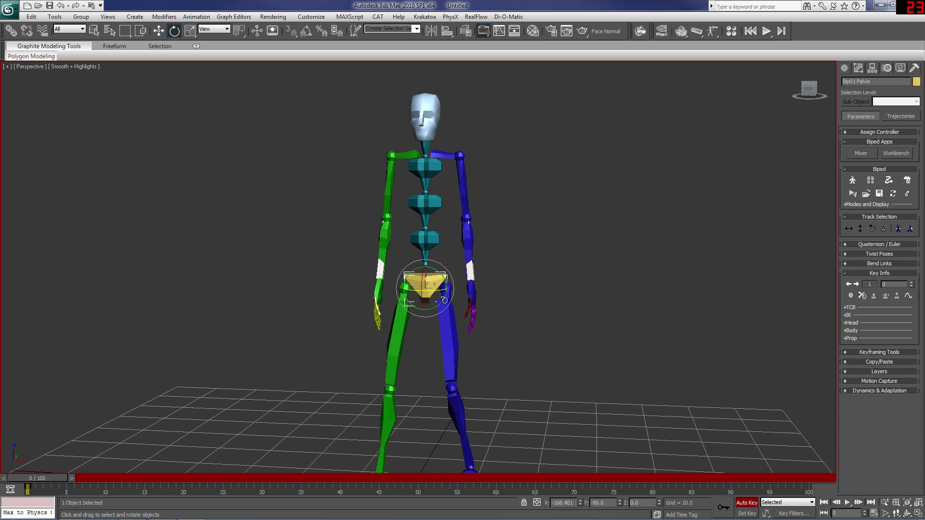
Step: Hide the pelvis to expose the center of mass, and try shifting the center of mass along X
{"action": "middle_click_drag", "start_coordinate": [573, 385], "coordinate": [590, 333]}
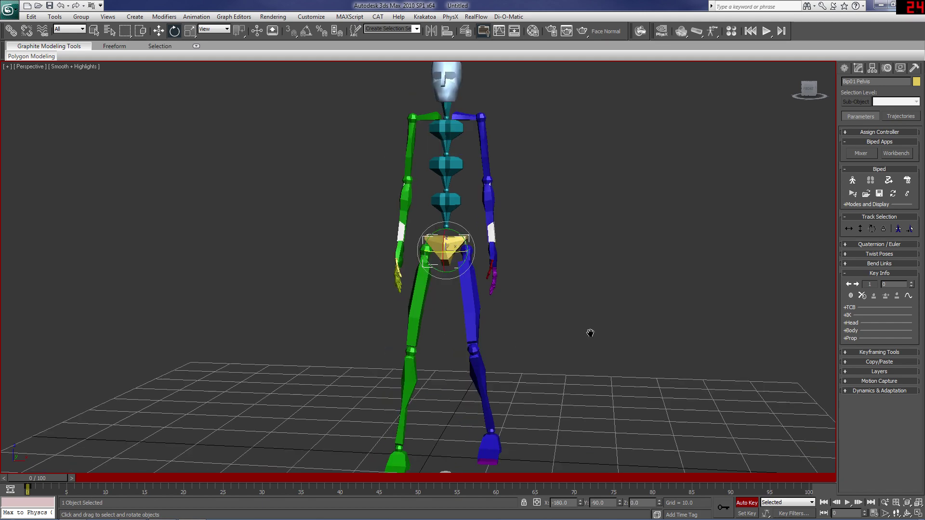
{"action": "left_click", "coordinate": [848, 229]}
{"action": "left_click", "coordinate": [458, 240]}
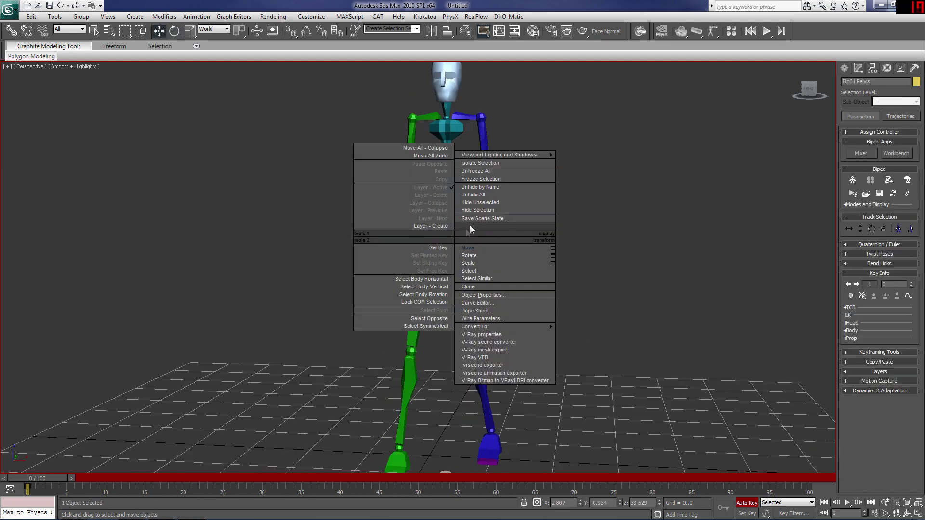
{"action": "left_click", "coordinate": [482, 210]}
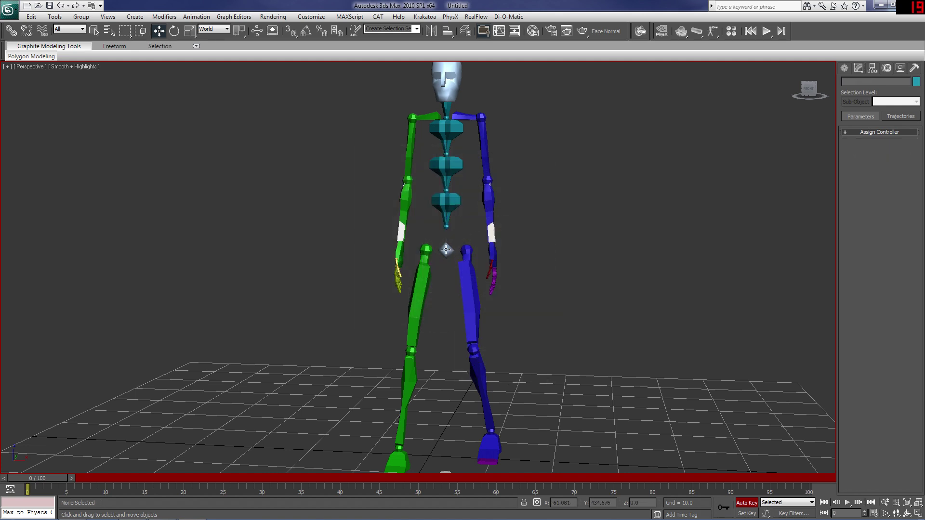
{"action": "left_click", "coordinate": [446, 249]}
{"action": "left_click_drag", "start_coordinate": [460, 251], "coordinate": [460, 264]}
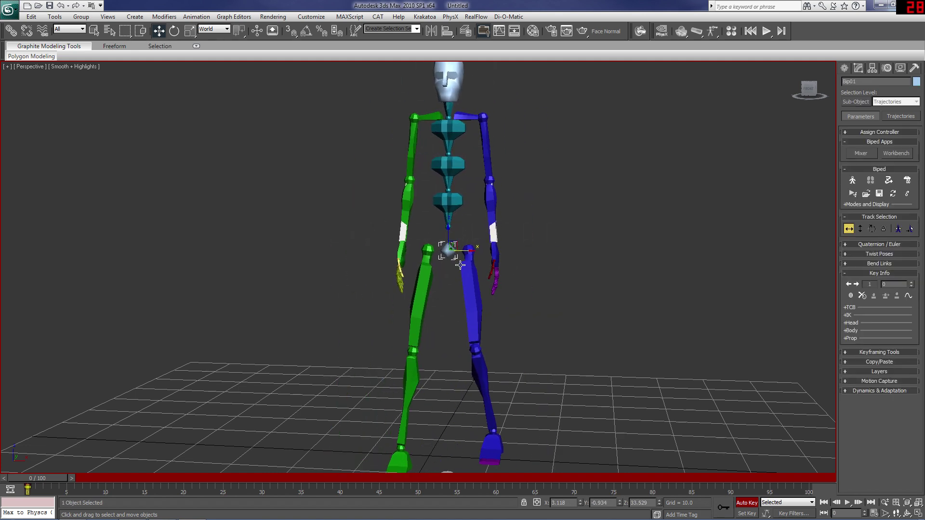
{"action": "key", "text": "ctrl+z"}
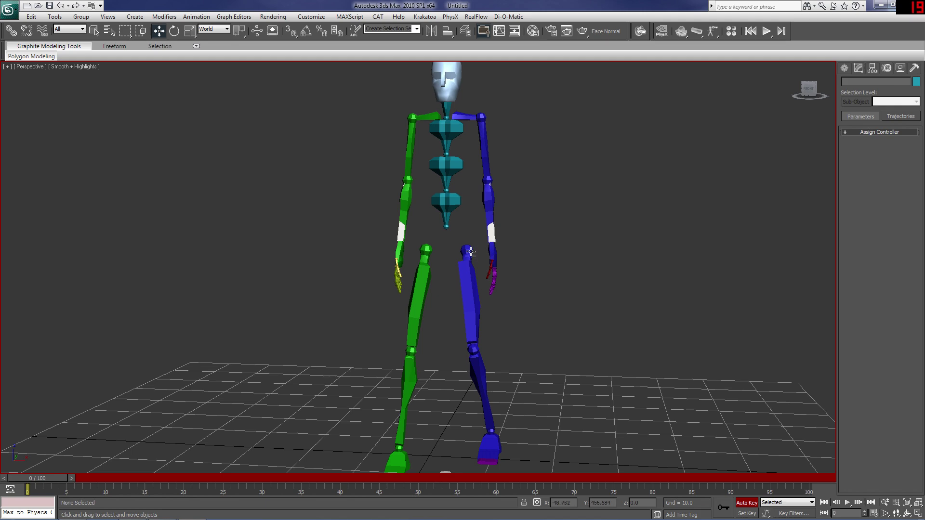
Step: Unhide all hidden objects to bring the pelvis back
{"action": "right_click", "coordinate": [469, 258]}
{"action": "left_click", "coordinate": [495, 212]}
{"action": "scroll", "coordinate": [499, 277], "scroll_direction": "down", "scroll_amount": 3}
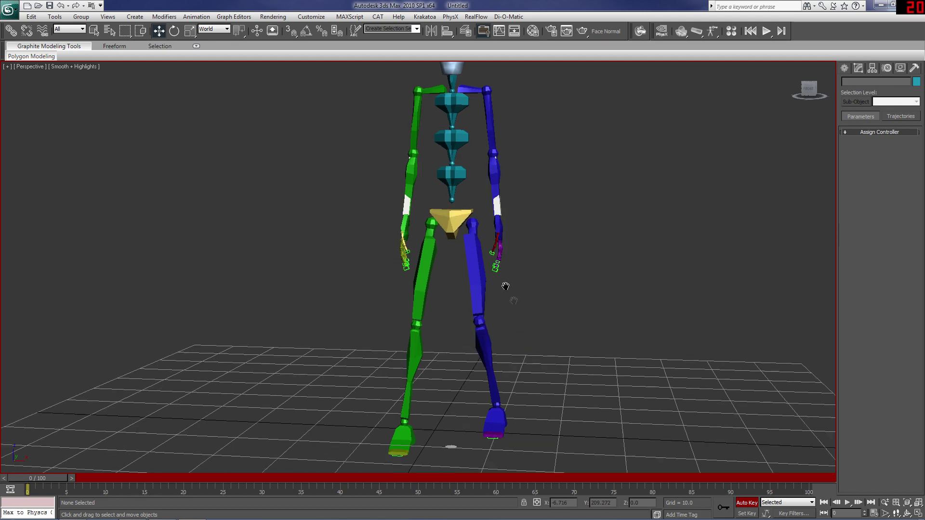
Step: Select the whole biped and delete its keys after frame 0
{"action": "left_click_drag", "start_coordinate": [331, 158], "coordinate": [549, 350]}
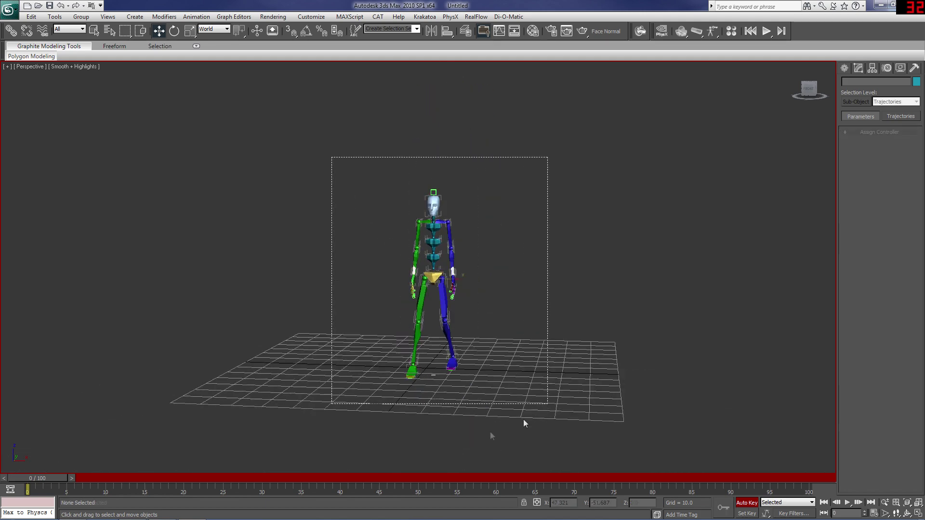
{"action": "left_click_drag", "start_coordinate": [221, 491], "coordinate": [117, 491]}
{"action": "key", "text": "Delete"}
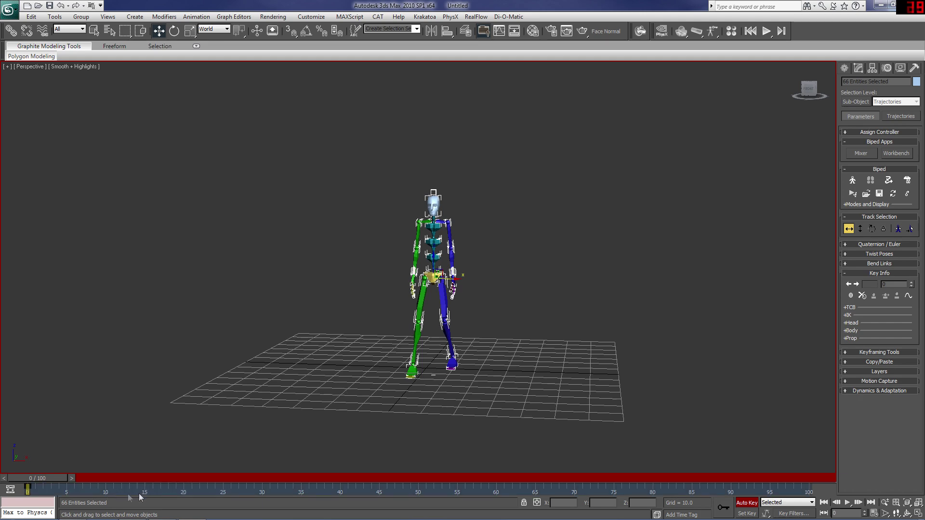
{"action": "scroll", "coordinate": [646, 407], "scroll_direction": "up", "scroll_amount": 5}
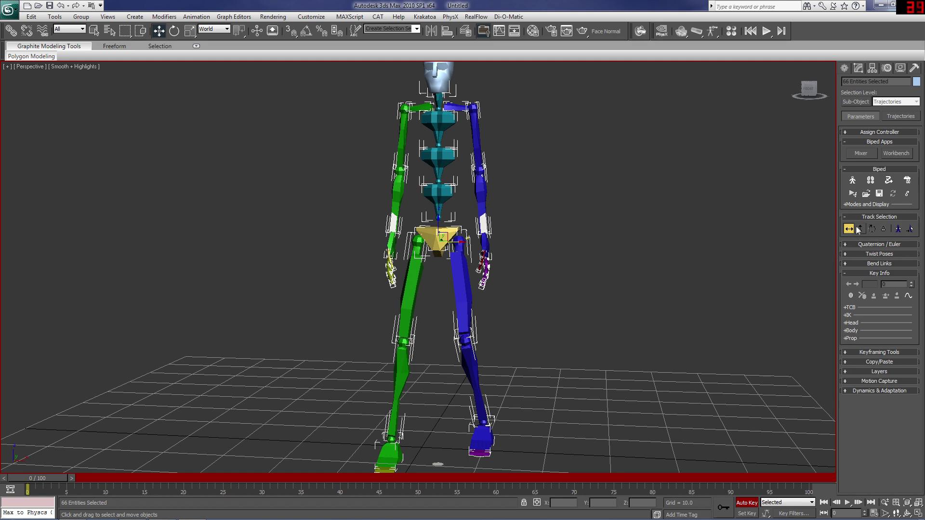
Step: Reset the biped's center of mass to X 0 and Y 0
{"action": "left_click", "coordinate": [633, 302]}
{"action": "left_click", "coordinate": [440, 239]}
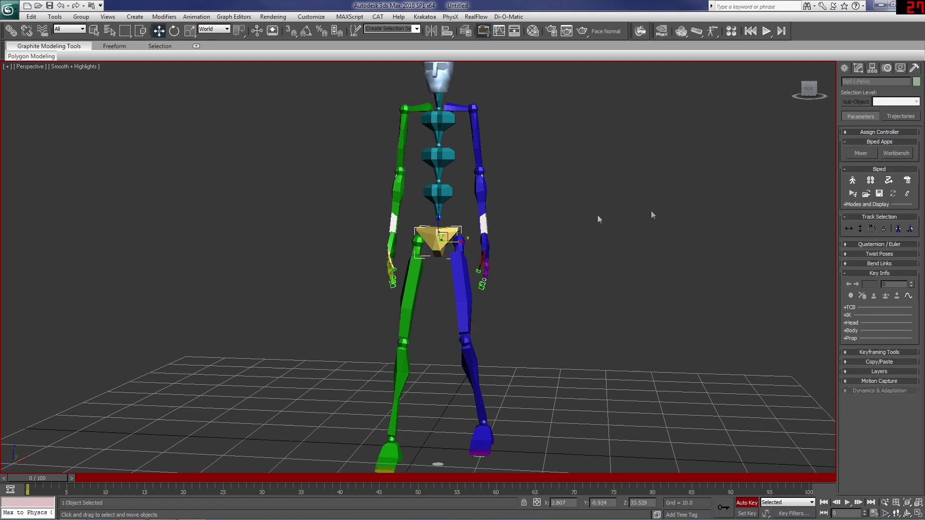
{"action": "left_click", "coordinate": [849, 230]}
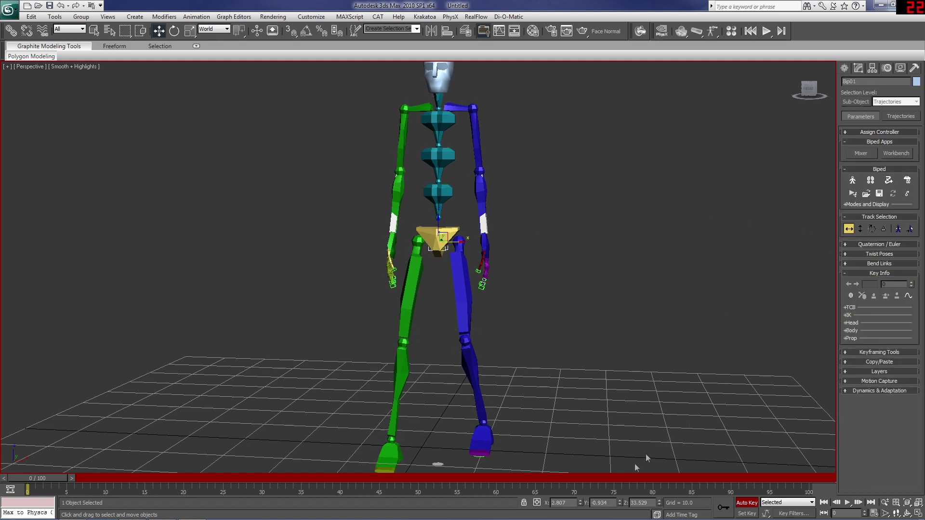
{"action": "right_click", "coordinate": [580, 504]}
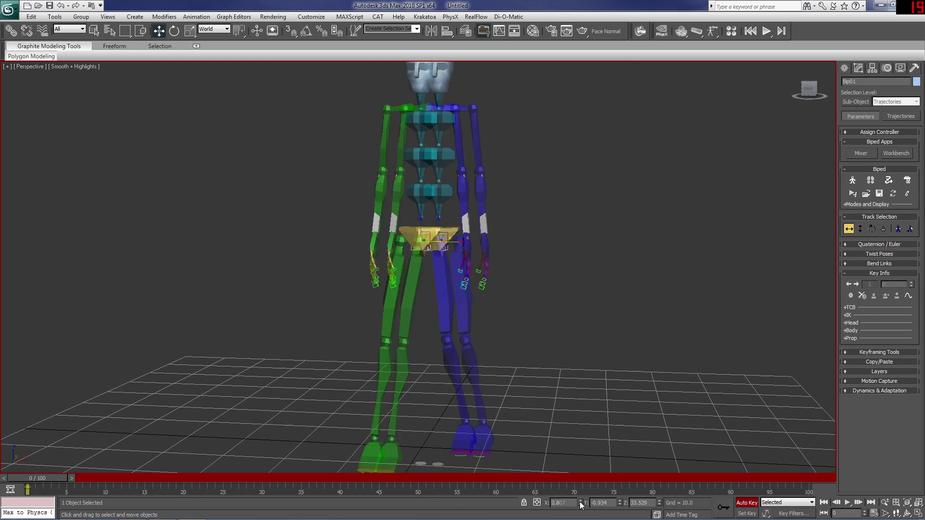
{"action": "right_click", "coordinate": [621, 503]}
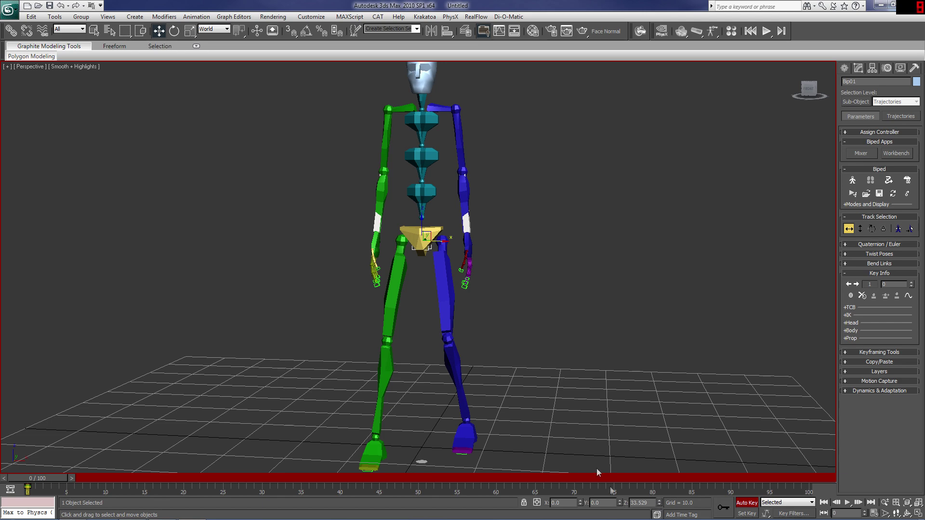
Step: Lower the left foot to about Z 3.66 at frame 0
{"action": "scroll", "coordinate": [588, 376], "scroll_direction": "up", "scroll_amount": 4}
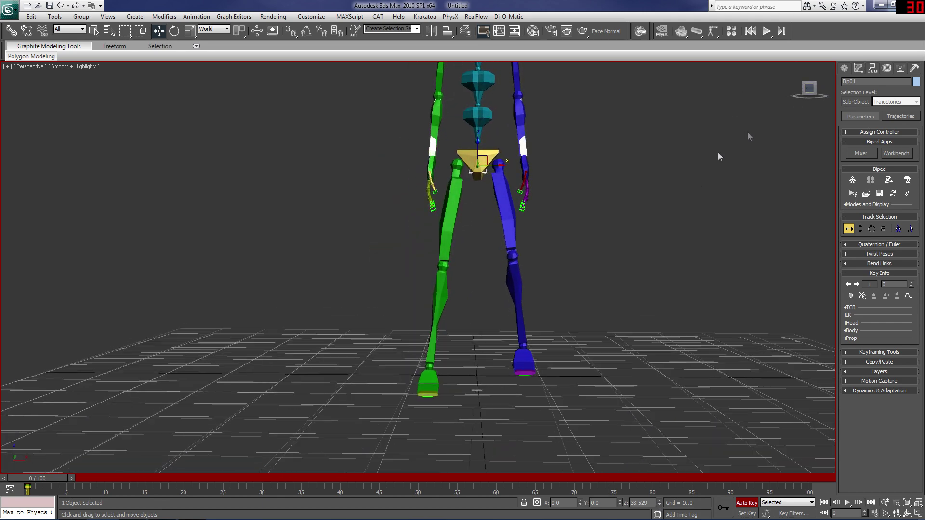
{"action": "middle_click_drag", "start_coordinate": [591, 251], "coordinate": [559, 229]}
{"action": "left_click", "coordinate": [491, 331]}
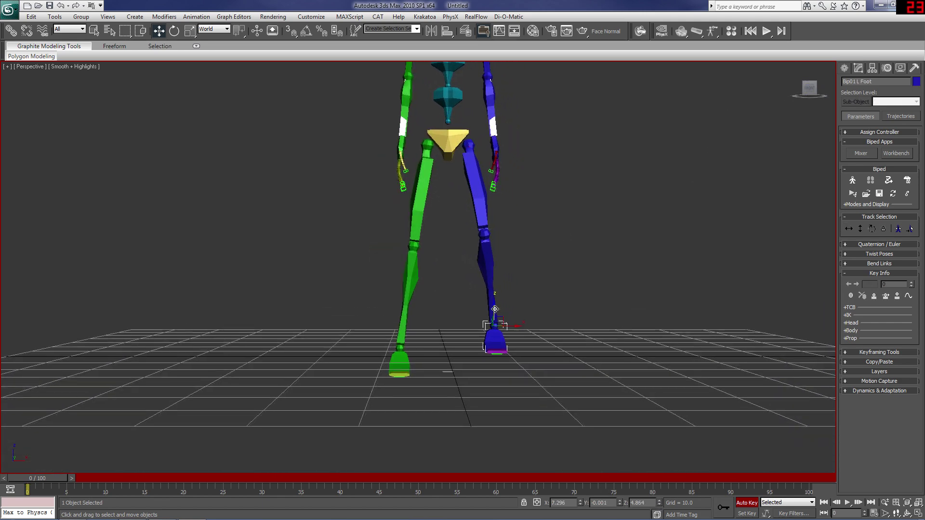
{"action": "left_click_drag", "start_coordinate": [495, 309], "coordinate": [488, 322]}
{"action": "middle_click_drag", "start_coordinate": [488, 321], "coordinate": [472, 247]}
{"action": "left_click_drag", "start_coordinate": [466, 243], "coordinate": [468, 240]}
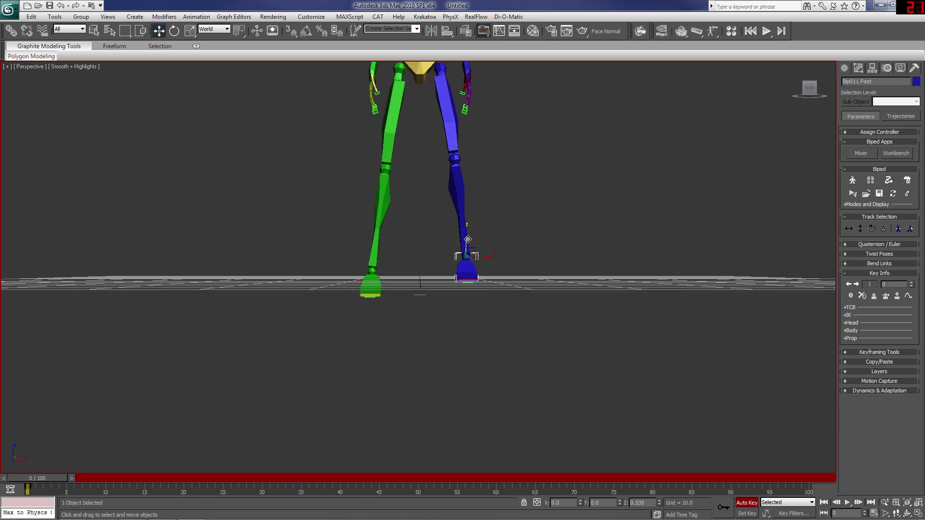
{"action": "middle_click_drag", "start_coordinate": [457, 246], "coordinate": [453, 347]}
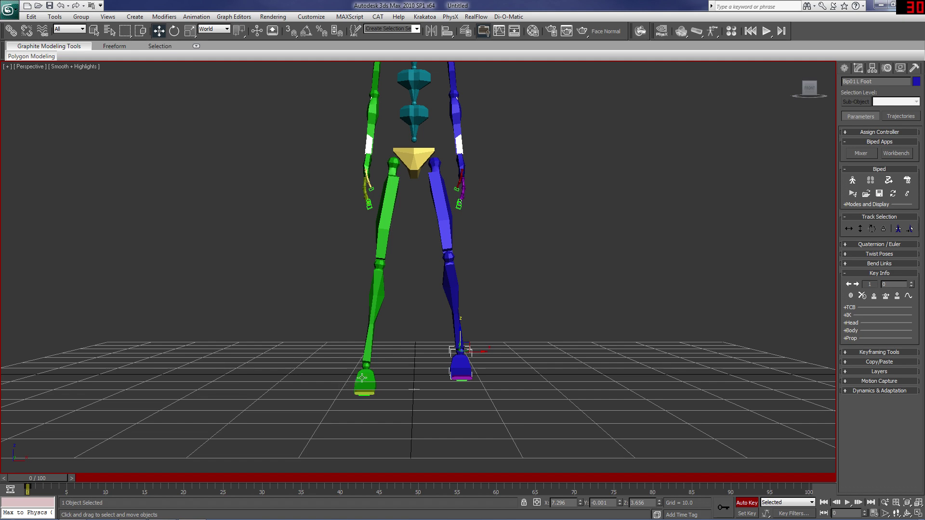
Step: Move the right foot to about Z 3.60 and set sliding keys on both feet at frame 0
{"action": "left_click", "coordinate": [365, 354]}
{"action": "left_click_drag", "start_coordinate": [365, 354], "coordinate": [368, 335]}
{"action": "middle_click_drag", "start_coordinate": [481, 237], "coordinate": [465, 346]}
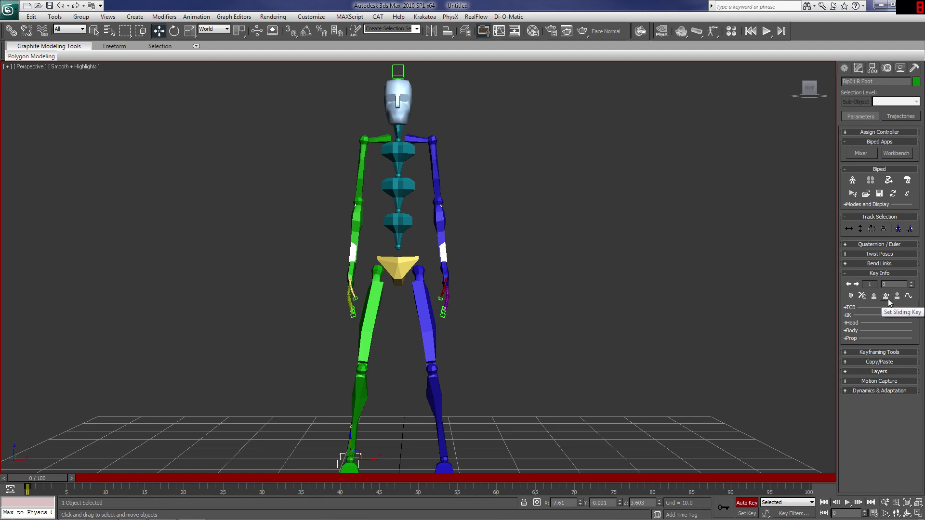
{"action": "middle_click_drag", "start_coordinate": [475, 444], "coordinate": [487, 392]}
{"action": "left_click", "coordinate": [458, 419]}
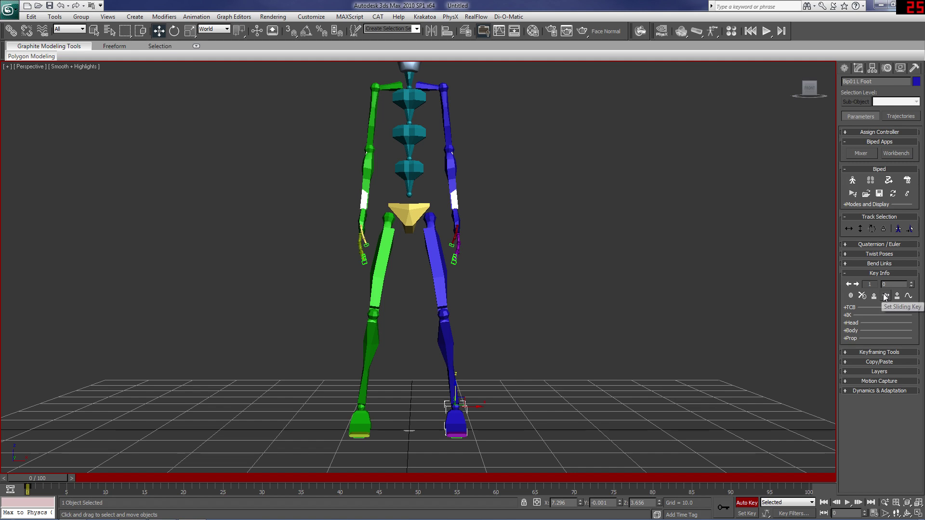
Step: Lower the center of mass to about Z 29.25 so the knees bend
{"action": "middle_click_drag", "start_coordinate": [451, 256], "coordinate": [456, 281]}
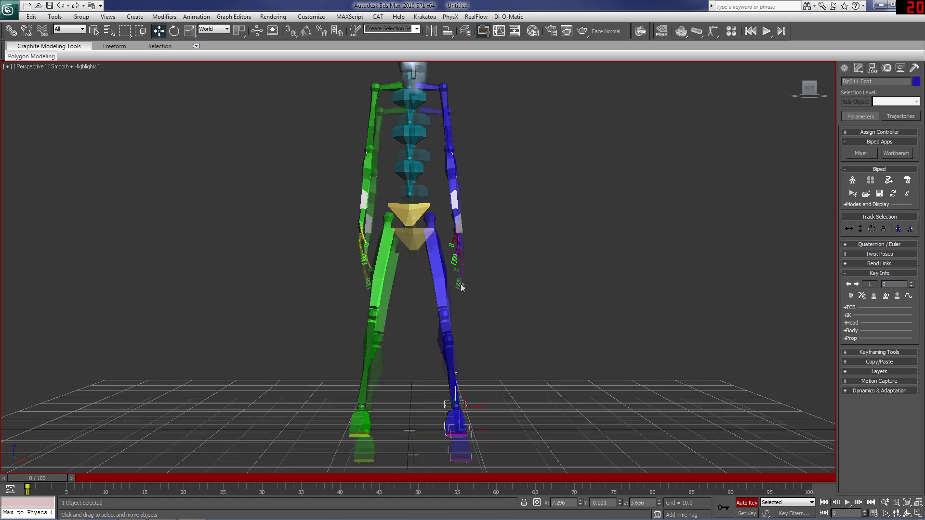
{"action": "left_click", "coordinate": [860, 229]}
{"action": "left_click_drag", "start_coordinate": [417, 231], "coordinate": [420, 254]}
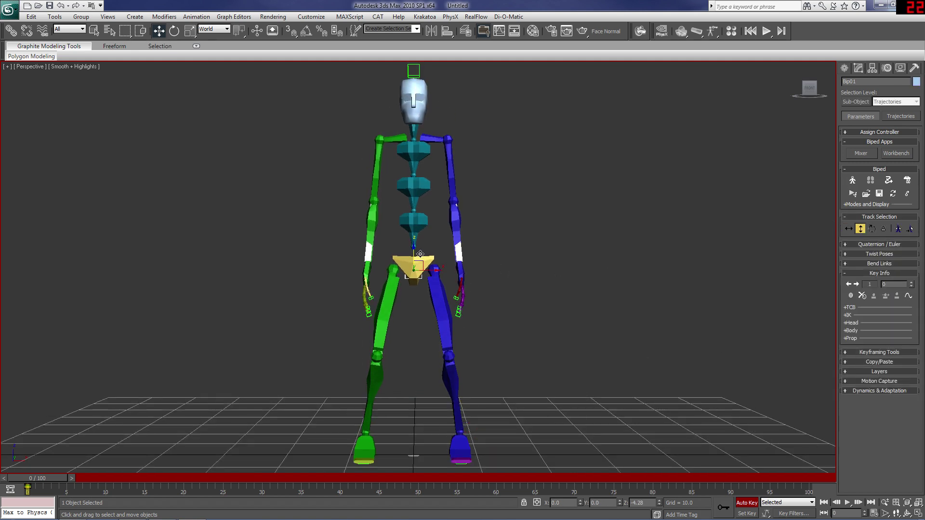
Step: From the side, rotate the lowest spine bone about 3.8 degrees around X, and shift the center of mass to about Y -1.47
{"action": "left_click", "coordinate": [453, 170]}
{"action": "left_click", "coordinate": [807, 95]}
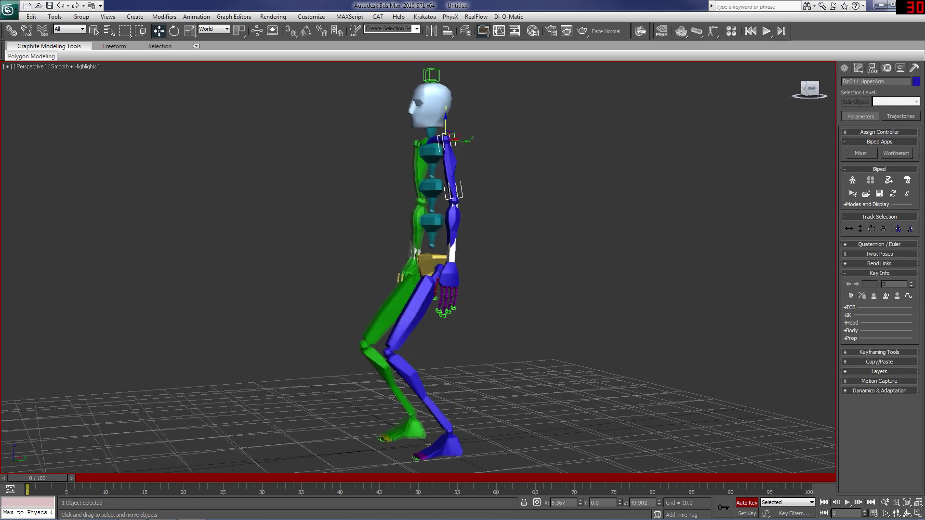
{"action": "left_click", "coordinate": [433, 221]}
{"action": "right_click", "coordinate": [443, 237]}
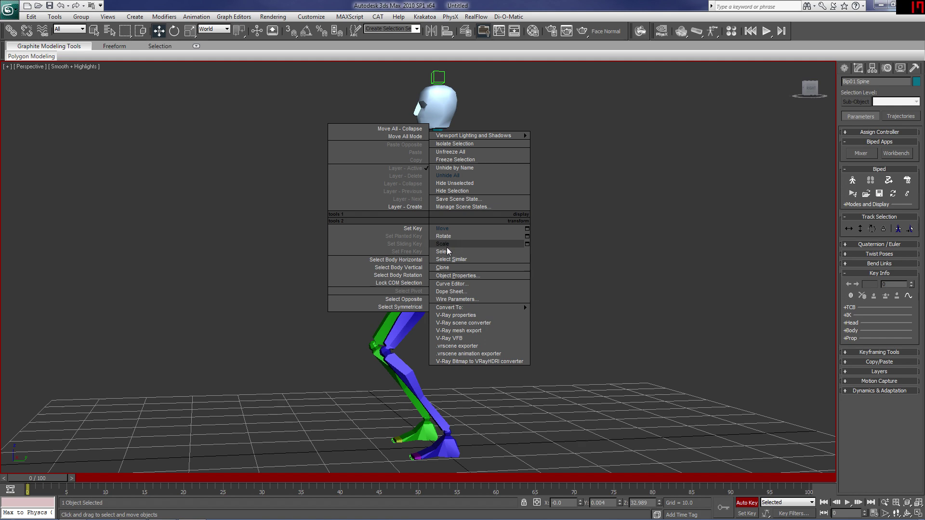
{"action": "left_click", "coordinate": [479, 241]}
{"action": "left_click_drag", "start_coordinate": [420, 231], "coordinate": [420, 233]}
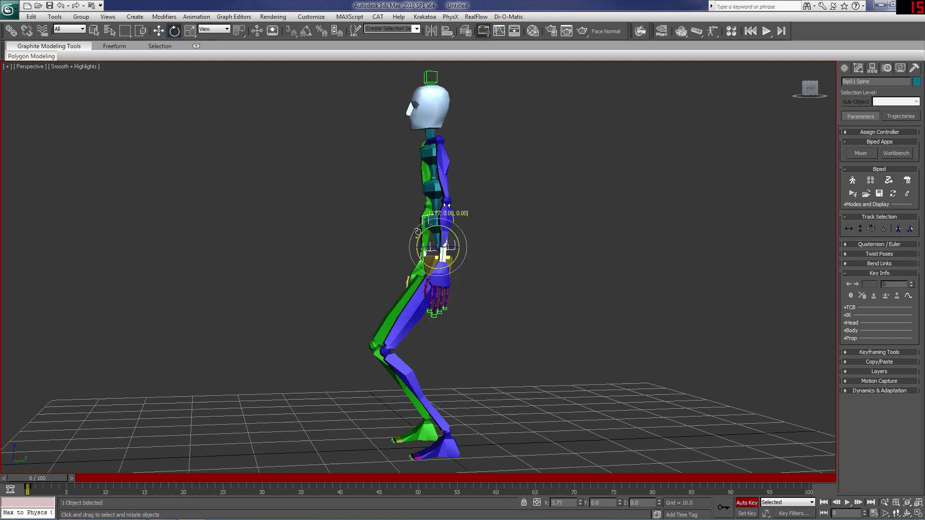
{"action": "left_click", "coordinate": [848, 229]}
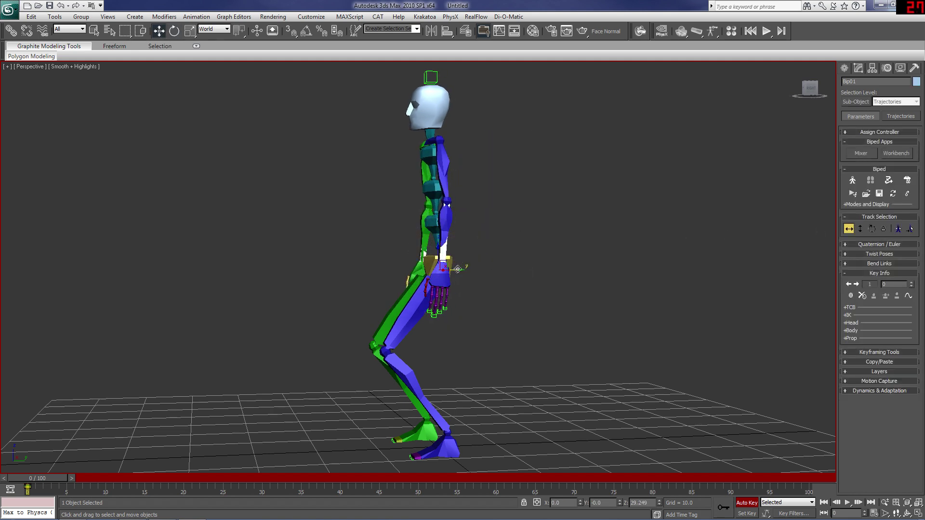
{"action": "left_click_drag", "start_coordinate": [457, 269], "coordinate": [449, 269]}
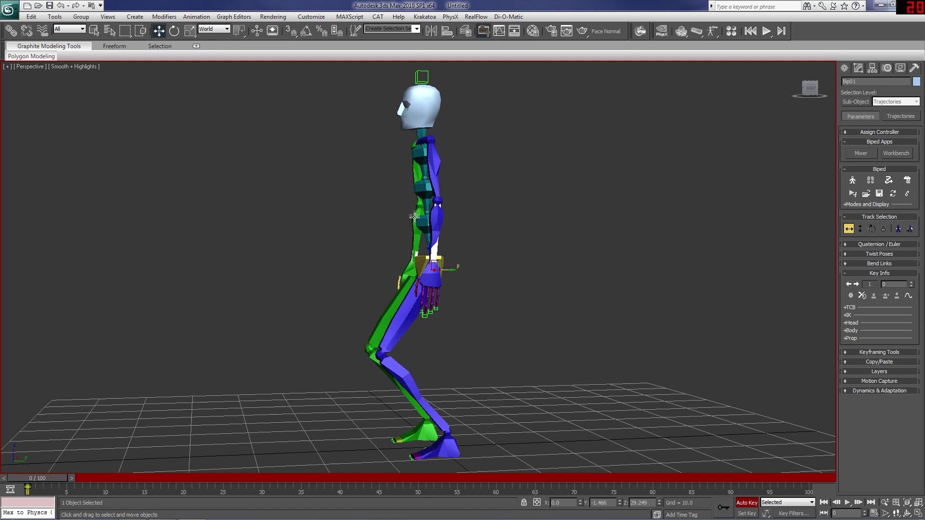
Step: Rotate the middle and upper spine bones to adjust the curve of the torso
{"action": "left_click", "coordinate": [418, 195]}
{"action": "right_click", "coordinate": [422, 192]}
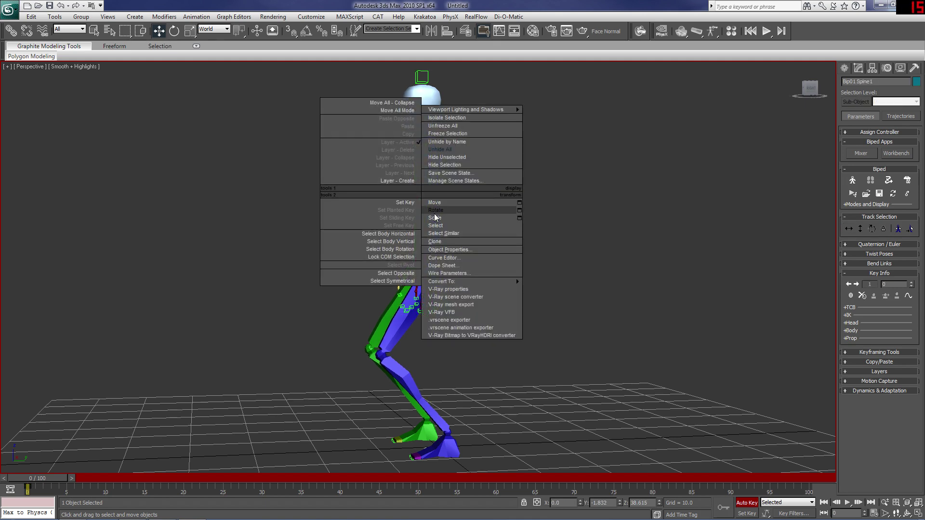
{"action": "left_click", "coordinate": [434, 211]}
{"action": "left_click", "coordinate": [420, 162]}
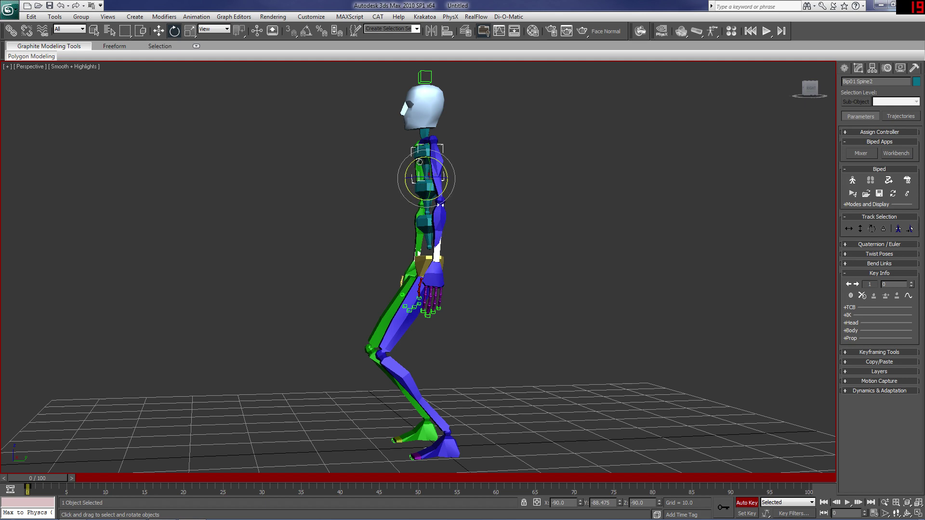
{"action": "left_click_drag", "start_coordinate": [420, 162], "coordinate": [566, 145]}
Step: Pose the left arm with the upper arm angled down and outward and the forearm bent upward beside the head
{"action": "left_click", "coordinate": [433, 196]}
{"action": "mouse_move", "coordinate": [809, 94]}
{"action": "left_mouse_down"}
{"action": "mouse_move", "coordinate": [829, 92]}
{"action": "mouse_move", "coordinate": [810, 92]}
{"action": "left_mouse_up"}
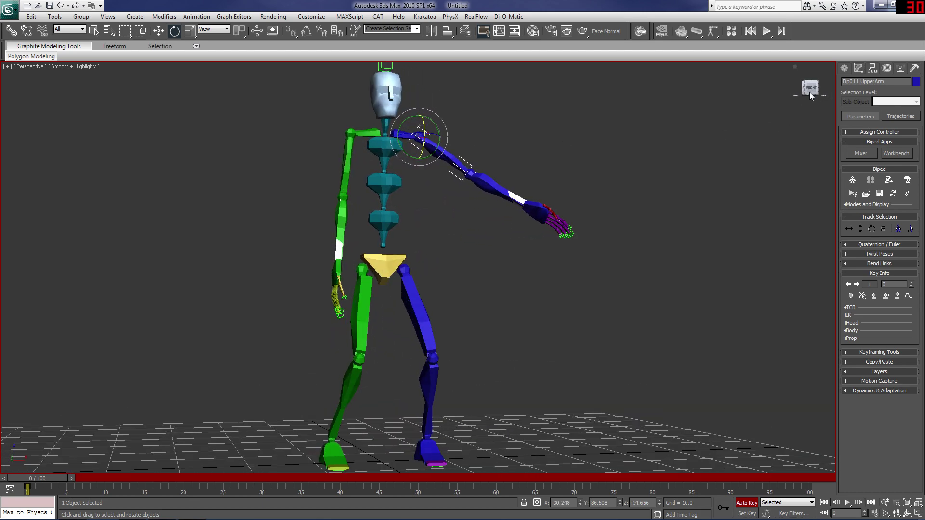
{"action": "left_click", "coordinate": [486, 185]}
{"action": "left_click_drag", "start_coordinate": [486, 186], "coordinate": [385, 101]}
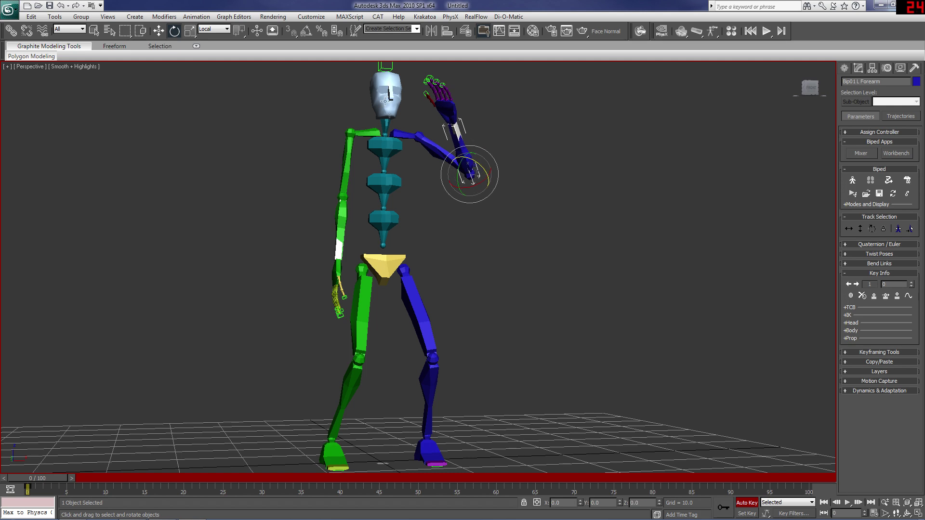
{"action": "left_click", "coordinate": [418, 141]}
{"action": "left_click_drag", "start_coordinate": [418, 141], "coordinate": [430, 162]}
Step: Rotate the base of the left hand's little finger toward the other fingers, and set the reference coordinate system to World
{"action": "middle_click_drag", "start_coordinate": [431, 162], "coordinate": [426, 244]}
{"action": "scroll", "coordinate": [427, 244], "scroll_direction": "up", "scroll_amount": 3}
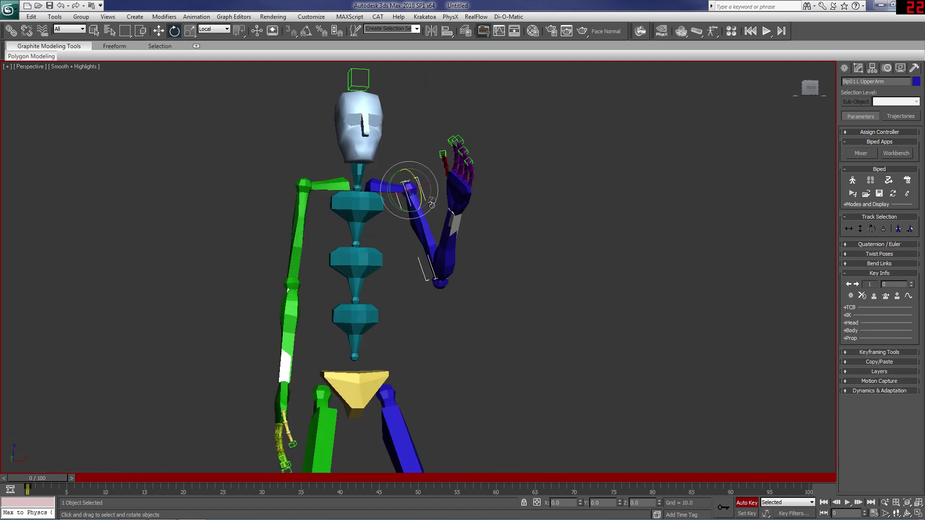
{"action": "scroll", "coordinate": [463, 172], "scroll_direction": "up", "scroll_amount": 5}
{"action": "middle_click_drag", "start_coordinate": [465, 173], "coordinate": [474, 278]}
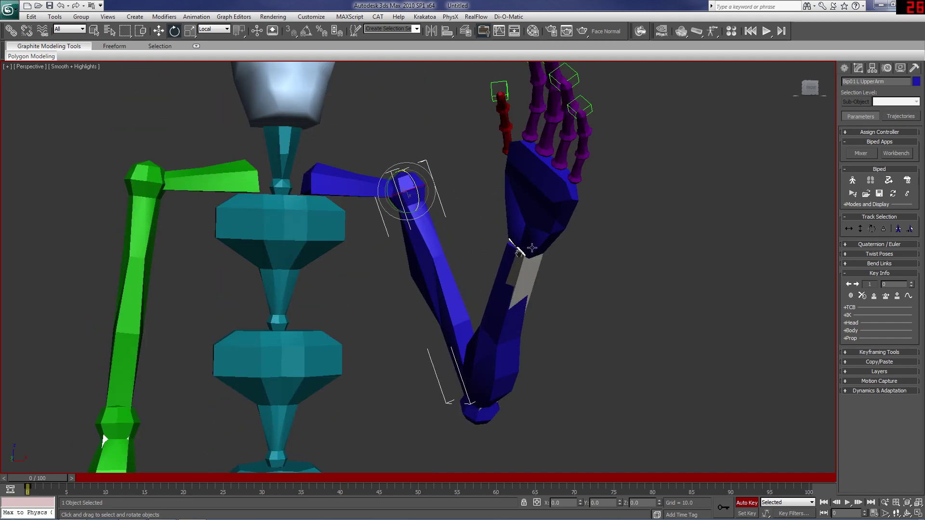
{"action": "left_click", "coordinate": [577, 174]}
{"action": "left_click_drag", "start_coordinate": [567, 170], "coordinate": [572, 174]}
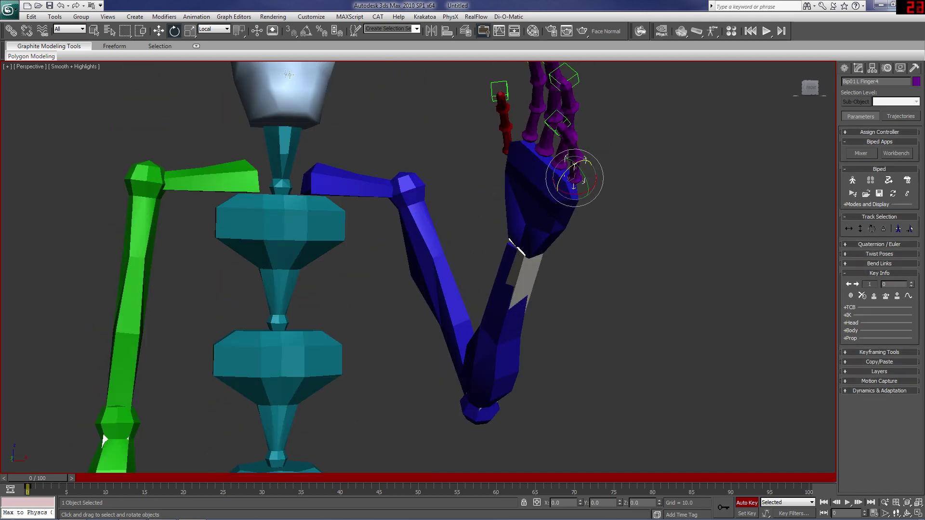
{"action": "left_click", "coordinate": [214, 30]}
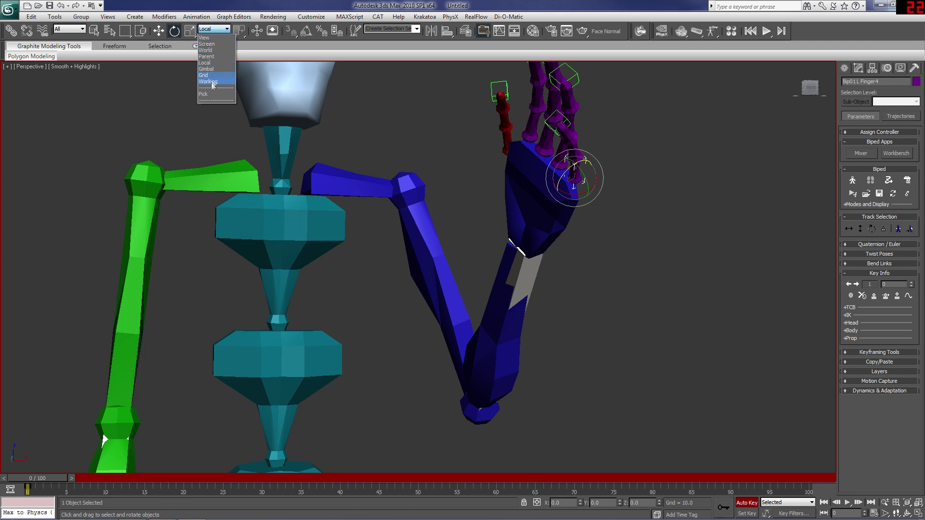
{"action": "left_click", "coordinate": [211, 50]}
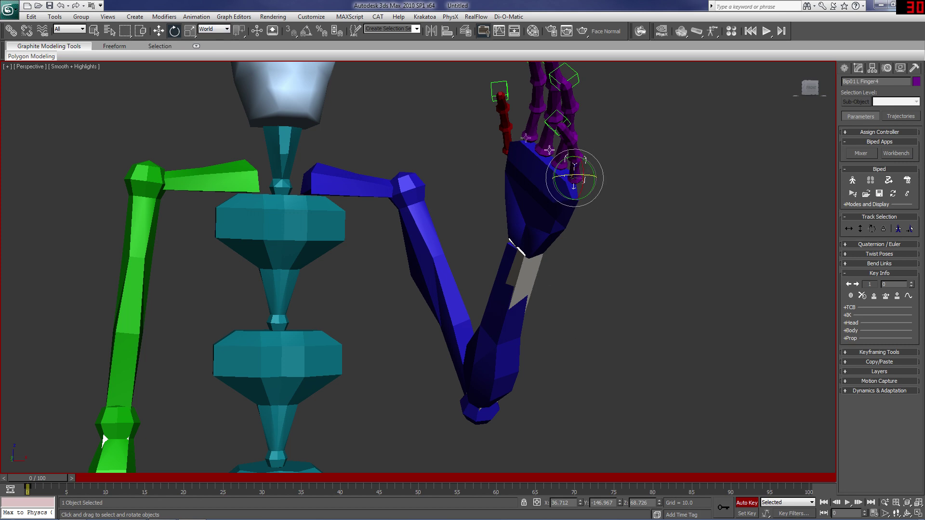
Step: Set the reference coordinate system to Local, and curl the left little finger toward the palm at its middle and end joints
{"action": "left_click", "coordinate": [212, 28]}
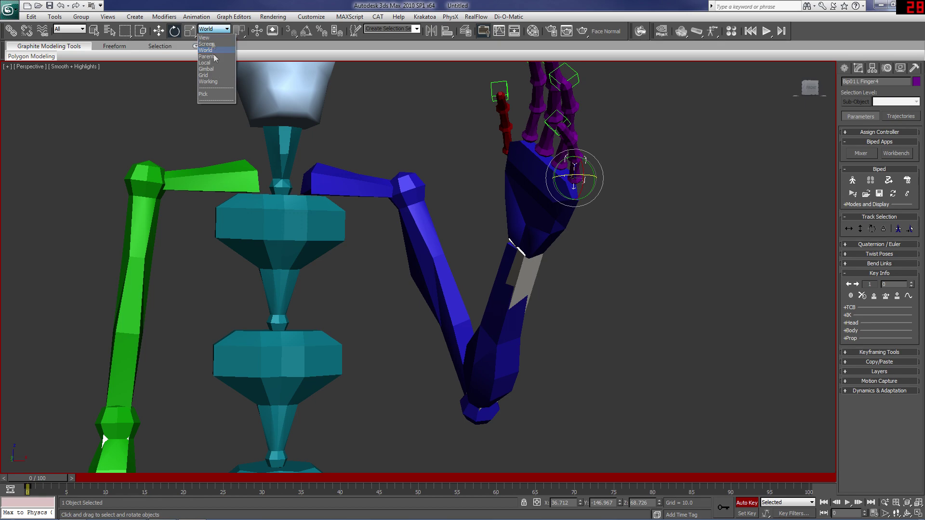
{"action": "left_click", "coordinate": [212, 70]}
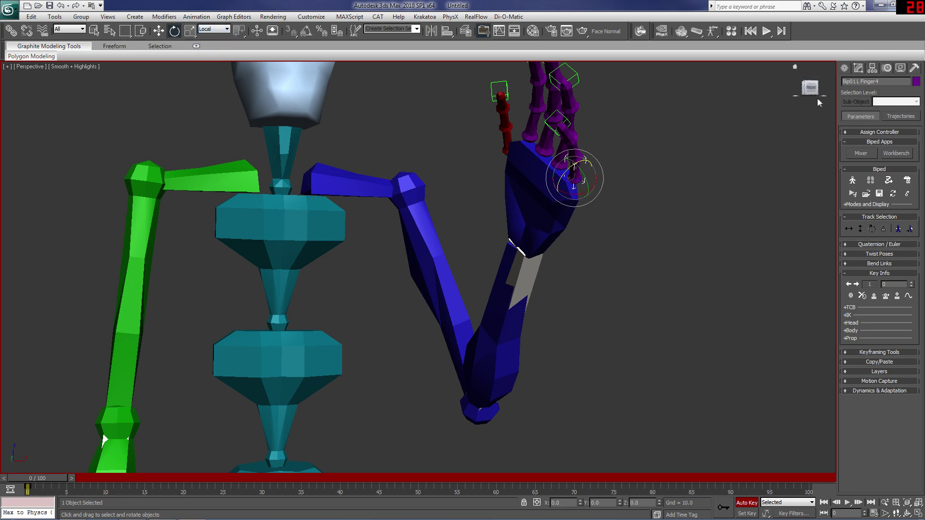
{"action": "left_click_drag", "start_coordinate": [811, 92], "coordinate": [676, 154]}
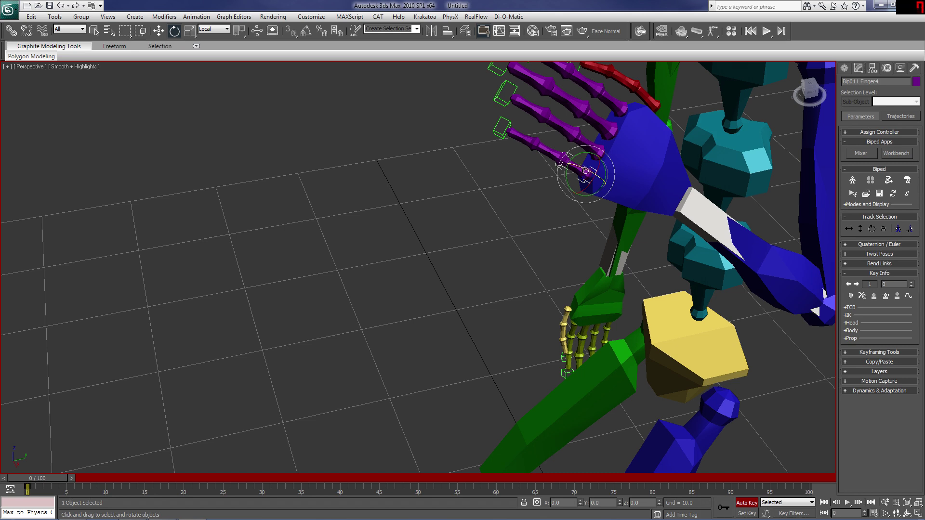
{"action": "left_click", "coordinate": [612, 184]}
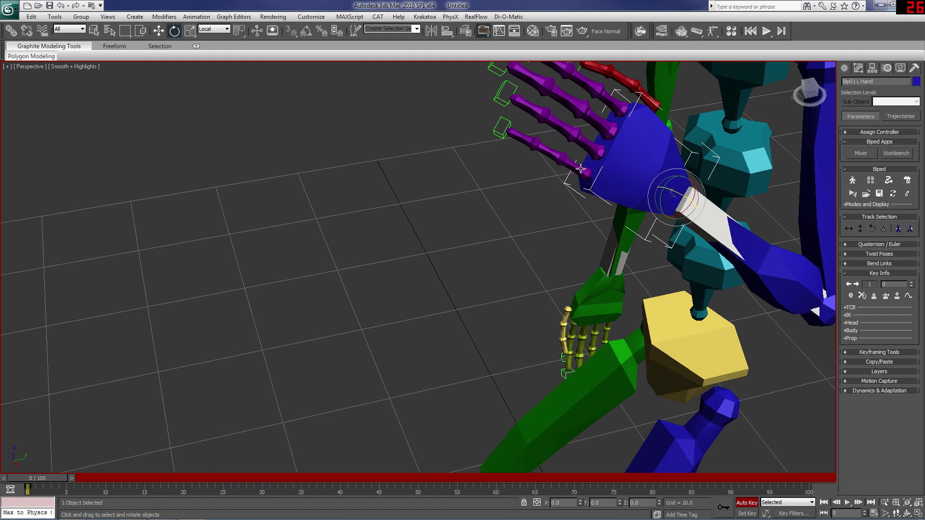
{"action": "left_click", "coordinate": [224, 30]}
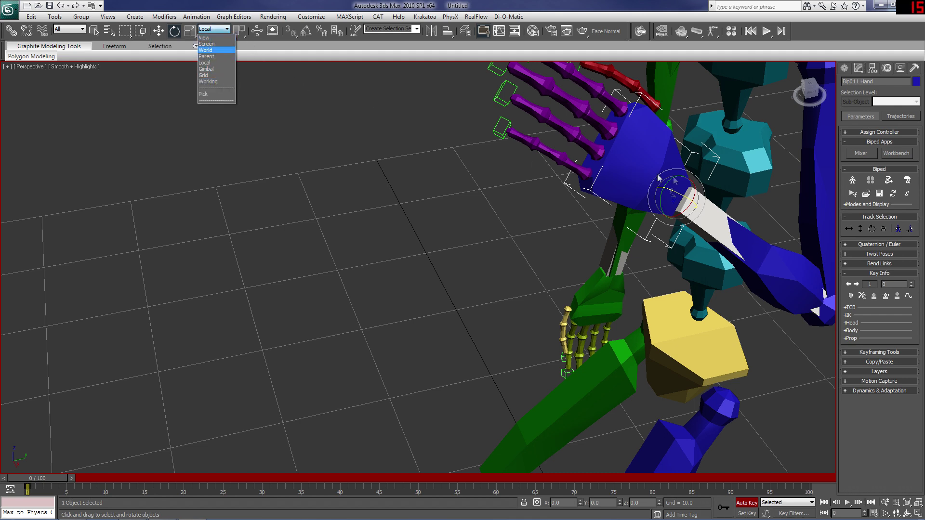
{"action": "left_click", "coordinate": [569, 168]}
{"action": "left_click", "coordinate": [572, 166]}
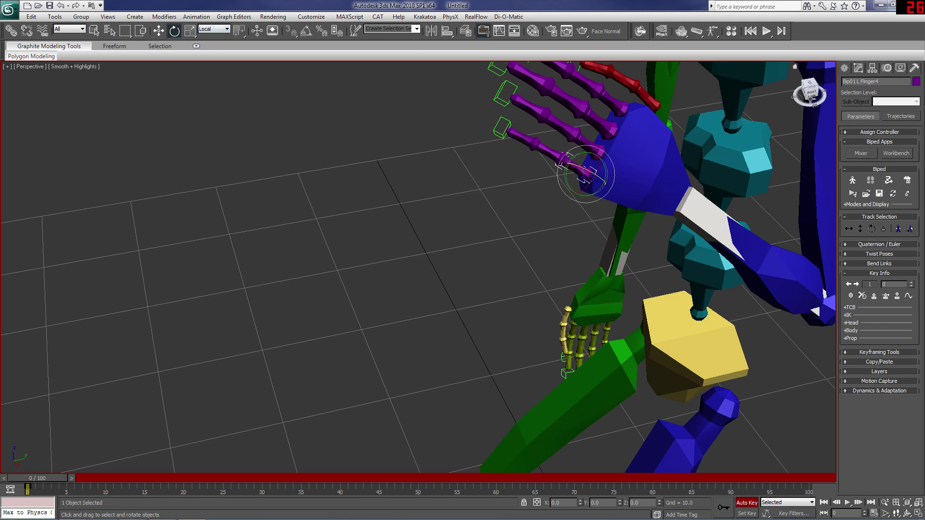
{"action": "left_click_drag", "start_coordinate": [811, 93], "coordinate": [828, 83]}
{"action": "left_click", "coordinate": [550, 146]}
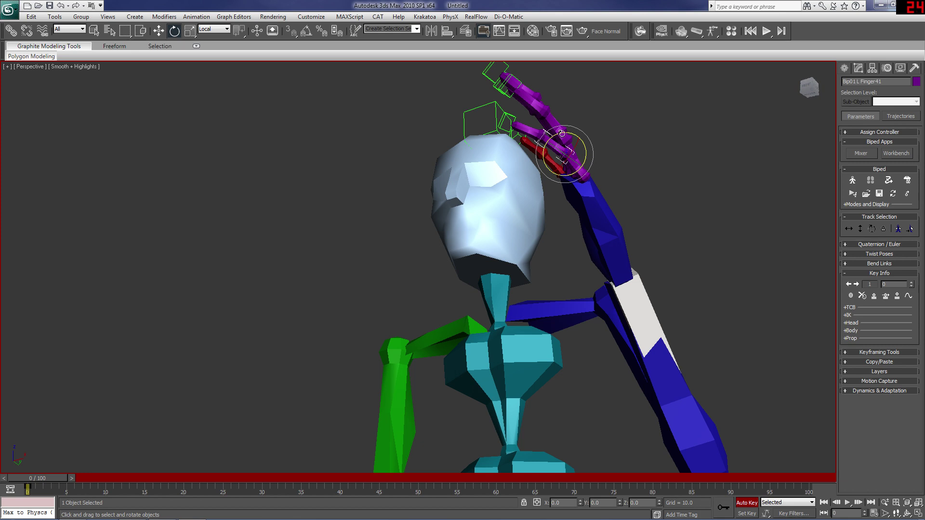
{"action": "left_click_drag", "start_coordinate": [563, 136], "coordinate": [566, 150]}
{"action": "left_click", "coordinate": [541, 143]}
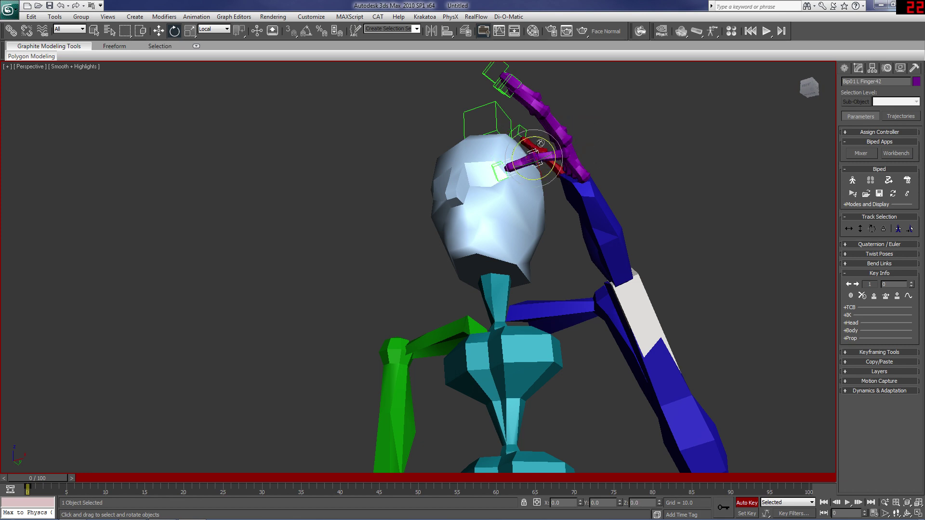
{"action": "left_click_drag", "start_coordinate": [545, 142], "coordinate": [517, 180]}
Step: Curl the left hand's ring finger toward the palm by rotating its joints
{"action": "left_click", "coordinate": [574, 156]}
{"action": "left_click", "coordinate": [569, 149]}
{"action": "left_click", "coordinate": [545, 137]}
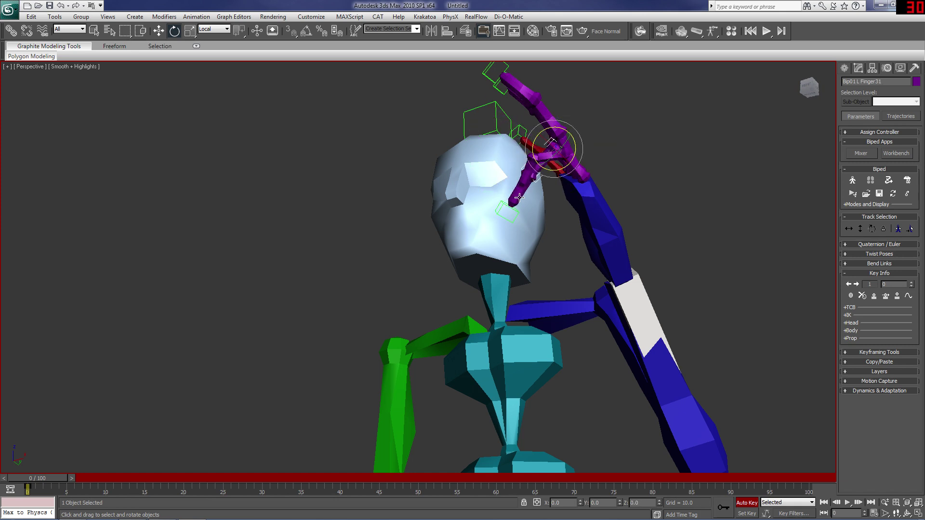
{"action": "left_click", "coordinate": [521, 185]}
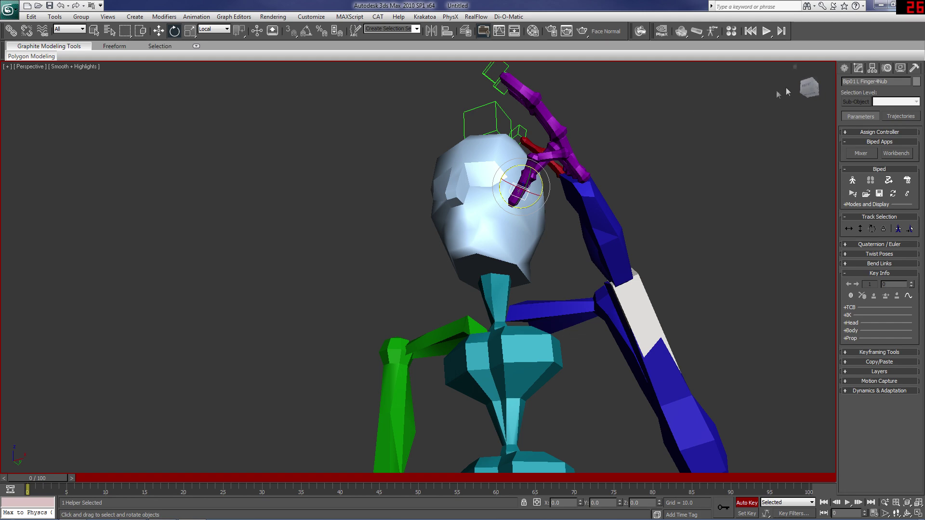
{"action": "left_click_drag", "start_coordinate": [819, 94], "coordinate": [830, 102]}
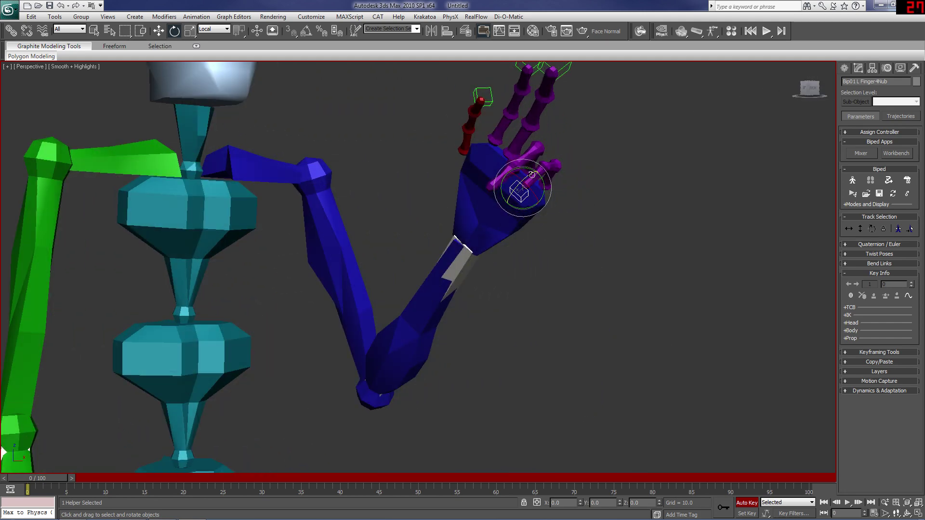
{"action": "left_click_drag", "start_coordinate": [533, 173], "coordinate": [485, 200]}
{"action": "left_click", "coordinate": [501, 177]}
{"action": "left_click", "coordinate": [495, 198]}
{"action": "left_click", "coordinate": [496, 193]}
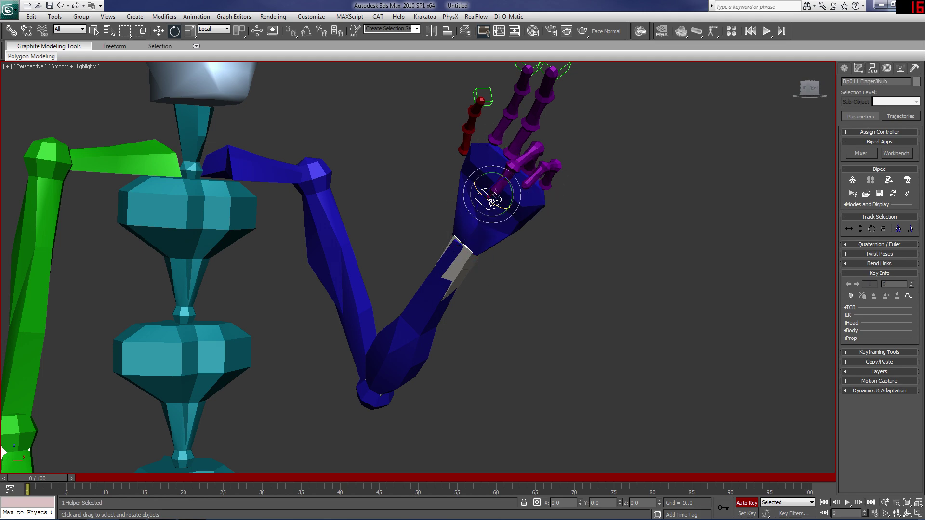
Step: Rotate the middle joint of the left ring finger slightly to refine its curl
{"action": "left_click_drag", "start_coordinate": [809, 98], "coordinate": [771, 106]}
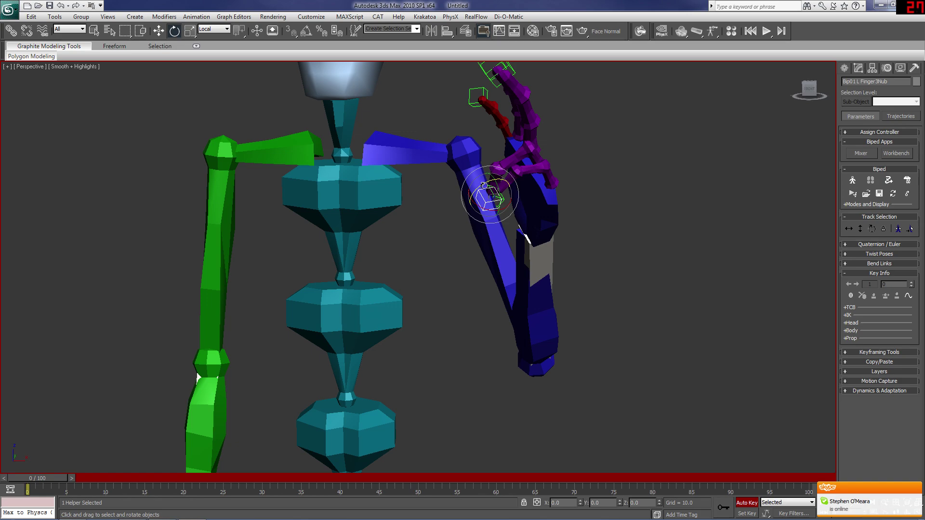
{"action": "left_click_drag", "start_coordinate": [812, 95], "coordinate": [775, 101]}
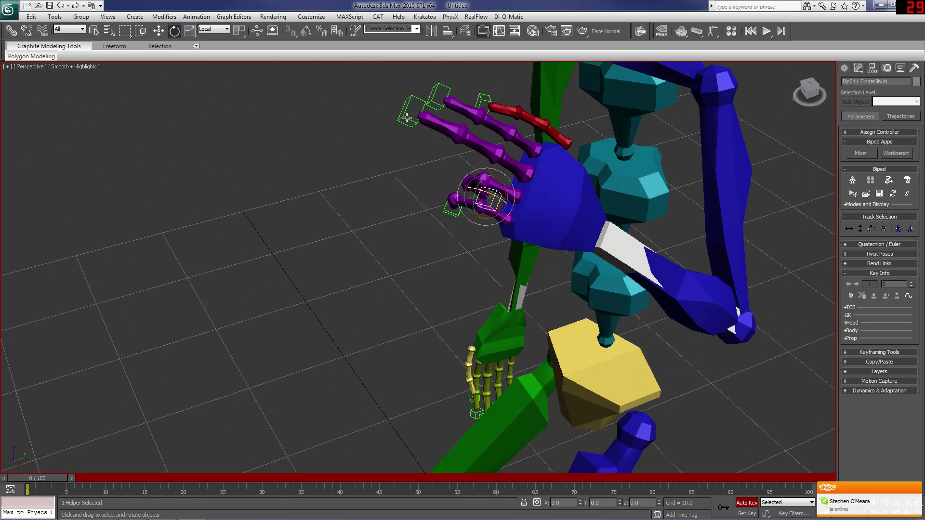
{"action": "left_click", "coordinate": [407, 117]}
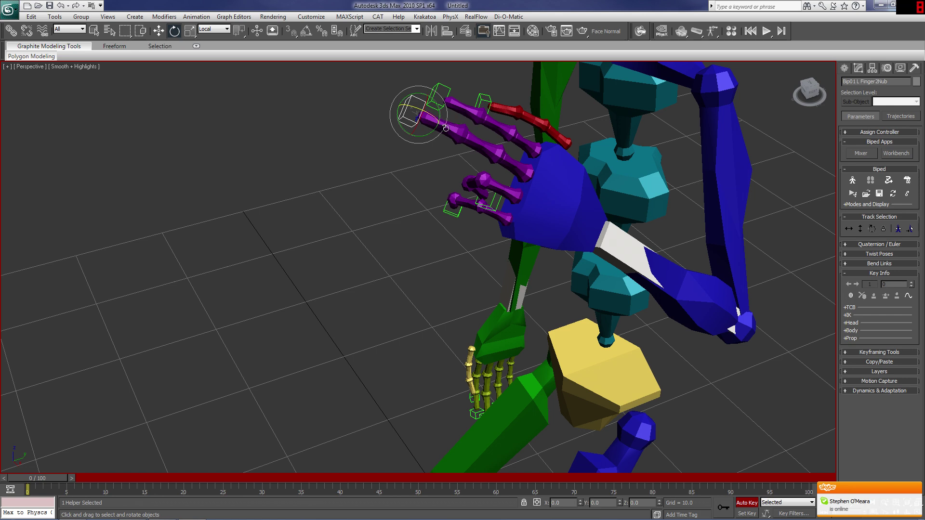
{"action": "left_click", "coordinate": [476, 179]}
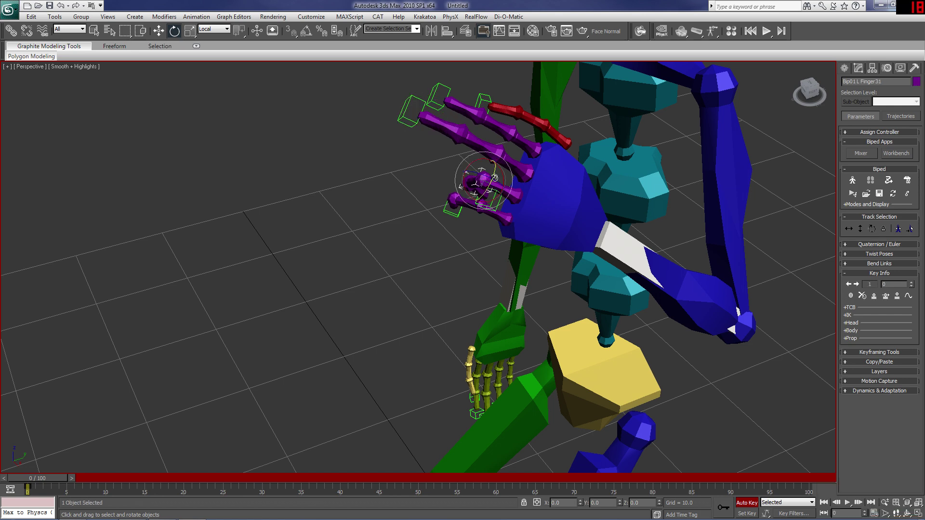
{"action": "left_click_drag", "start_coordinate": [487, 178], "coordinate": [498, 180]}
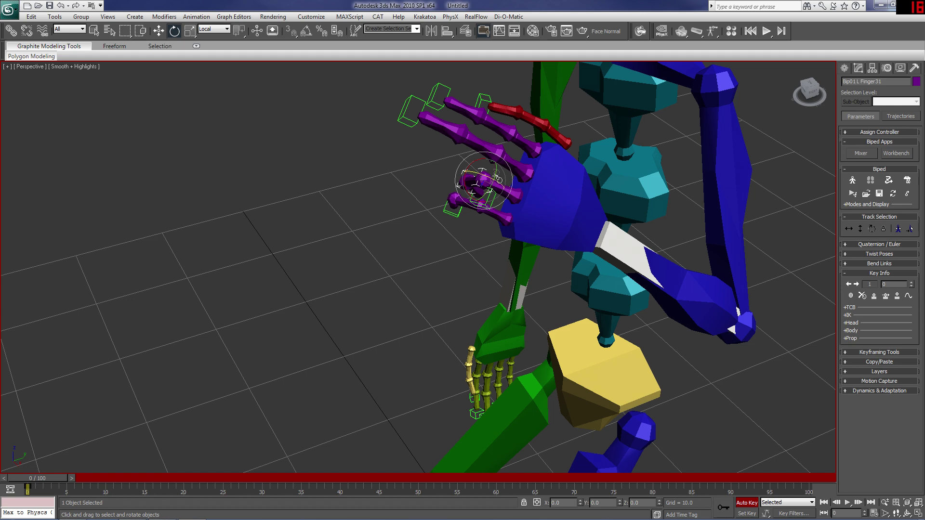
Step: Rotate the base, middle and end joints of the left middle finger to curl it toward the palm
{"action": "left_click", "coordinate": [512, 167]}
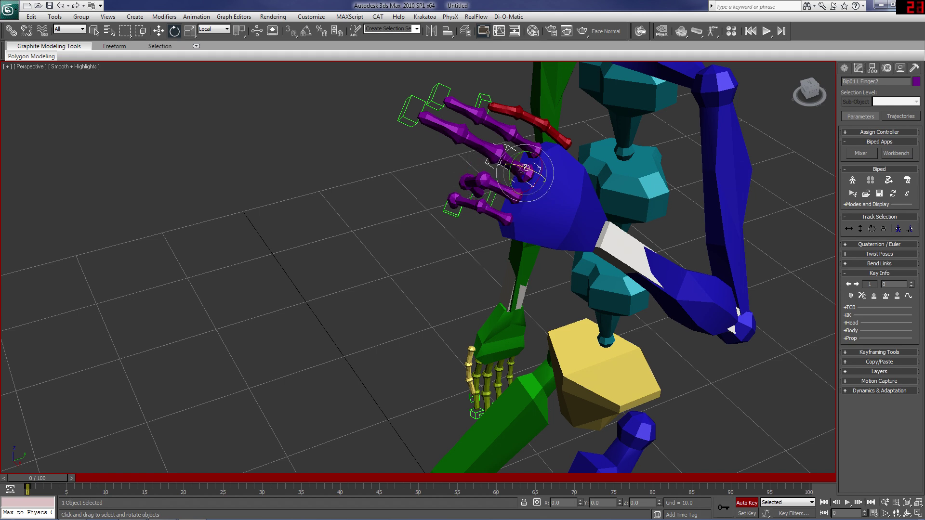
{"action": "left_click_drag", "start_coordinate": [527, 168], "coordinate": [531, 169]}
{"action": "left_click", "coordinate": [466, 144]}
{"action": "left_click_drag", "start_coordinate": [480, 145], "coordinate": [487, 143]}
{"action": "left_click", "coordinate": [805, 95]}
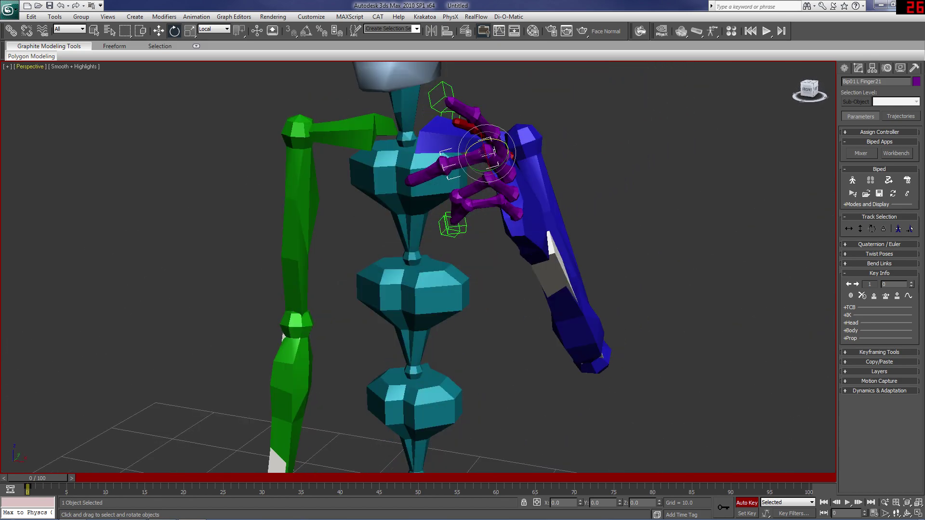
{"action": "left_click", "coordinate": [432, 167]}
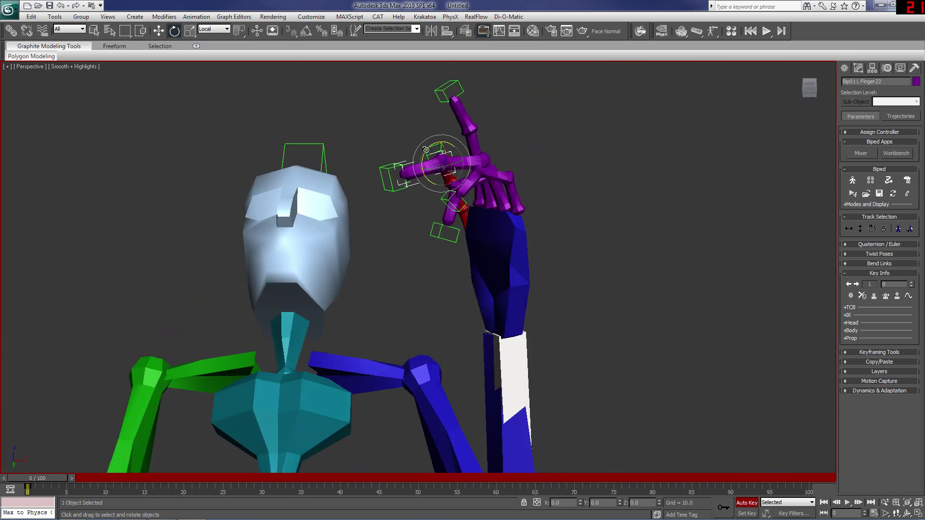
{"action": "left_click_drag", "start_coordinate": [426, 150], "coordinate": [473, 157]}
{"action": "left_click", "coordinate": [472, 177]}
Step: Bend the left thumb inward across the palm at its joints
{"action": "left_click", "coordinate": [819, 94]}
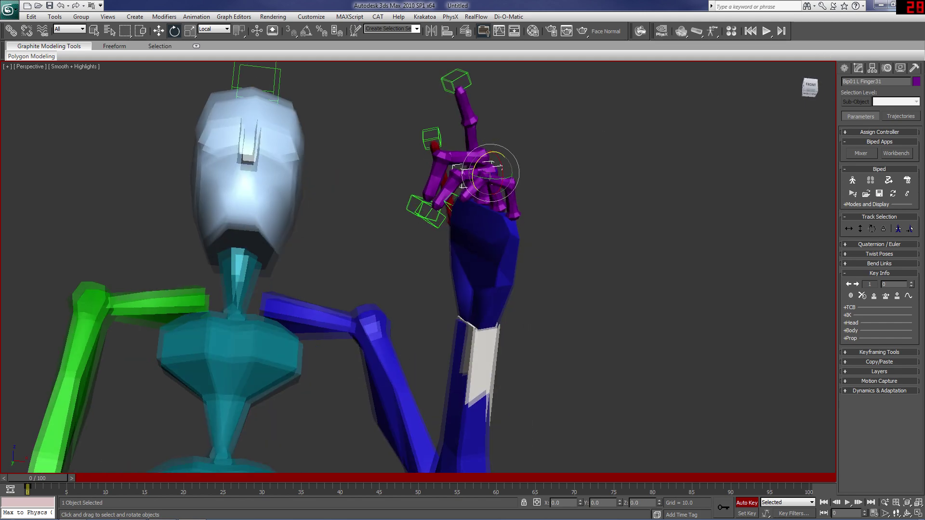
{"action": "left_click", "coordinate": [375, 176]}
{"action": "left_click_drag", "start_coordinate": [363, 175], "coordinate": [390, 174]}
{"action": "left_click", "coordinate": [385, 158]}
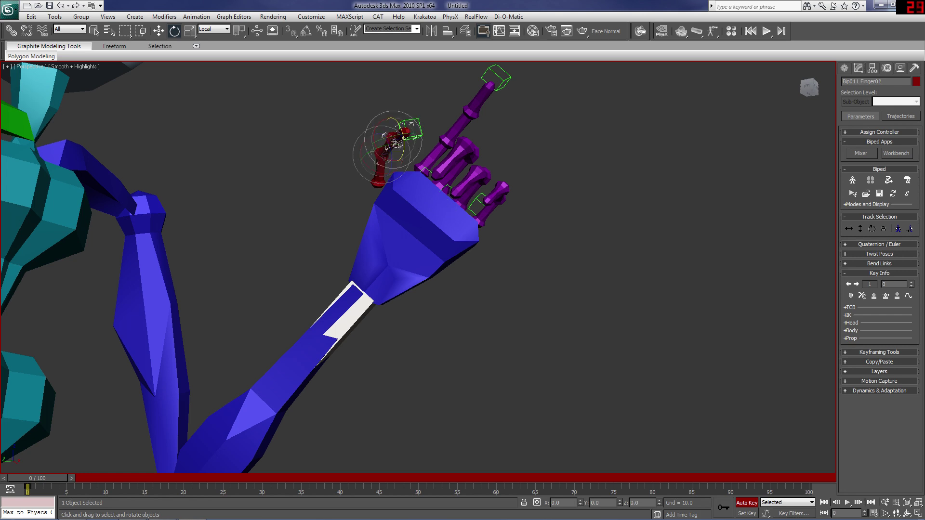
{"action": "left_click", "coordinate": [386, 157]}
{"action": "left_click", "coordinate": [384, 151]}
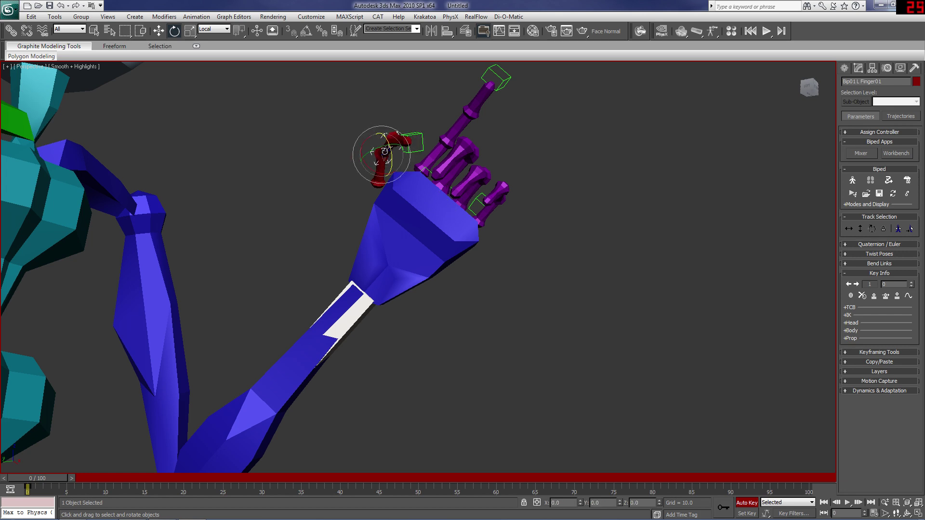
Step: Rotate the base of the left index finger slightly while keeping the finger extended in a pointing gesture
{"action": "middle_click_drag", "start_coordinate": [506, 135], "coordinate": [511, 270]}
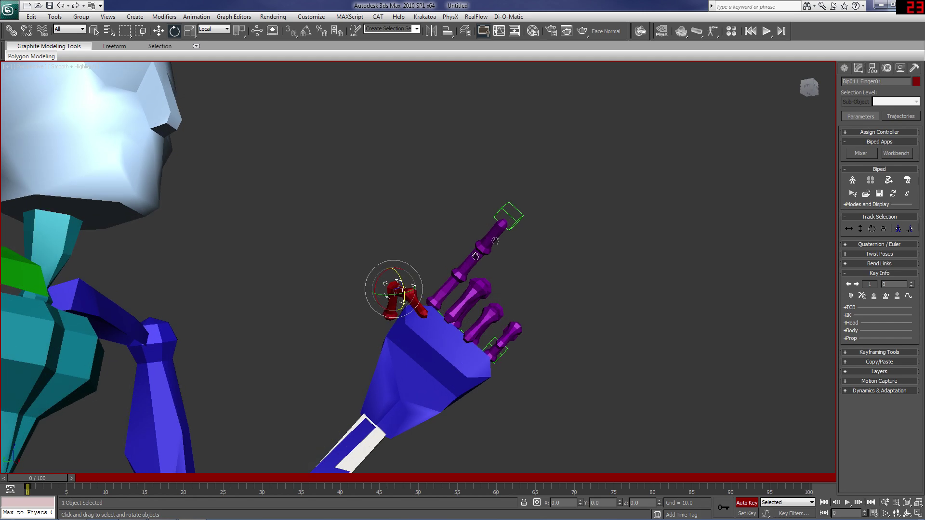
{"action": "left_click", "coordinate": [455, 280]}
{"action": "left_click_drag", "start_coordinate": [445, 285], "coordinate": [437, 281]}
Step: Select the whole left arm from the clavicle to the fingertips, and copy its posture into a new copy collection named tutorial
{"action": "middle_click_drag", "start_coordinate": [511, 333], "coordinate": [529, 261]}
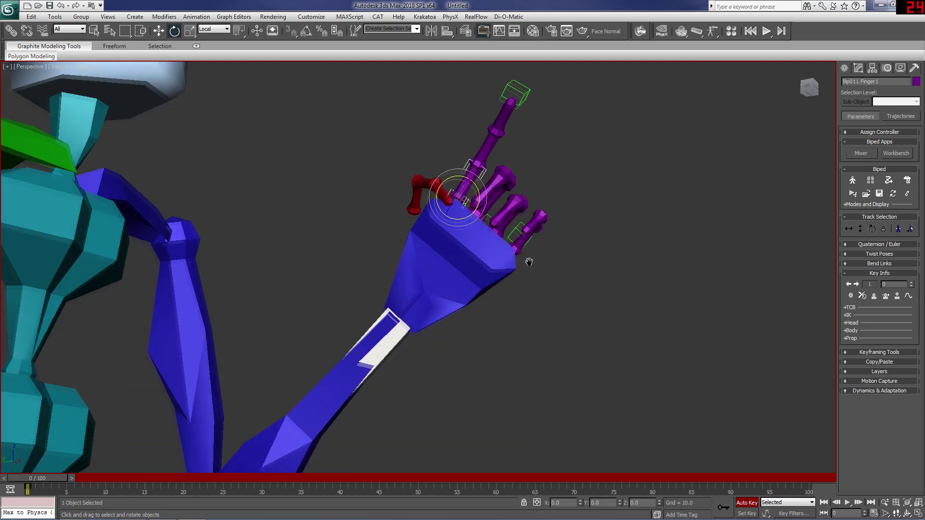
{"action": "scroll", "coordinate": [518, 268], "scroll_direction": "down", "scroll_amount": 5}
{"action": "left_click", "coordinate": [815, 88]}
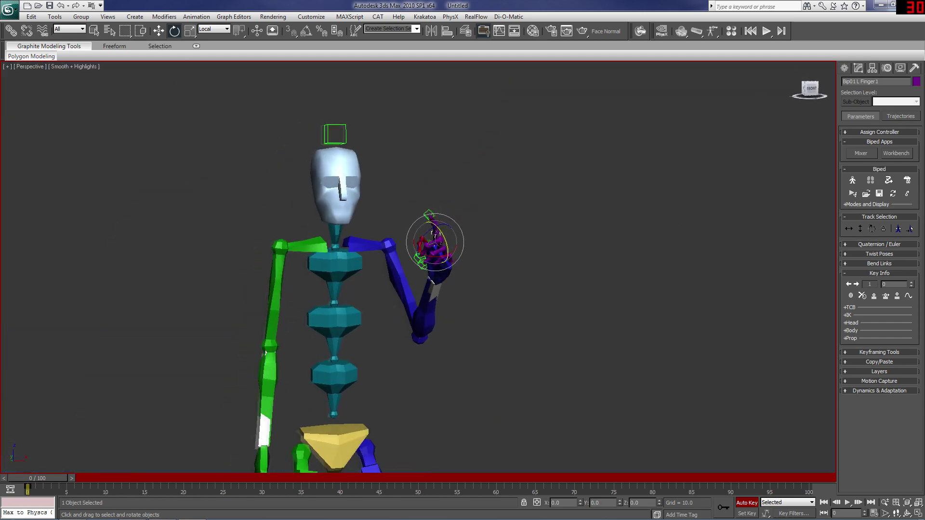
{"action": "middle_click_drag", "start_coordinate": [469, 253], "coordinate": [490, 199]}
{"action": "left_click", "coordinate": [416, 220]}
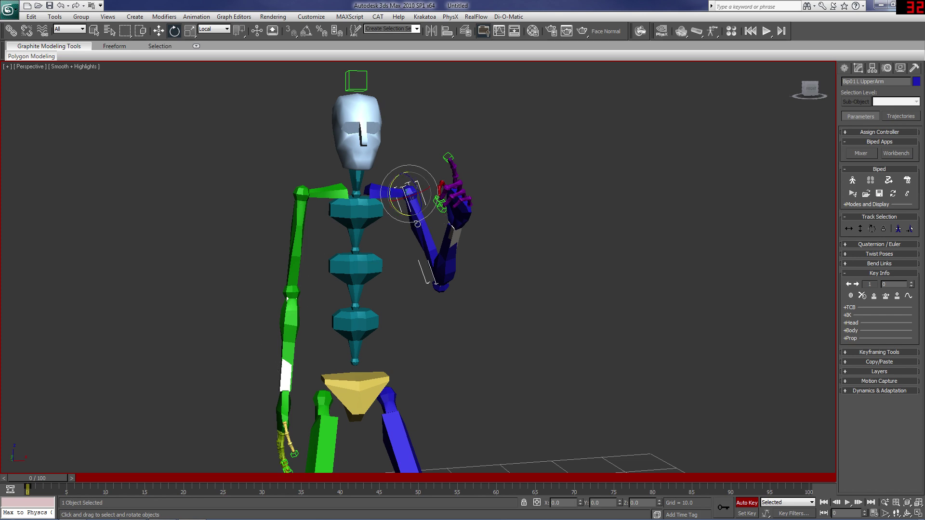
{"action": "double_click", "coordinate": [385, 187]}
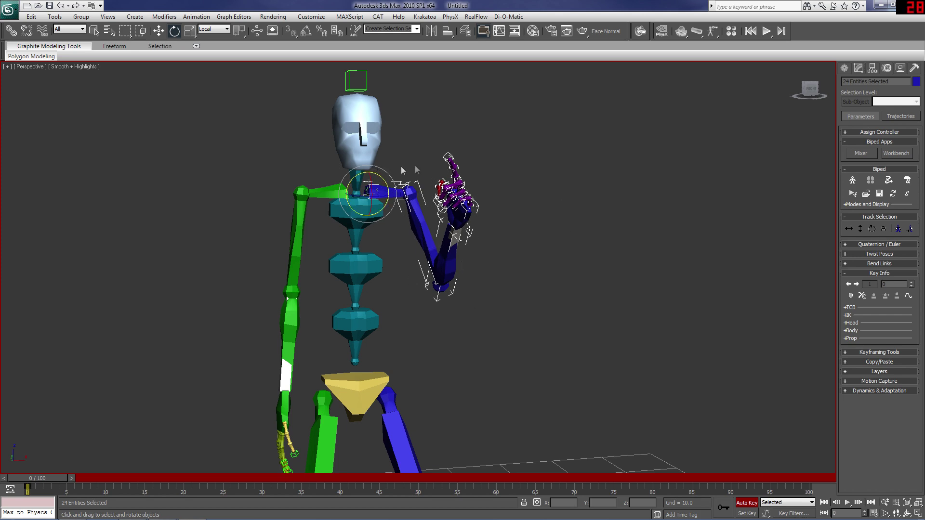
{"action": "left_click", "coordinate": [862, 360]}
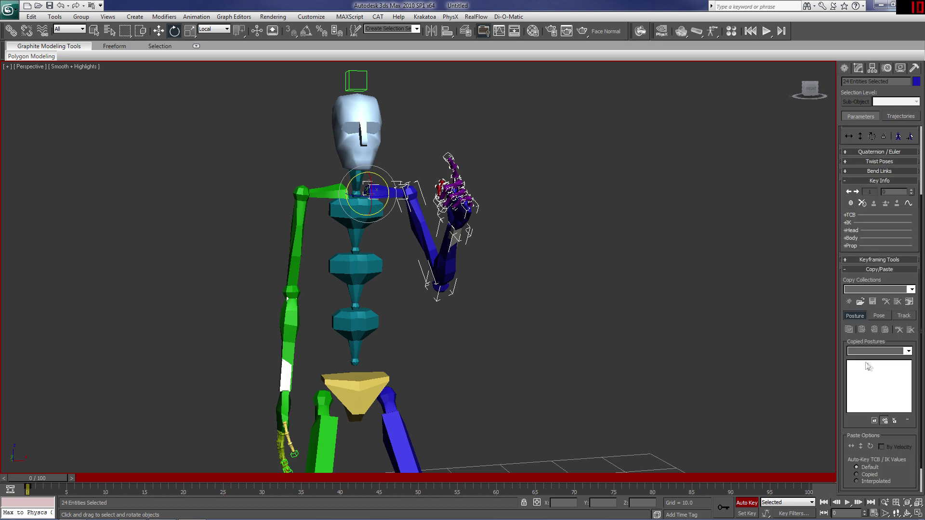
{"action": "left_click", "coordinate": [848, 301]}
{"action": "type", "text": "tutorial"}
{"action": "left_click", "coordinate": [848, 329]}
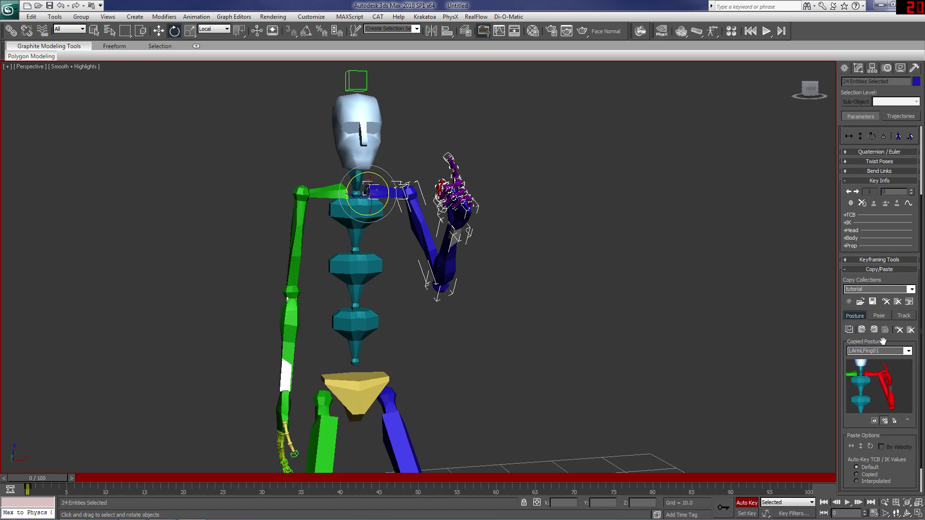
Step: Paste the copied left arm posture onto the opposite arm, and inspect both arms from several angles
{"action": "left_click", "coordinate": [873, 329]}
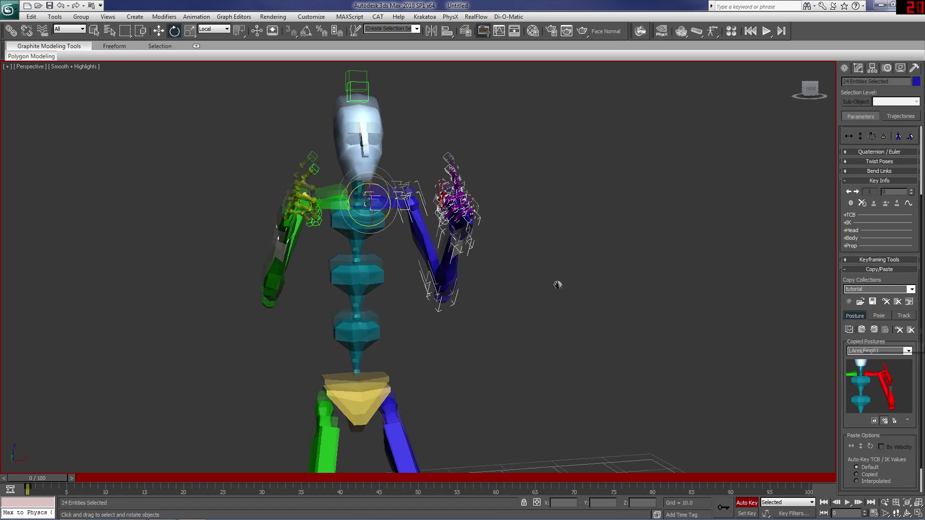
{"action": "middle_click_drag", "start_coordinate": [557, 285], "coordinate": [558, 291]}
{"action": "left_click_drag", "start_coordinate": [809, 89], "coordinate": [787, 91]}
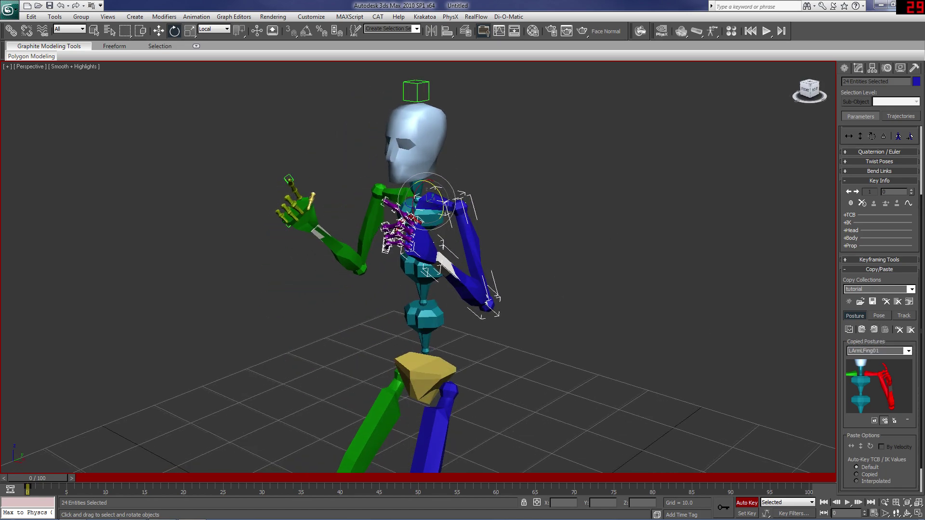
{"action": "middle_click_drag", "start_coordinate": [366, 270], "coordinate": [492, 253], "text": "alt"}
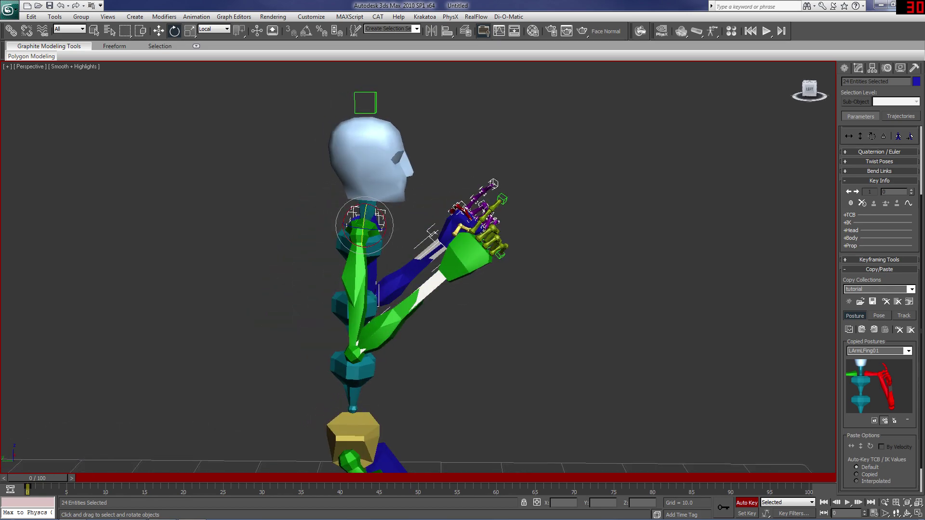
{"action": "middle_click_drag", "start_coordinate": [733, 251], "coordinate": [664, 194], "text": "alt"}
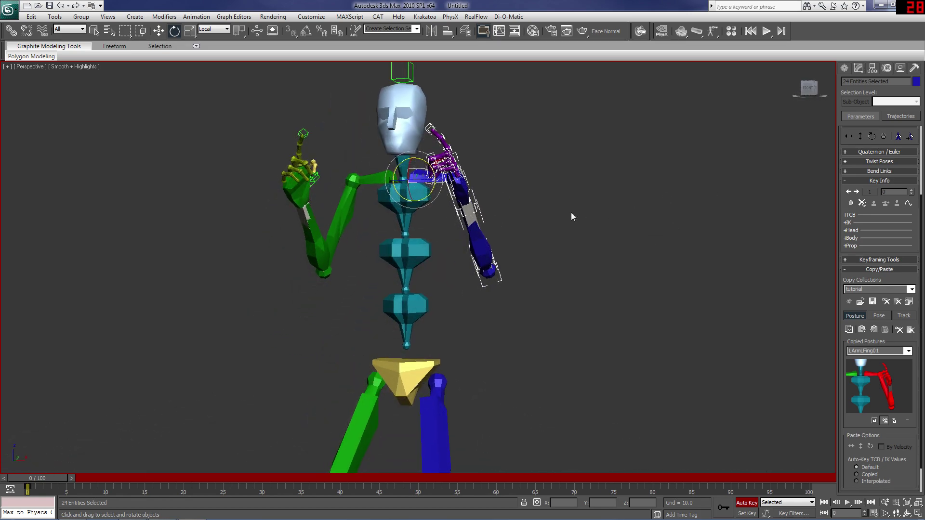
Step: Copy the whole biped's current pose into the tutorial collection, and inspect the figure from several angles
{"action": "left_click", "coordinate": [883, 316]}
{"action": "middle_click_drag", "start_coordinate": [687, 345], "coordinate": [729, 312]}
{"action": "left_click", "coordinate": [475, 299]}
{"action": "left_click", "coordinate": [455, 286]}
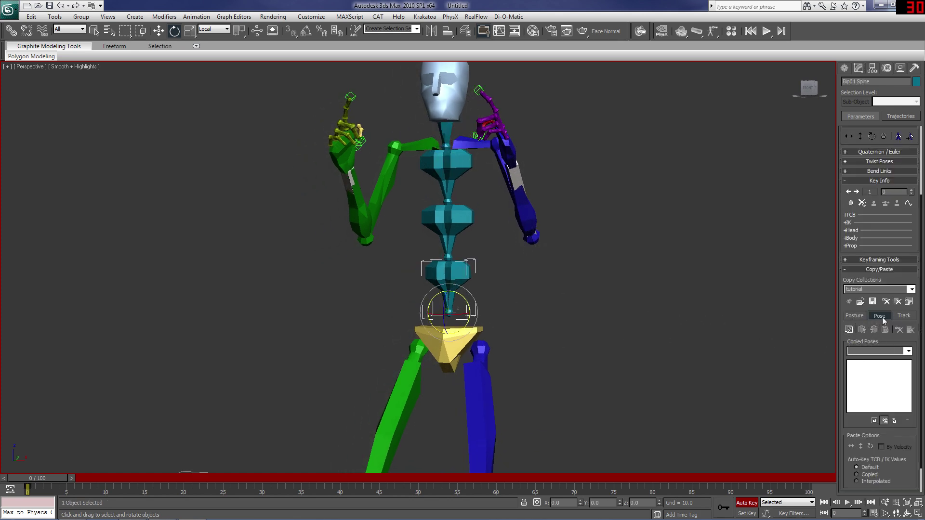
{"action": "left_click", "coordinate": [850, 330]}
{"action": "middle_click_drag", "start_coordinate": [564, 322], "coordinate": [584, 260]}
{"action": "scroll", "coordinate": [580, 241], "scroll_direction": "down", "scroll_amount": 5}
{"action": "left_click_drag", "start_coordinate": [803, 91], "coordinate": [824, 94]}
{"action": "scroll", "coordinate": [626, 150], "scroll_direction": "up", "scroll_amount": 4}
{"action": "middle_click_drag", "start_coordinate": [680, 118], "coordinate": [640, 178]}
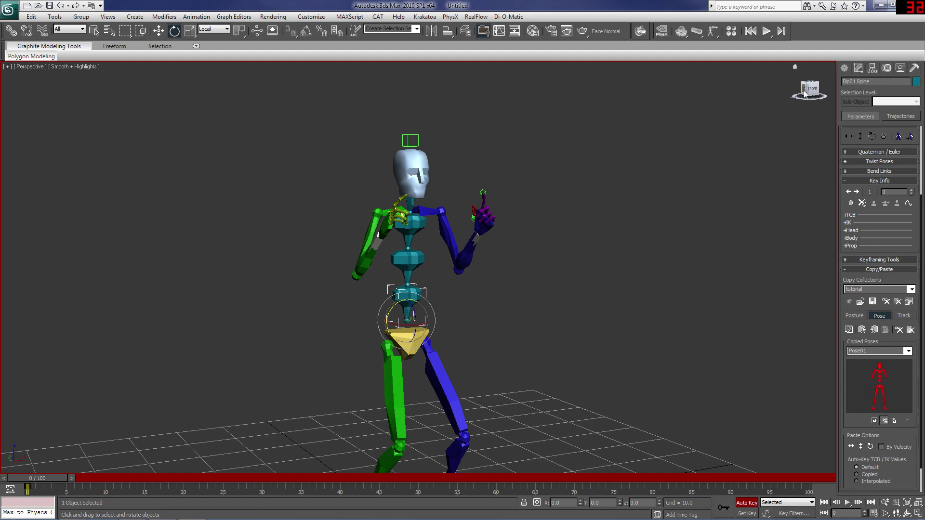
{"action": "left_click_drag", "start_coordinate": [804, 91], "coordinate": [791, 97]}
{"action": "middle_click_drag", "start_coordinate": [625, 233], "coordinate": [640, 195]}
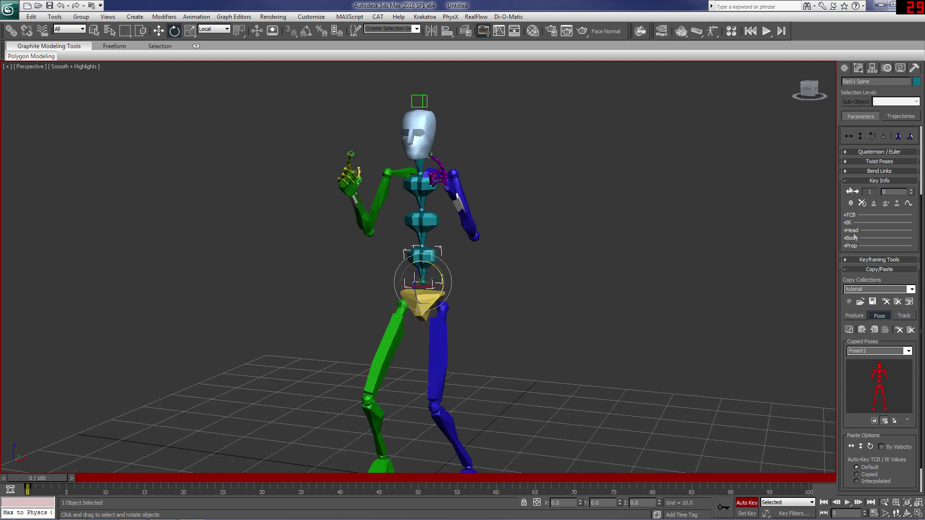
Step: Open and cancel saving of the tutorial copy collection, and load the hand poses.cpy collection instead
{"action": "left_click", "coordinate": [872, 303]}
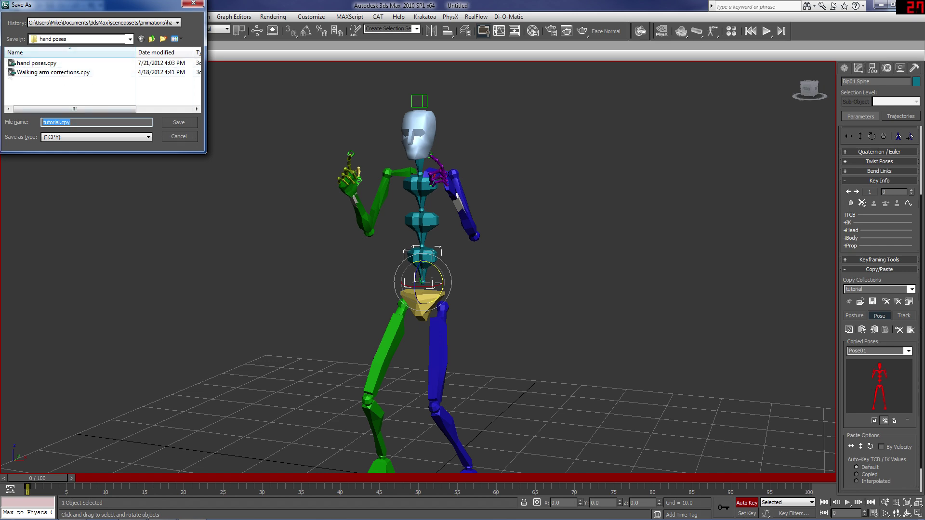
{"action": "left_click", "coordinate": [179, 139]}
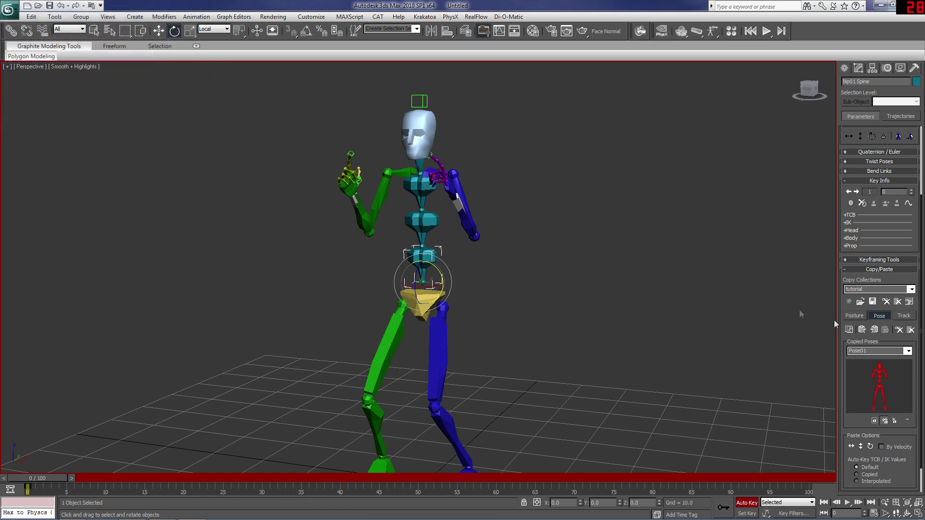
{"action": "left_click", "coordinate": [862, 303]}
{"action": "double_click", "coordinate": [29, 65]}
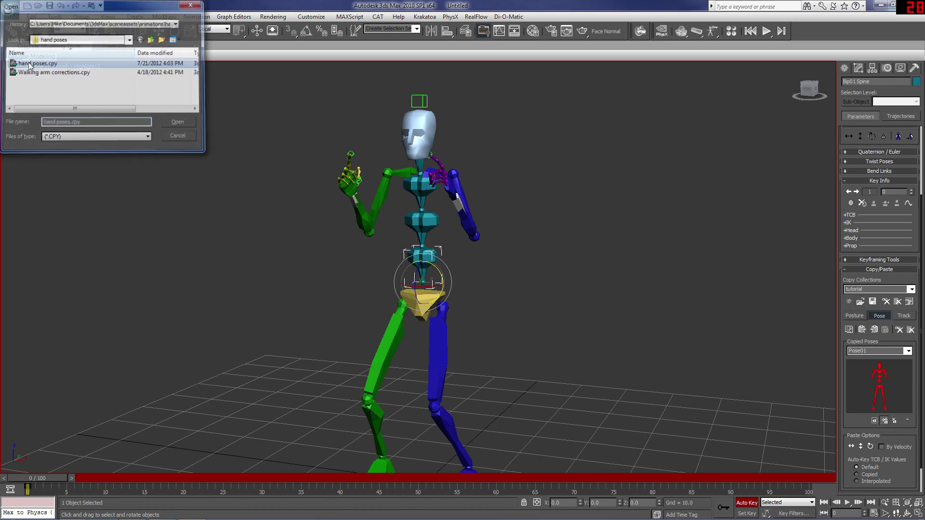
Step: Browse the stored postures in the hand poses collection, previewing Pointin_Index and relaxed hand
{"action": "left_click", "coordinate": [911, 289]}
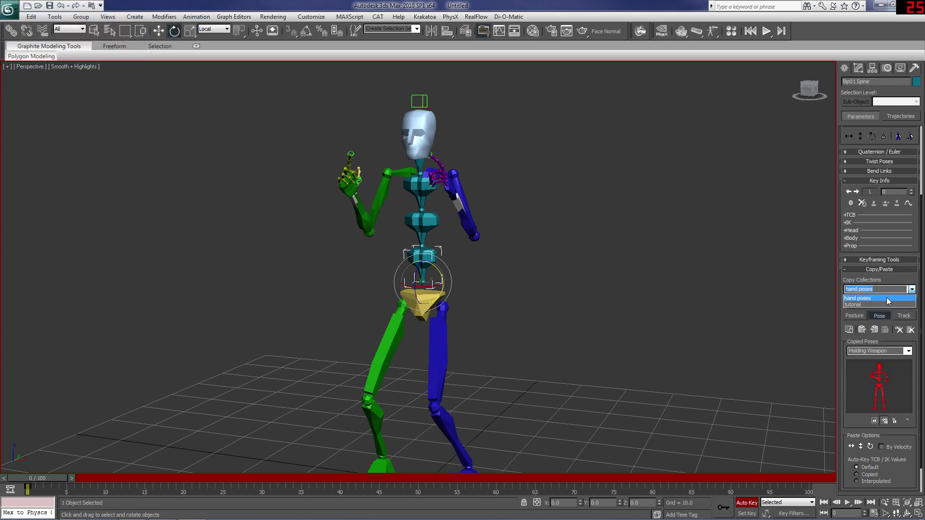
{"action": "left_click", "coordinate": [867, 305]}
{"action": "left_click", "coordinate": [855, 316]}
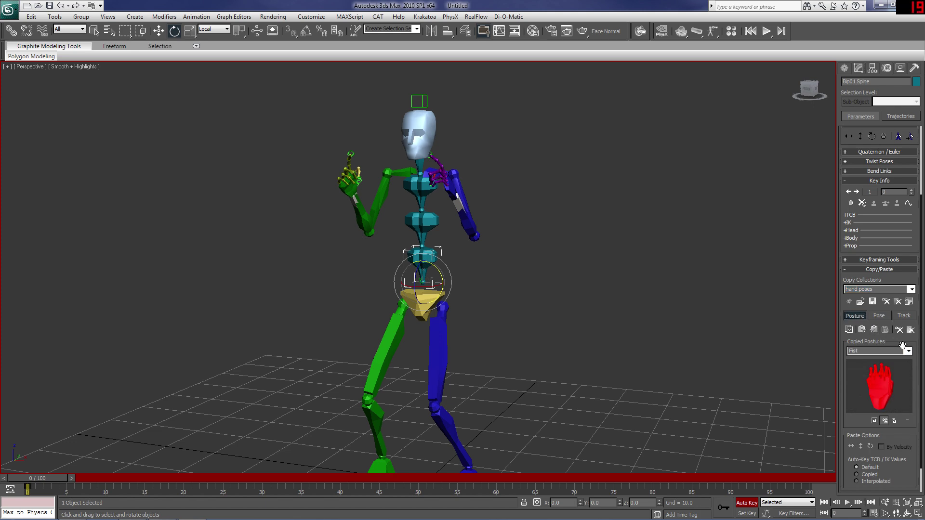
{"action": "left_click", "coordinate": [908, 350]}
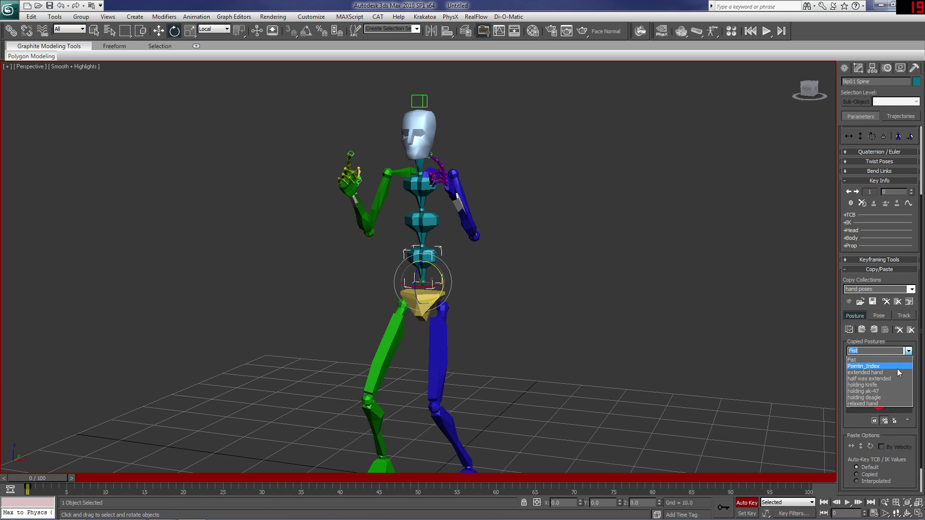
{"action": "left_click", "coordinate": [895, 367]}
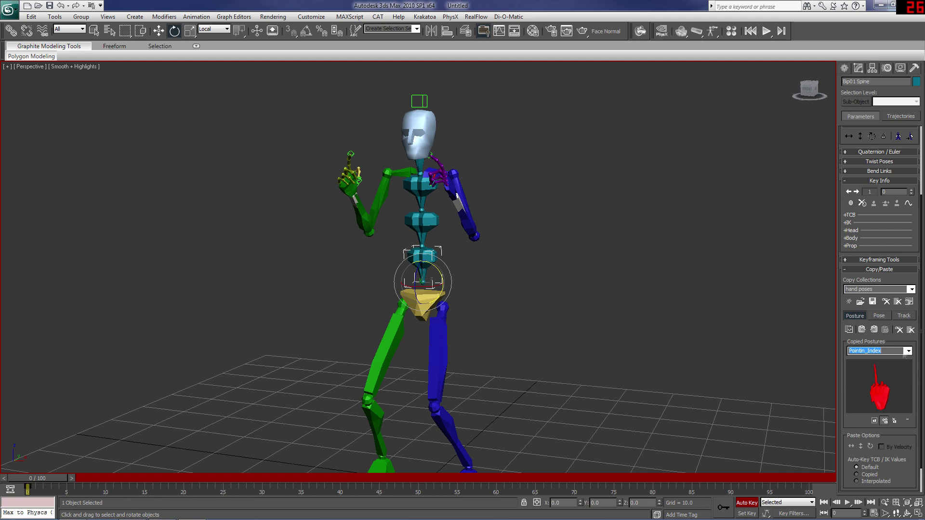
{"action": "left_click", "coordinate": [908, 350]}
{"action": "left_click", "coordinate": [878, 403]}
{"action": "mouse_move", "coordinate": [812, 91]}
{"action": "left_mouse_down"}
{"action": "mouse_move", "coordinate": [830, 94]}
{"action": "mouse_move", "coordinate": [819, 88]}
{"action": "left_mouse_up"}
{"action": "scroll", "coordinate": [701, 172], "scroll_direction": "up", "scroll_amount": 5}
{"action": "middle_click_drag", "start_coordinate": [699, 198], "coordinate": [713, 324]}
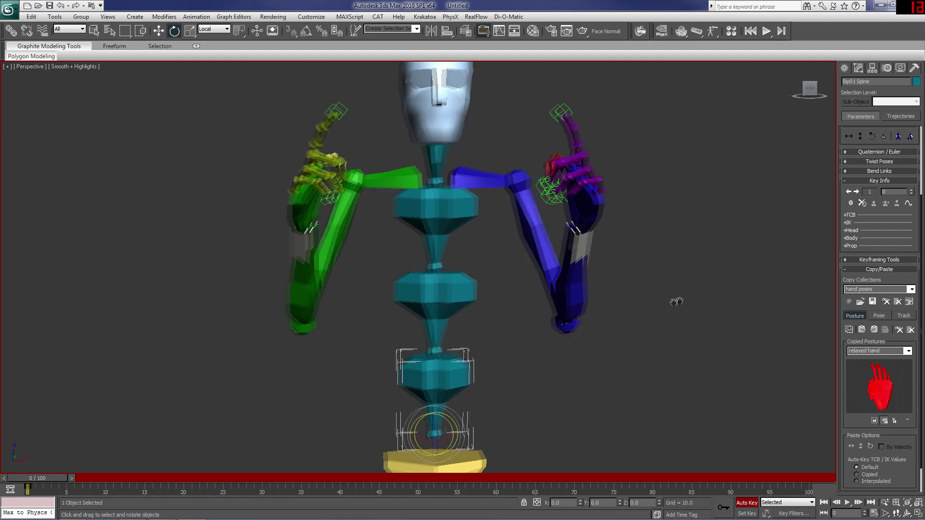
{"action": "middle_click_drag", "start_coordinate": [673, 304], "coordinate": [646, 323]}
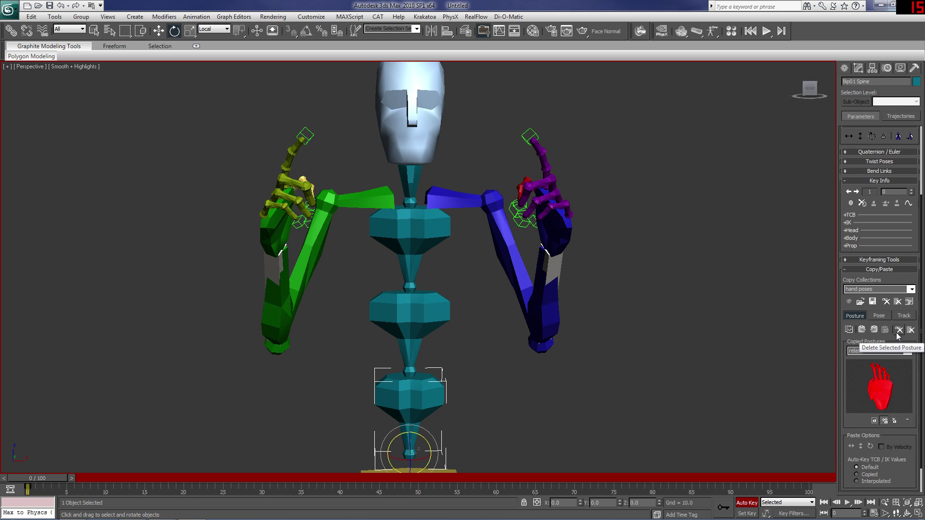
Step: Delete the hand poses collection and rename the copied left arm posture in the tutorial collection as finger point half
{"action": "left_click", "coordinate": [885, 304]}
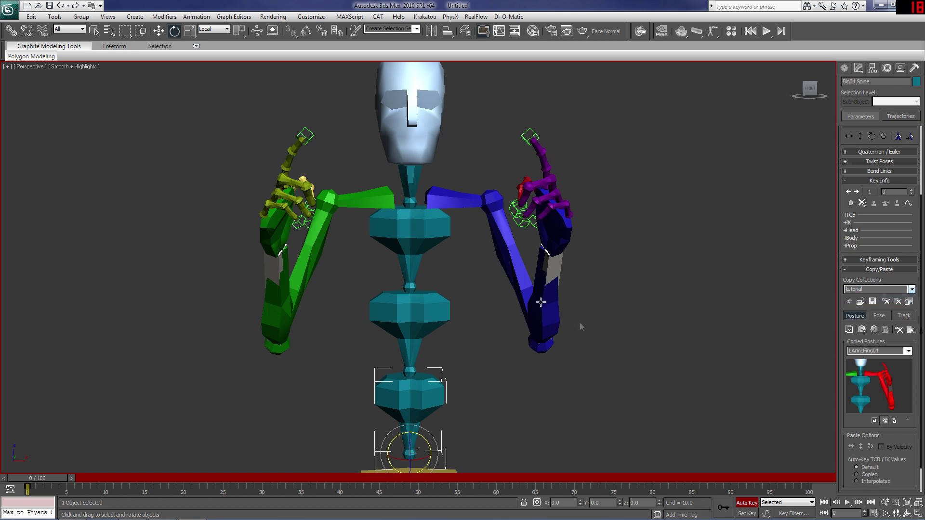
{"action": "middle_click_drag", "start_coordinate": [713, 269], "coordinate": [766, 346]}
{"action": "double_click", "coordinate": [861, 352]}
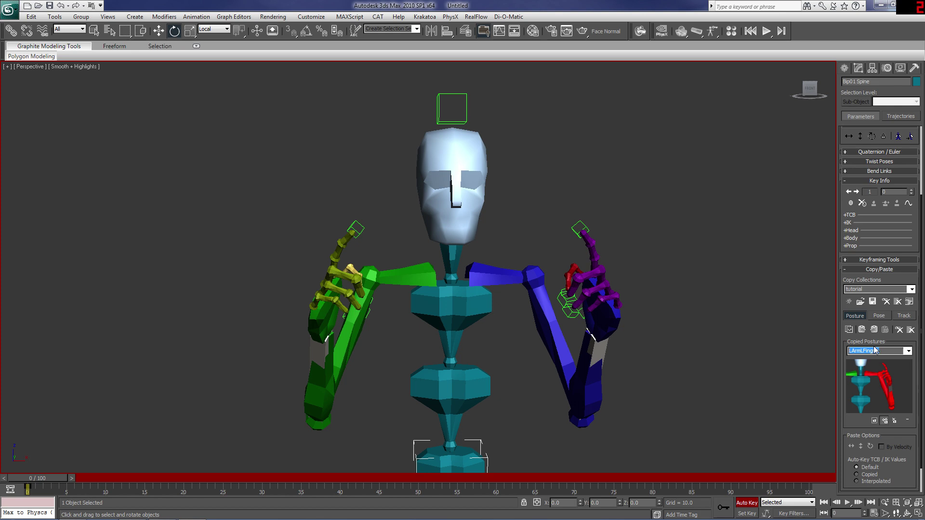
{"action": "type", "text": "finger half"}
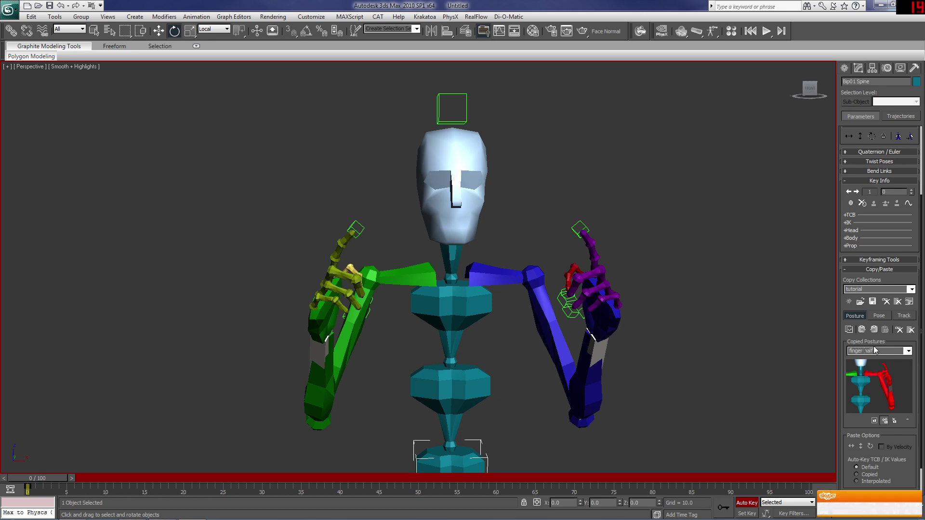
{"action": "type", "text": "point"}
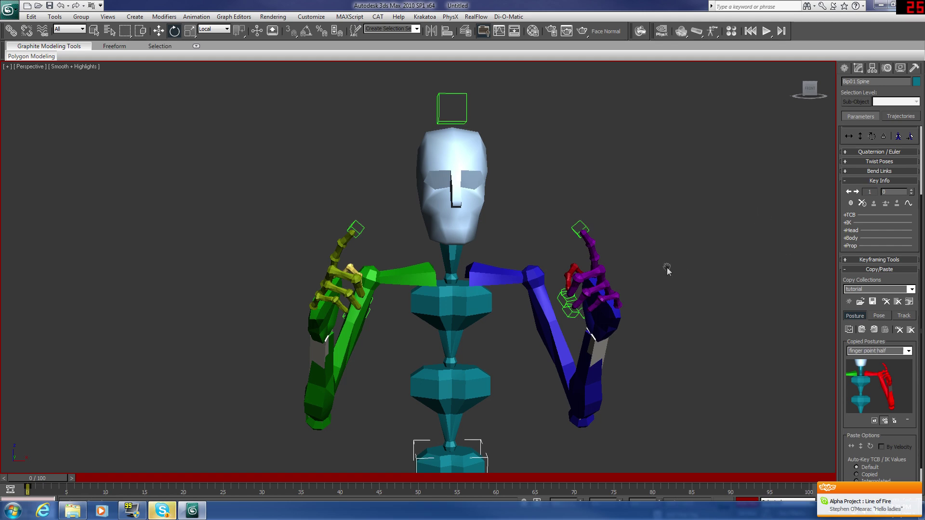
Step: Select the biped's centre of mass and lower the body slightly at frame 10, seen from the front
{"action": "middle_click_drag", "start_coordinate": [667, 269], "coordinate": [645, 223]}
{"action": "left_click", "coordinate": [811, 93]}
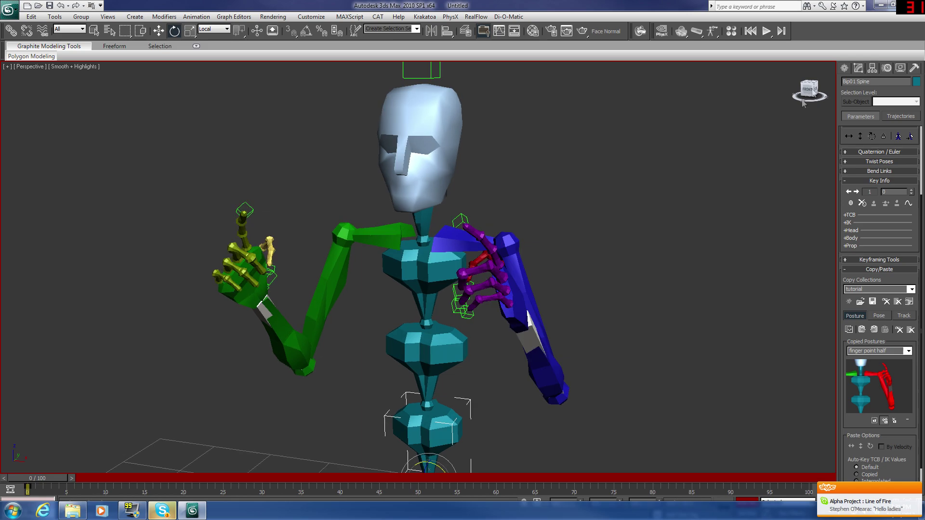
{"action": "left_click_drag", "start_coordinate": [42, 478], "coordinate": [43, 463]}
{"action": "middle_click_drag", "start_coordinate": [620, 329], "coordinate": [640, 261]}
{"action": "scroll", "coordinate": [641, 261], "scroll_direction": "down", "scroll_amount": 3}
{"action": "scroll", "coordinate": [640, 261], "scroll_direction": "down", "scroll_amount": 3}
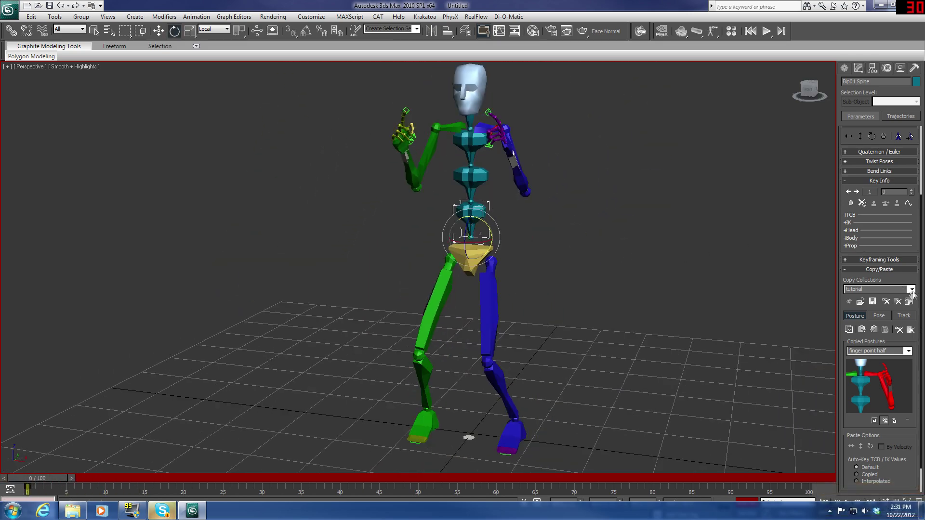
{"action": "left_click", "coordinate": [848, 137]}
{"action": "middle_click_drag", "start_coordinate": [623, 244], "coordinate": [603, 270]}
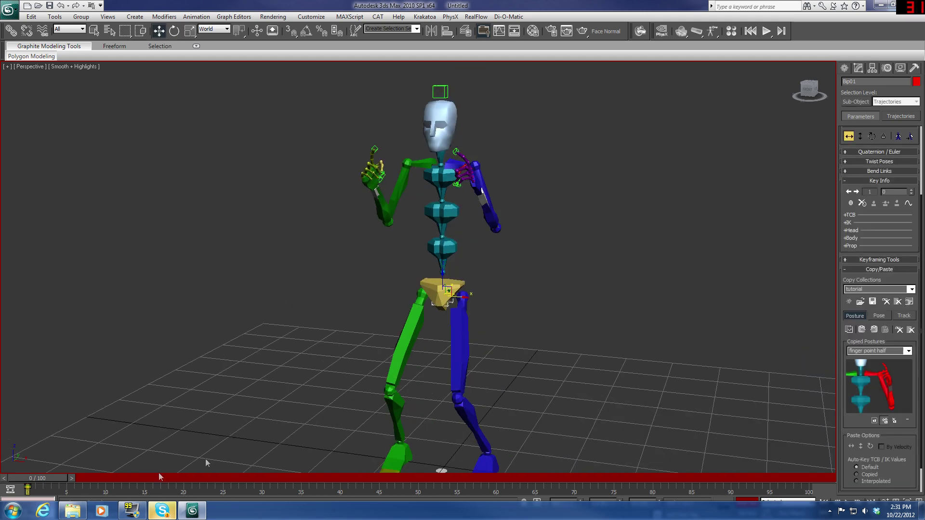
{"action": "left_click_drag", "start_coordinate": [35, 479], "coordinate": [111, 478]}
{"action": "middle_click_drag", "start_coordinate": [534, 295], "coordinate": [573, 209]}
{"action": "left_click", "coordinate": [814, 87]}
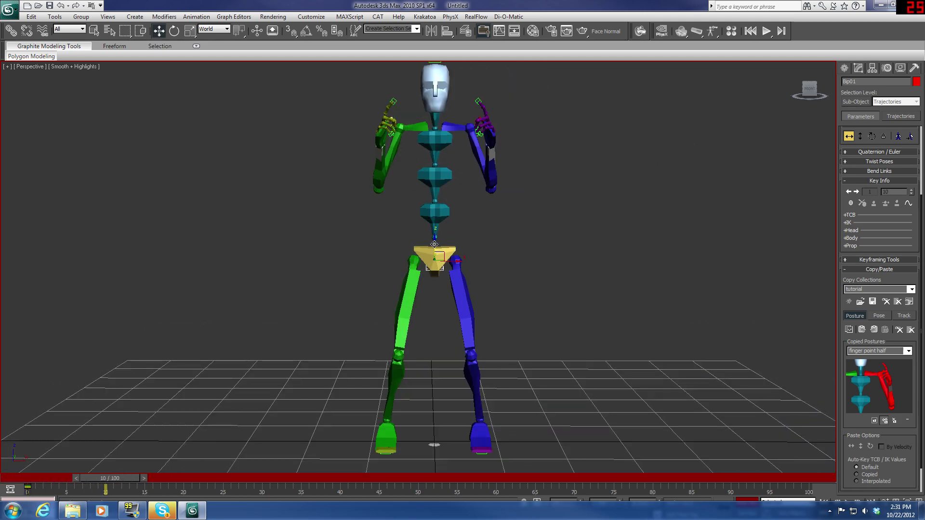
{"action": "left_click_drag", "start_coordinate": [434, 245], "coordinate": [454, 283]}
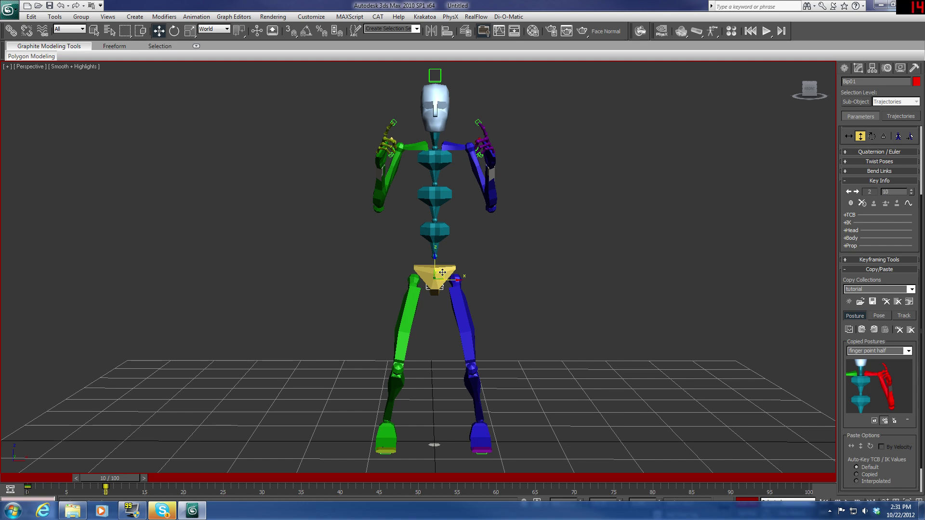
Step: Rotate the pelvis slightly sideways at frame 10
{"action": "left_click", "coordinate": [442, 273]}
{"action": "right_click", "coordinate": [442, 272]}
{"action": "left_click", "coordinate": [448, 291]}
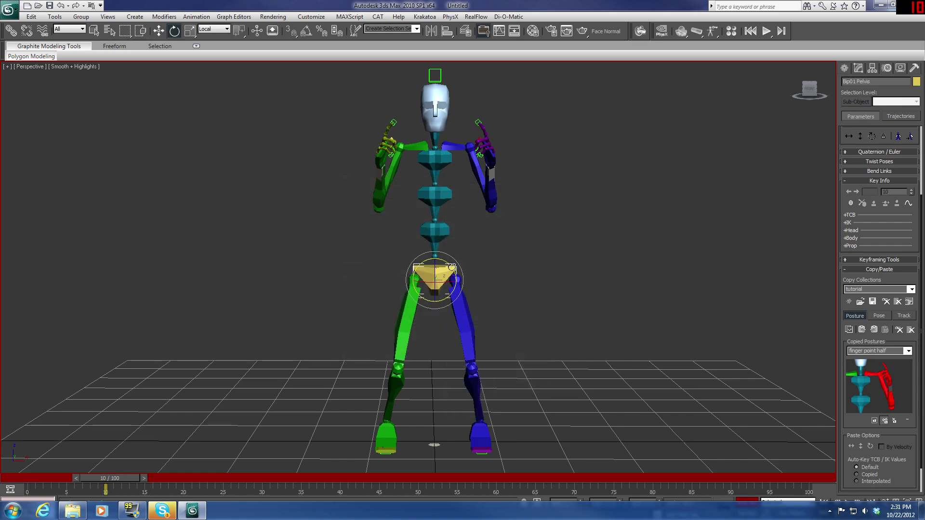
{"action": "left_click_drag", "start_coordinate": [451, 261], "coordinate": [454, 263]}
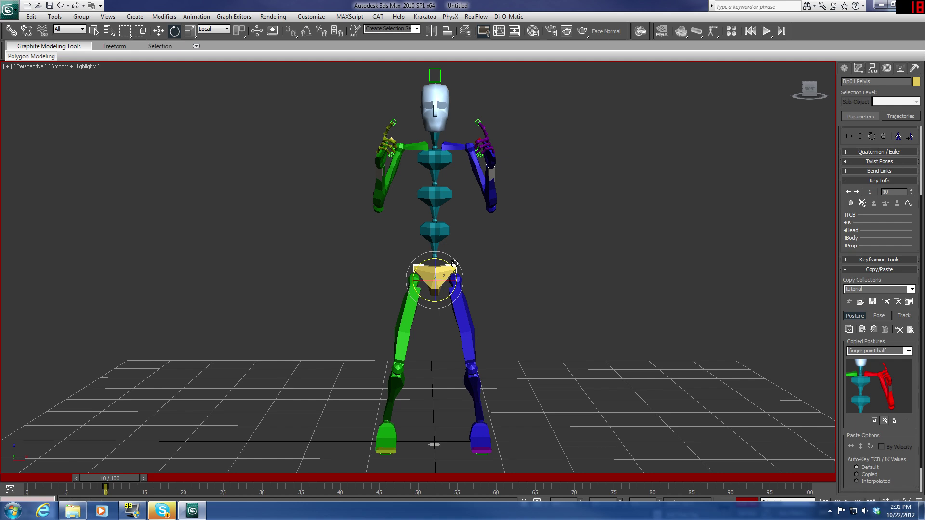
Step: Rotate the three spine segments Spine, Spine1 and Spine2 slightly one after another at frame 10
{"action": "left_click", "coordinate": [429, 232]}
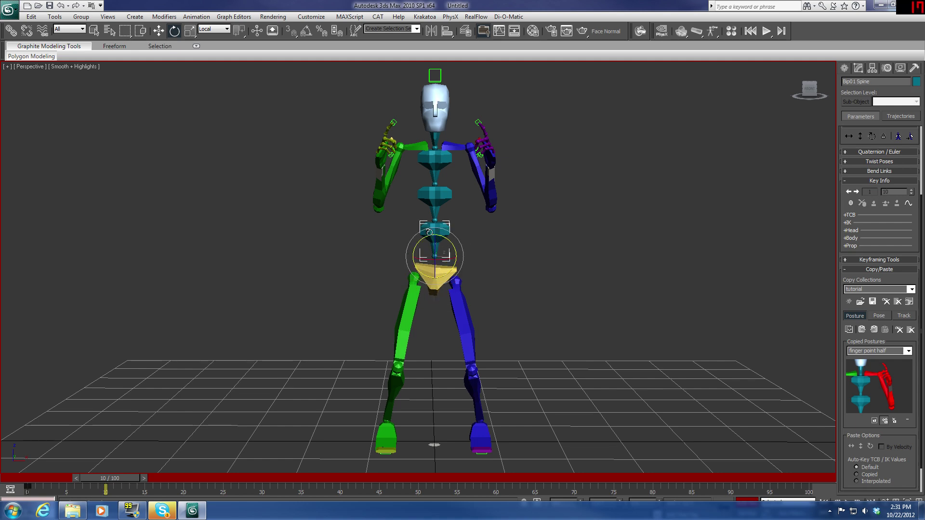
{"action": "left_click_drag", "start_coordinate": [445, 237], "coordinate": [447, 238]}
{"action": "left_click", "coordinate": [440, 207]}
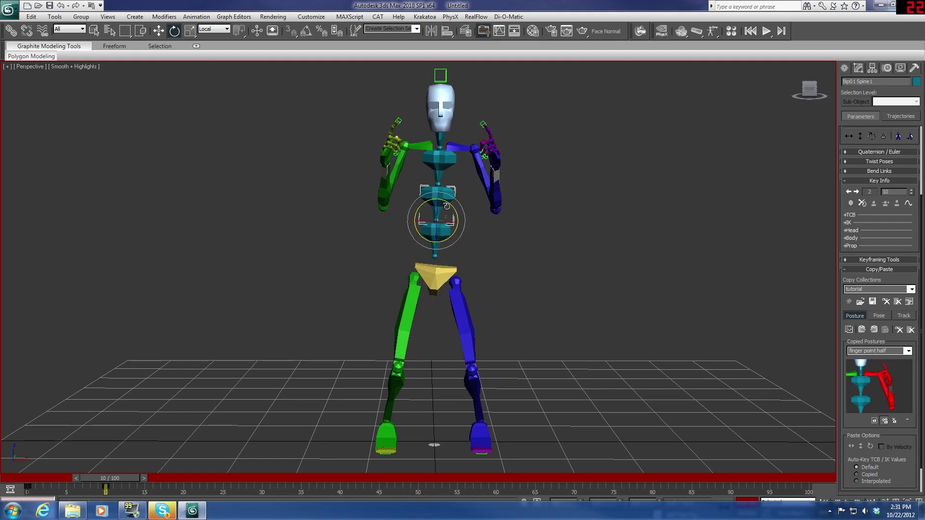
{"action": "left_click_drag", "start_coordinate": [450, 206], "coordinate": [451, 206]}
{"action": "left_click", "coordinate": [440, 169]}
{"action": "left_click_drag", "start_coordinate": [449, 166], "coordinate": [451, 167]}
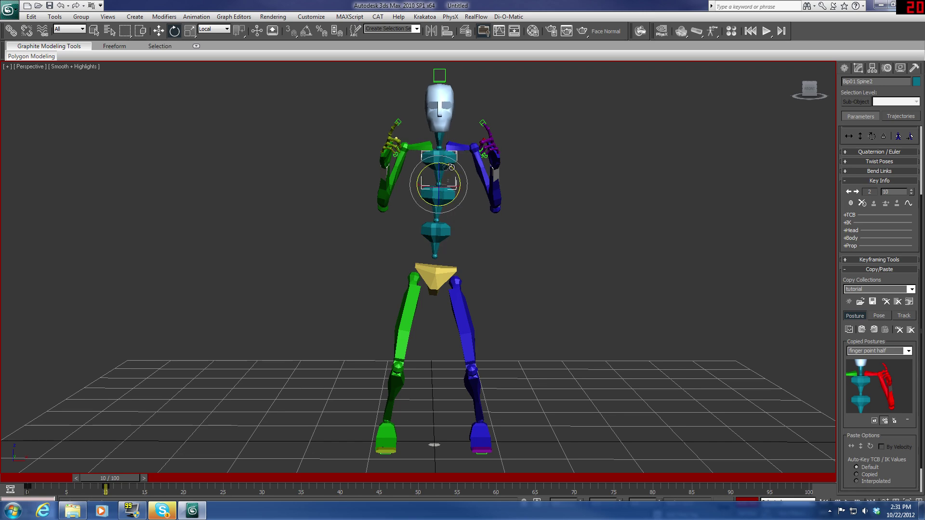
Step: Move the right hand up above head height and outward from the body at frame 10
{"action": "left_click", "coordinate": [386, 157]}
{"action": "right_click", "coordinate": [386, 157]}
{"action": "left_click", "coordinate": [399, 165]}
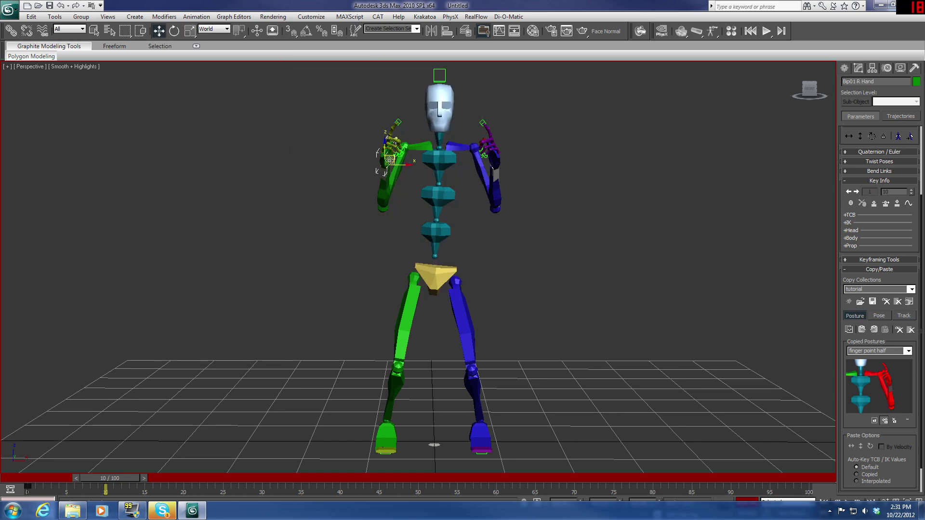
{"action": "left_click_drag", "start_coordinate": [386, 158], "coordinate": [384, 73]}
{"action": "middle_click_drag", "start_coordinate": [413, 128], "coordinate": [374, 207]}
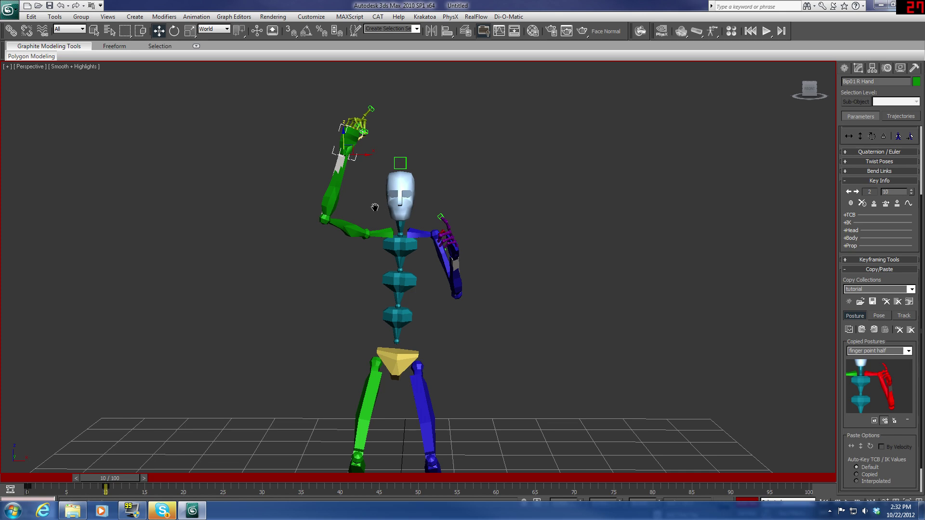
{"action": "left_click_drag", "start_coordinate": [366, 154], "coordinate": [286, 128]}
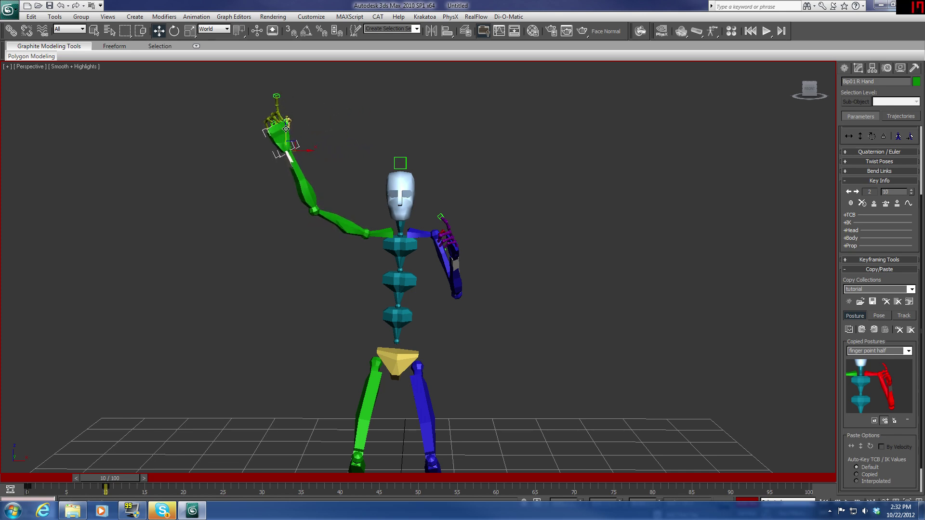
Step: Turn the head slightly toward the raised right hand at frame 10
{"action": "left_click", "coordinate": [393, 198]}
{"action": "right_click", "coordinate": [398, 200]}
{"action": "left_click", "coordinate": [410, 219]}
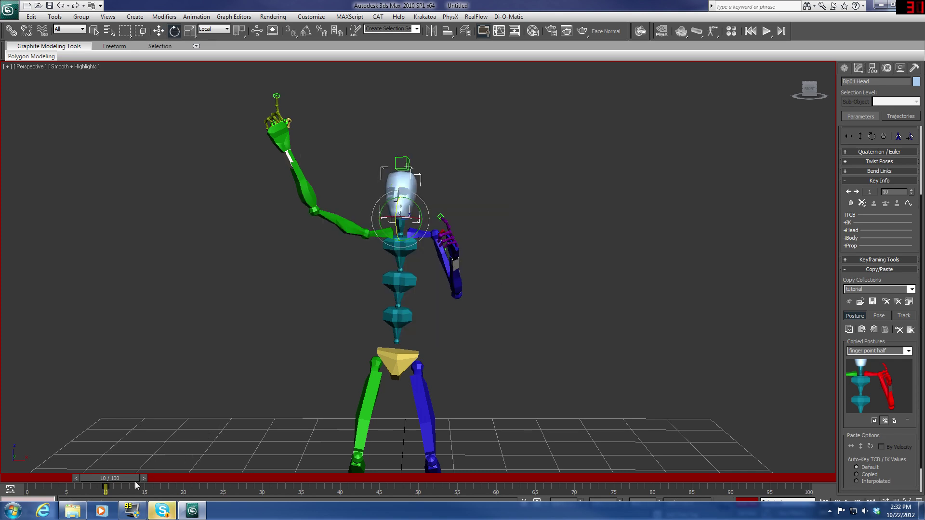
Step: Return to frame 0 and examine the biped's starting pose from the side and the front
{"action": "left_click_drag", "start_coordinate": [132, 479], "coordinate": [37, 480]}
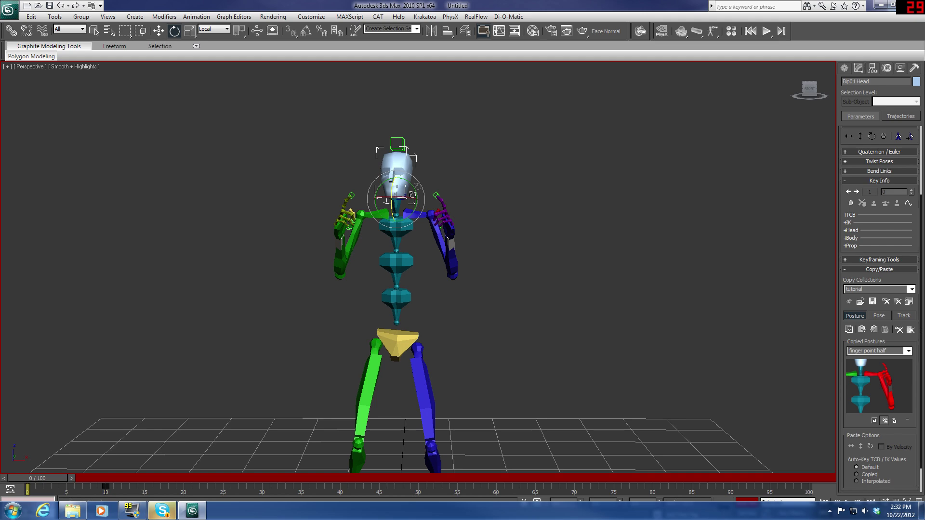
{"action": "middle_click_drag", "start_coordinate": [410, 193], "coordinate": [433, 152]}
{"action": "left_click_drag", "start_coordinate": [809, 92], "coordinate": [832, 101]}
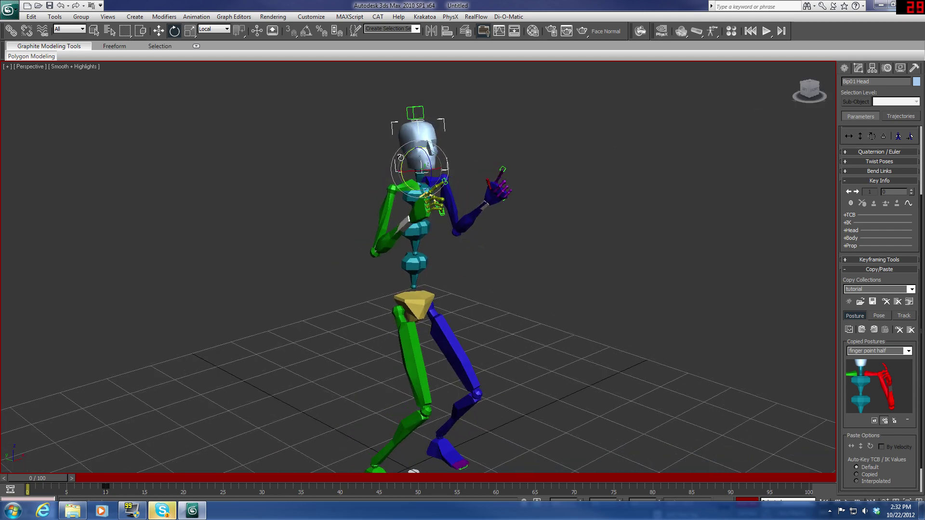
{"action": "left_click", "coordinate": [820, 92]}
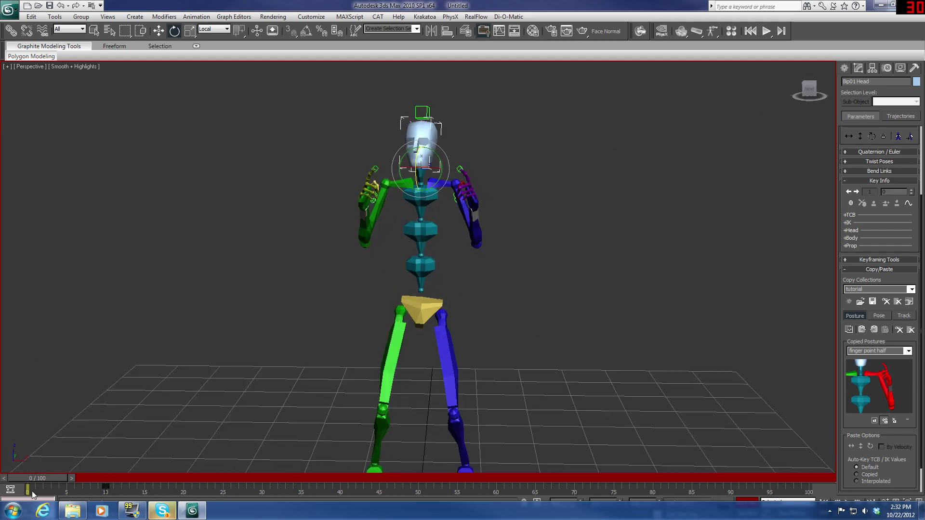
Step: Review the movement between frame 0 and frame 10, checking the spine and head, and return to frame 0
{"action": "left_click_drag", "start_coordinate": [40, 480], "coordinate": [103, 429]}
{"action": "key", "text": "e"}
{"action": "left_click", "coordinate": [423, 278]}
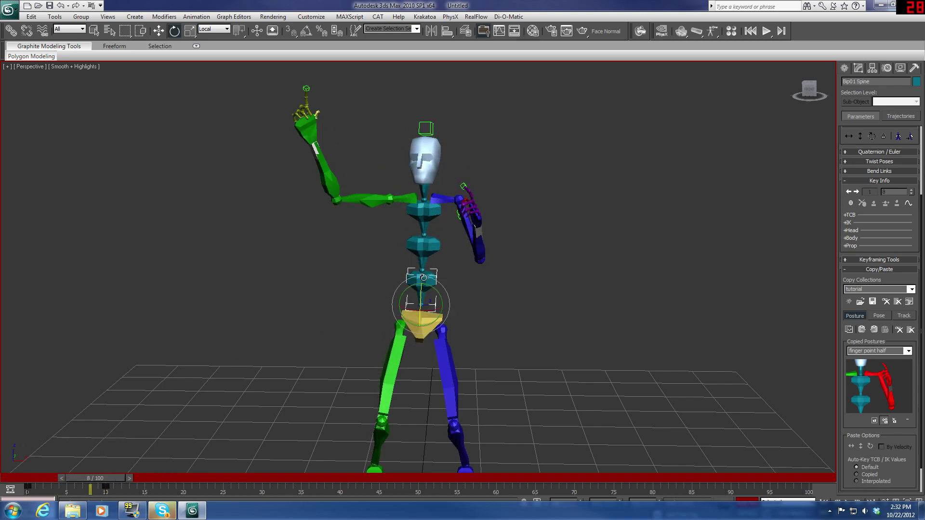
{"action": "left_click", "coordinate": [434, 171]}
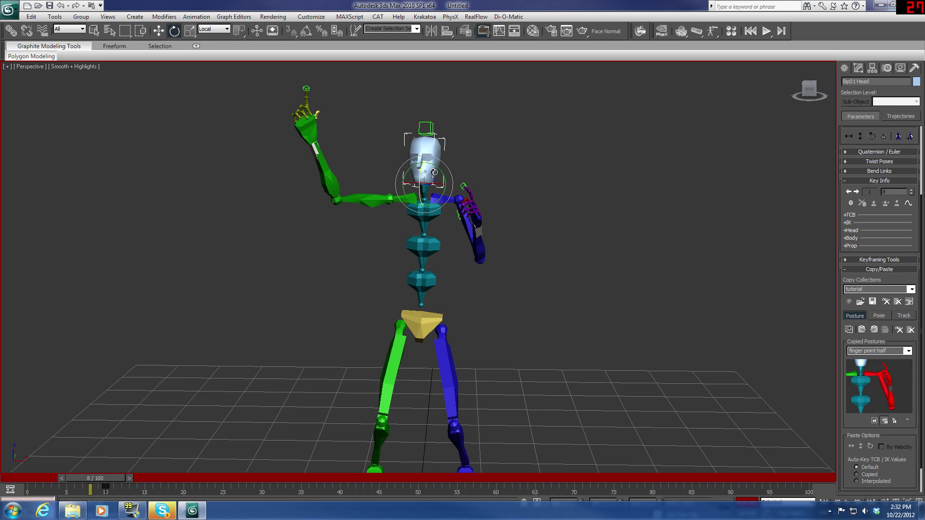
{"action": "left_click_drag", "start_coordinate": [130, 479], "coordinate": [32, 478]}
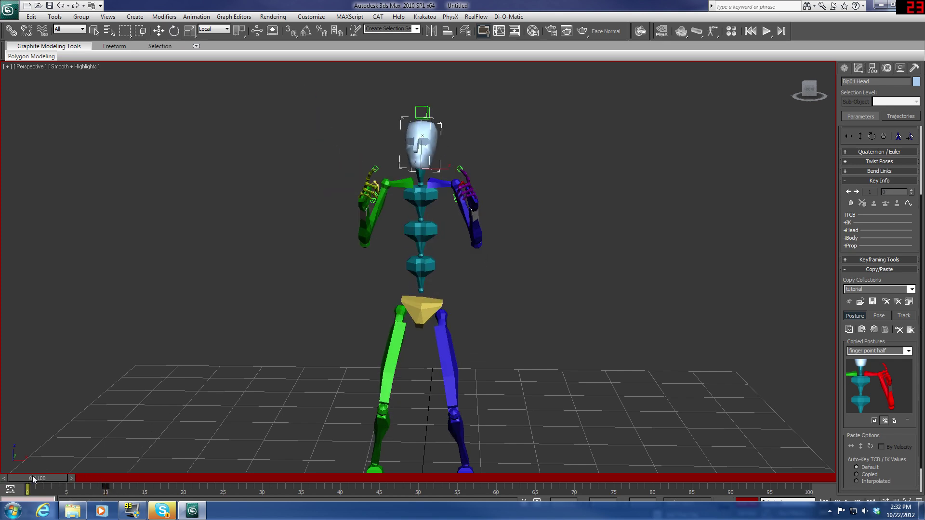
{"action": "key", "text": "e"}
{"action": "left_click_drag", "start_coordinate": [49, 479], "coordinate": [23, 437]}
Step: Rotate the pelvis slightly at frame 0 and paste the copied pose Pose01 onto the biped
{"action": "middle_click_drag", "start_coordinate": [364, 394], "coordinate": [378, 351]}
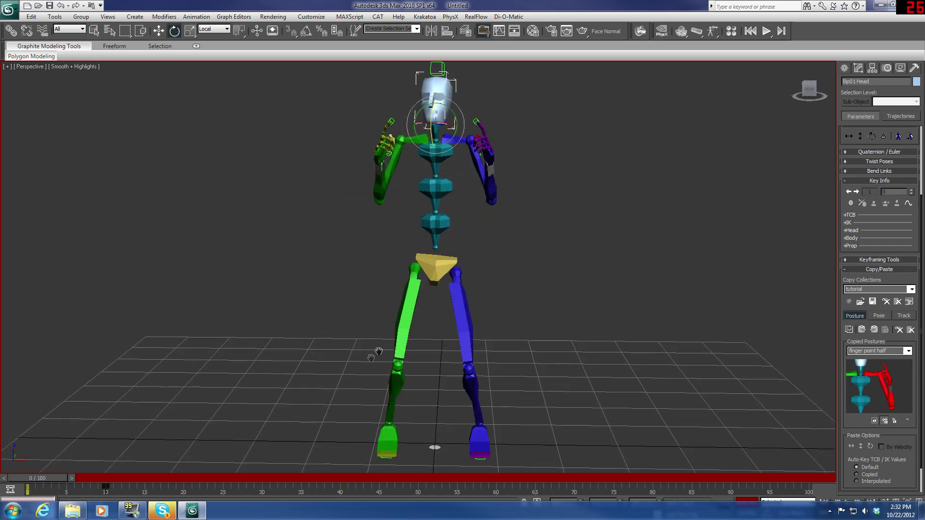
{"action": "left_click", "coordinate": [435, 272]}
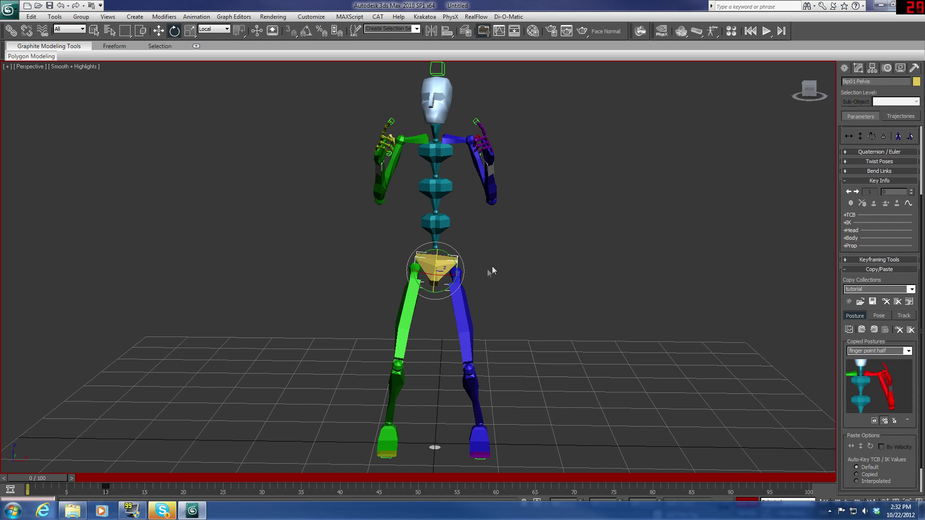
{"action": "mouse_move", "coordinate": [66, 484]}
{"action": "left_mouse_down"}
{"action": "mouse_move", "coordinate": [131, 476]}
{"action": "mouse_move", "coordinate": [33, 470]}
{"action": "mouse_move", "coordinate": [117, 464]}
{"action": "mouse_move", "coordinate": [63, 479]}
{"action": "left_mouse_up"}
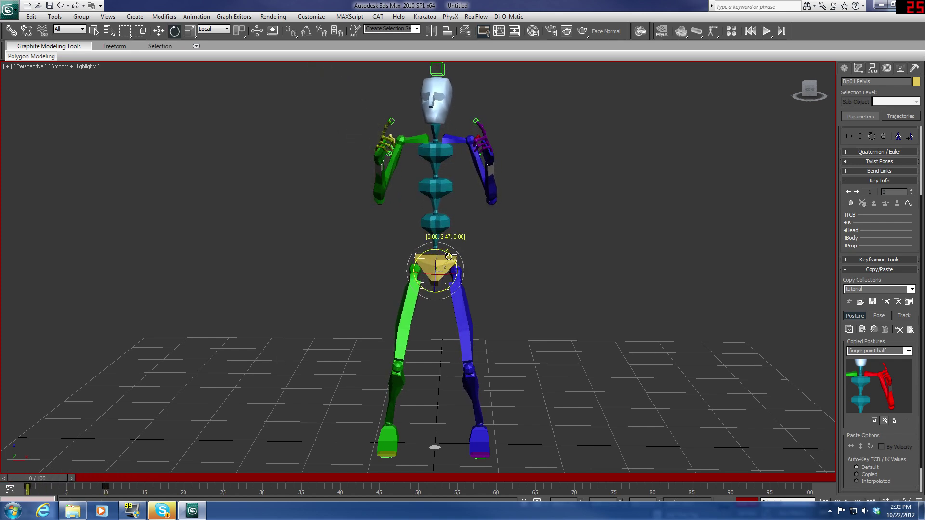
{"action": "left_click_drag", "start_coordinate": [446, 275], "coordinate": [442, 276]}
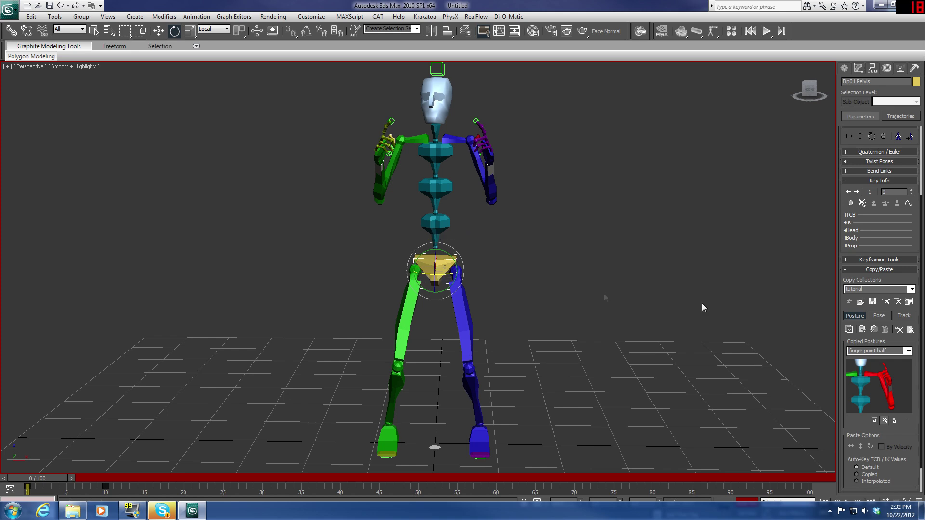
{"action": "left_click", "coordinate": [879, 316]}
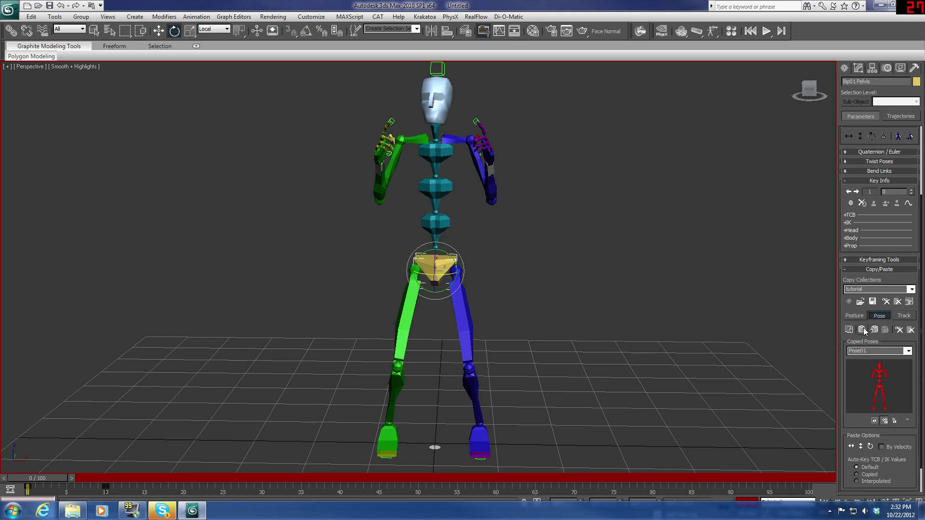
{"action": "left_click", "coordinate": [863, 330]}
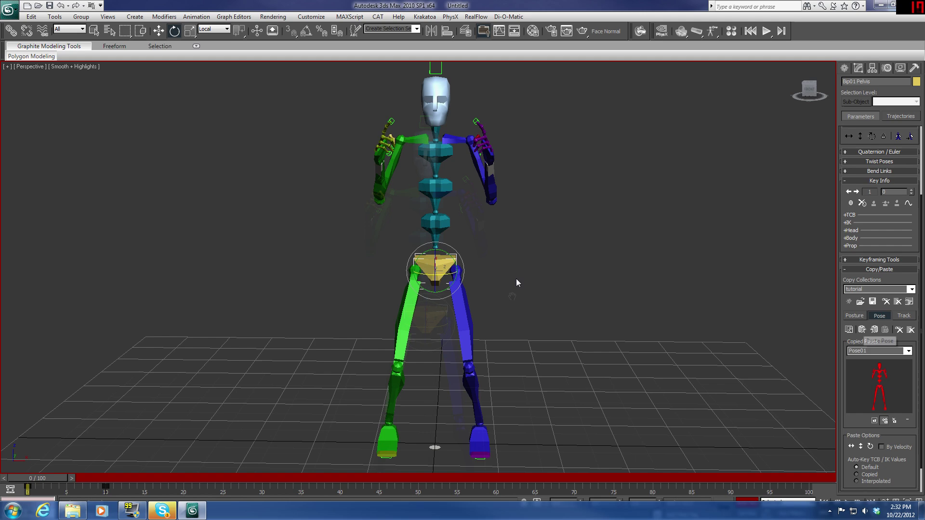
Step: Check the foot movement up to frame 10, and set sliding keys on the right and left feet at frame 0
{"action": "middle_click_drag", "start_coordinate": [516, 280], "coordinate": [504, 321]}
{"action": "left_click_drag", "start_coordinate": [28, 482], "coordinate": [106, 478]}
{"action": "key", "text": "e"}
{"action": "middle_click_drag", "start_coordinate": [323, 384], "coordinate": [317, 365]}
{"action": "mouse_move", "coordinate": [120, 478]}
{"action": "left_mouse_down"}
{"action": "mouse_move", "coordinate": [42, 470]}
{"action": "mouse_move", "coordinate": [129, 464]}
{"action": "mouse_move", "coordinate": [59, 464]}
{"action": "mouse_move", "coordinate": [110, 464]}
{"action": "left_mouse_up"}
{"action": "middle_click_drag", "start_coordinate": [339, 433], "coordinate": [351, 383]}
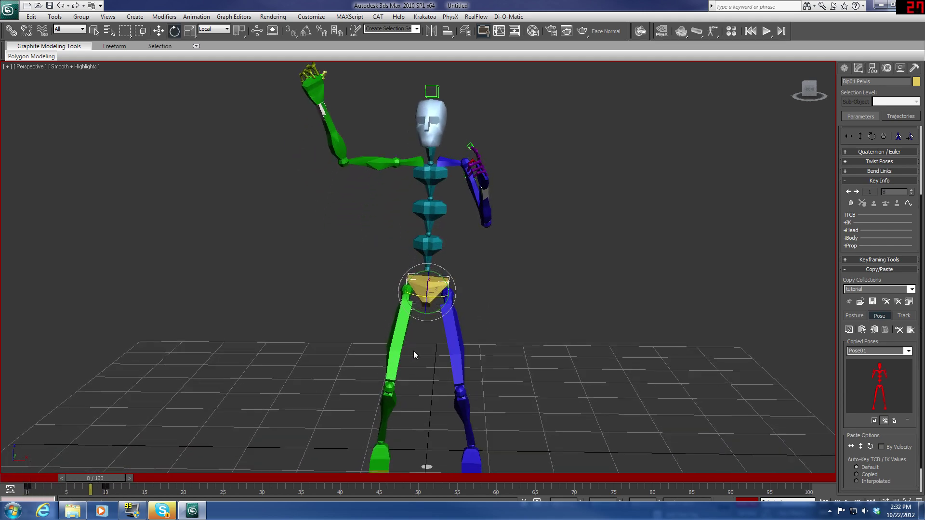
{"action": "left_click", "coordinate": [389, 354]}
{"action": "middle_click_drag", "start_coordinate": [392, 425], "coordinate": [398, 375]}
{"action": "left_click", "coordinate": [378, 405]}
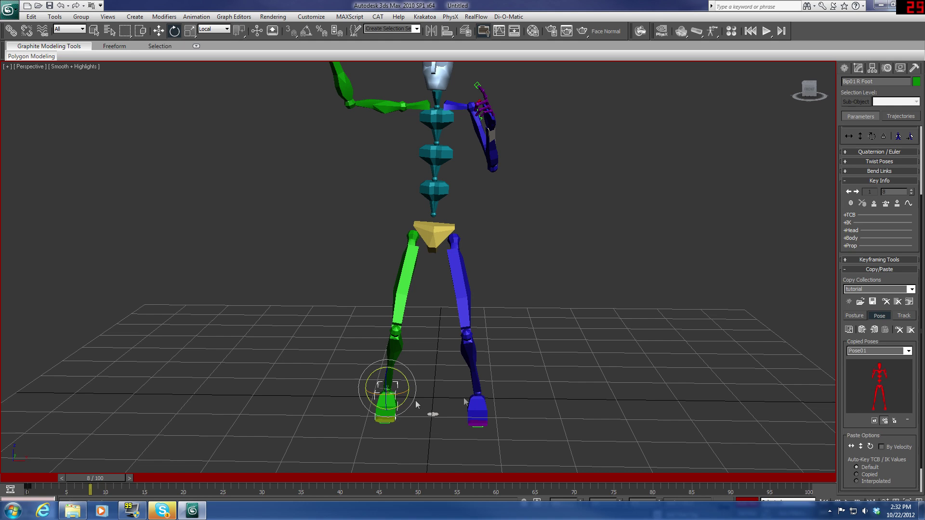
{"action": "left_click_drag", "start_coordinate": [106, 478], "coordinate": [32, 478]}
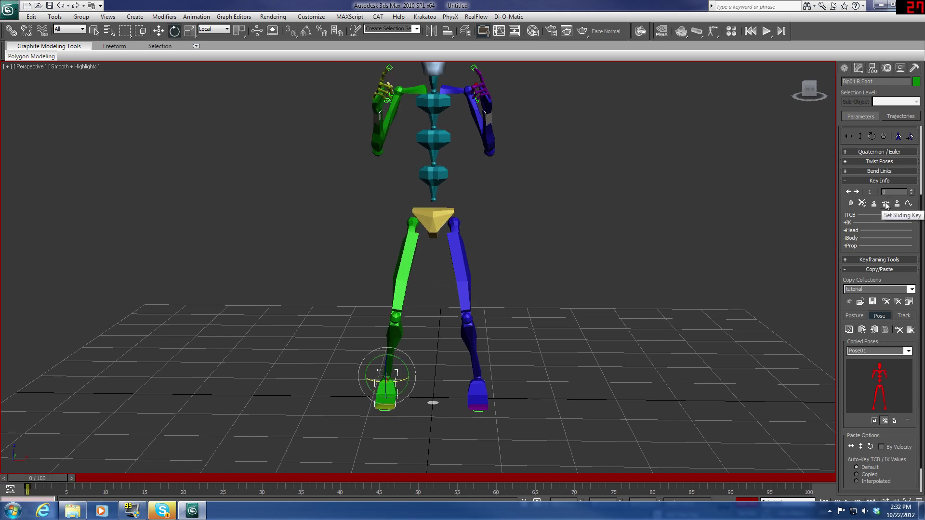
{"action": "mouse_move", "coordinate": [52, 479]}
{"action": "left_mouse_down"}
{"action": "mouse_move", "coordinate": [156, 479]}
{"action": "mouse_move", "coordinate": [41, 479]}
{"action": "left_mouse_up"}
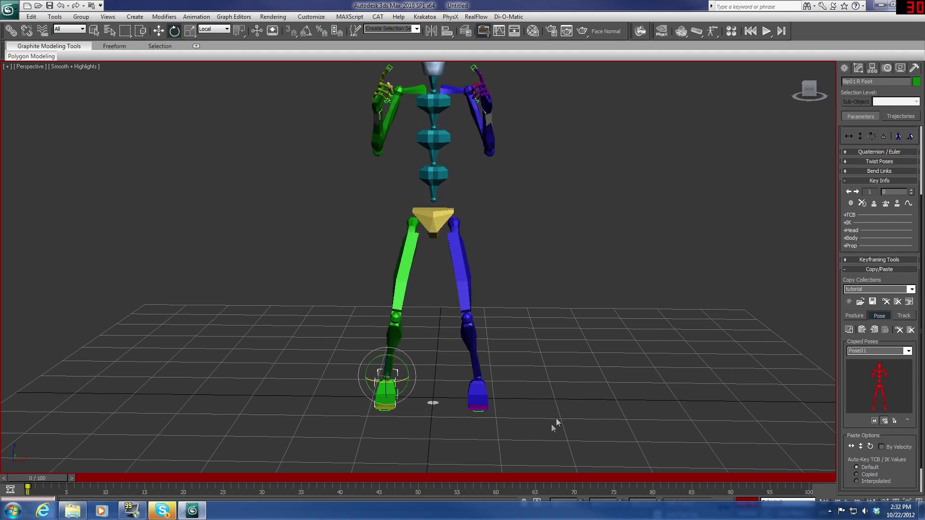
{"action": "left_click", "coordinate": [487, 401]}
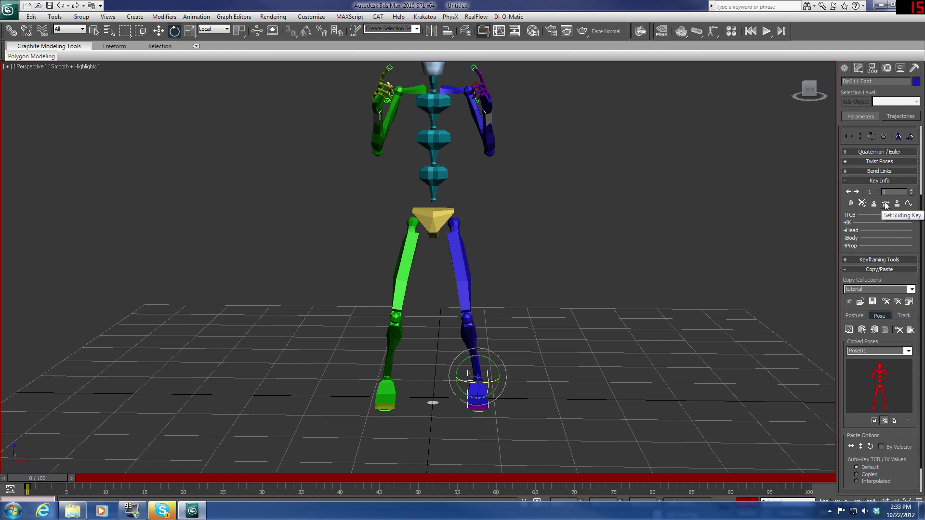
Step: Rotate the left forearm and left upper arm at frame 10 so the arm hangs down beside the body
{"action": "left_click_drag", "start_coordinate": [33, 478], "coordinate": [111, 444]}
{"action": "key", "text": "e"}
{"action": "middle_click_drag", "start_coordinate": [435, 258], "coordinate": [427, 306]}
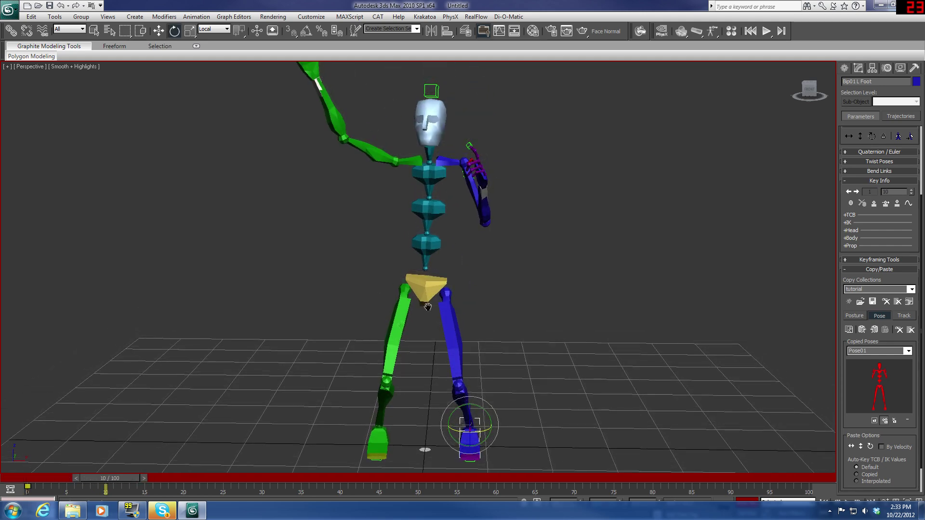
{"action": "left_click", "coordinate": [488, 208]}
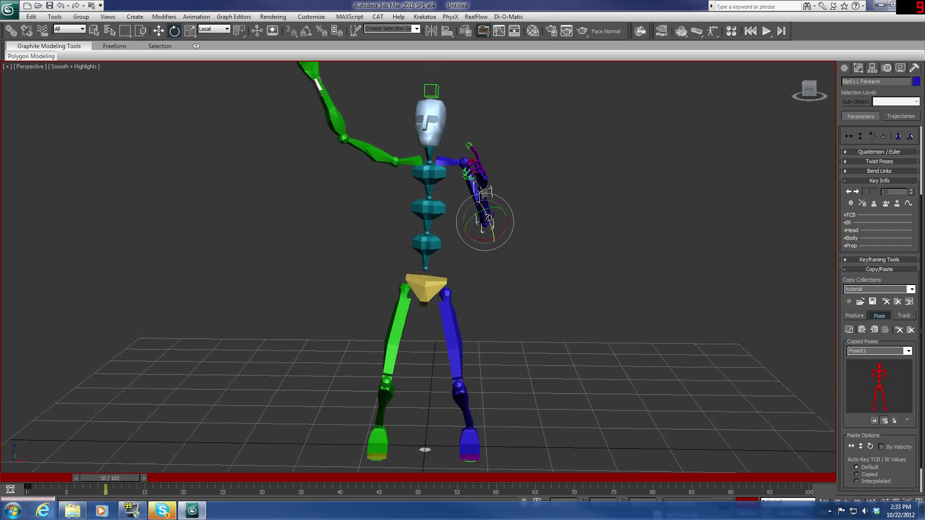
{"action": "mouse_move", "coordinate": [495, 231]}
{"action": "left_mouse_down"}
{"action": "mouse_move", "coordinate": [504, 264]}
{"action": "mouse_move", "coordinate": [493, 239]}
{"action": "left_mouse_up"}
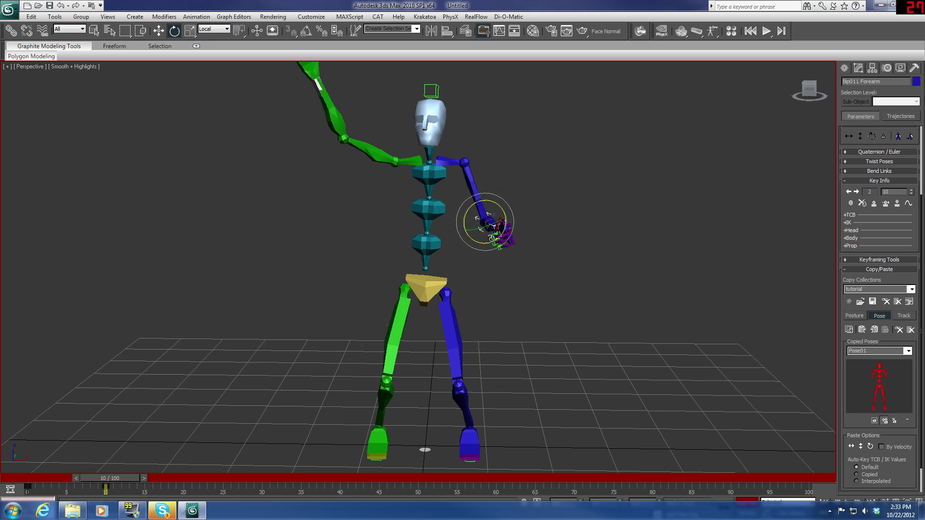
{"action": "left_click", "coordinate": [468, 177]}
{"action": "left_click_drag", "start_coordinate": [468, 177], "coordinate": [469, 190]}
Step: Copy the biped's whole pointing pose at frame 25 and paste it opposite on the same frame
{"action": "left_click_drag", "start_coordinate": [117, 476], "coordinate": [31, 450]}
{"action": "middle_click_drag", "start_coordinate": [485, 253], "coordinate": [467, 332]}
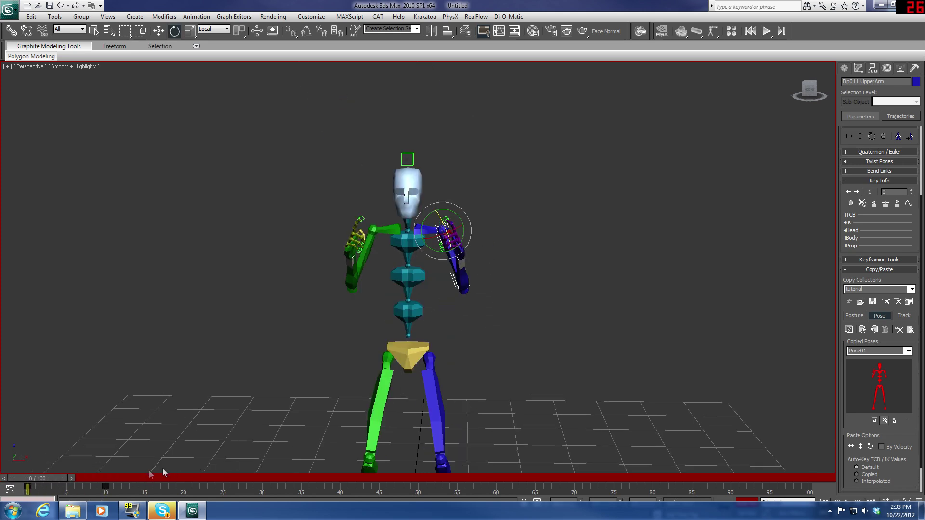
{"action": "left_click_drag", "start_coordinate": [39, 479], "coordinate": [126, 480]}
{"action": "middle_click_drag", "start_coordinate": [385, 415], "coordinate": [405, 381]}
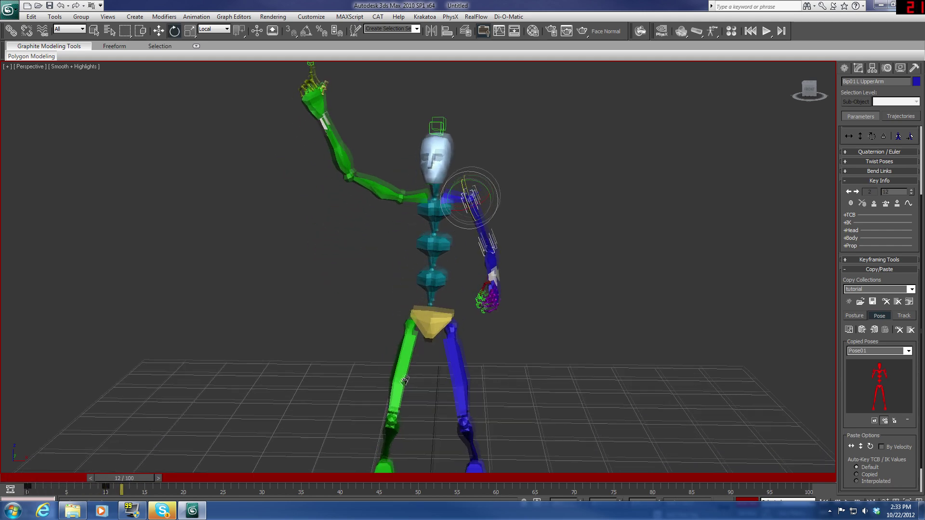
{"action": "left_click_drag", "start_coordinate": [147, 480], "coordinate": [74, 481]}
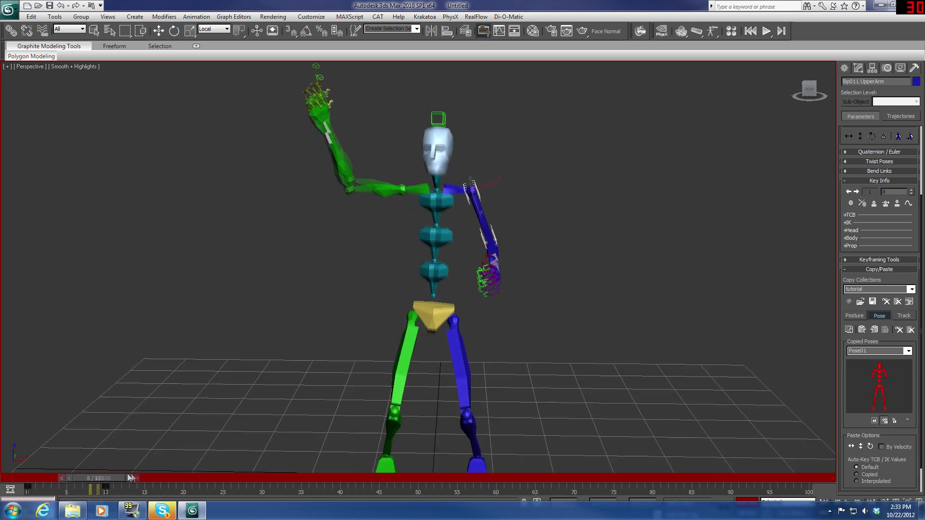
{"action": "left_click_drag", "start_coordinate": [130, 478], "coordinate": [251, 435]}
{"action": "key", "text": "e"}
{"action": "middle_click_drag", "start_coordinate": [500, 363], "coordinate": [521, 320]}
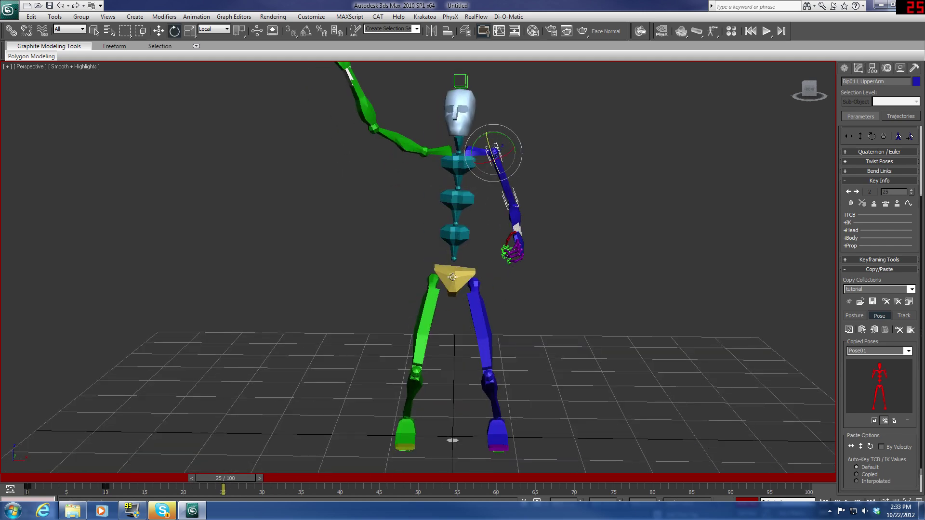
{"action": "left_click", "coordinate": [452, 277]}
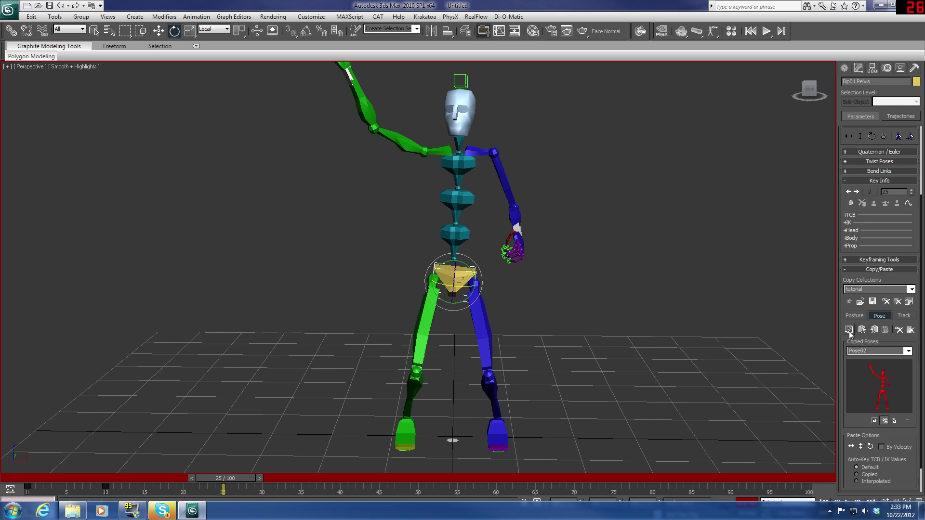
{"action": "left_click", "coordinate": [876, 329]}
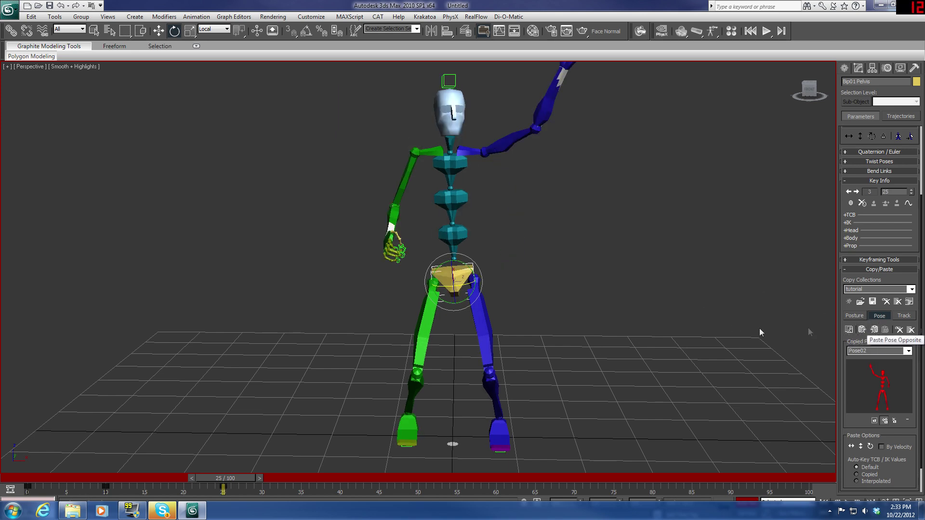
{"action": "middle_click_drag", "start_coordinate": [759, 328], "coordinate": [645, 332]}
Step: Duplicate the left arm's frame 10 key at frame 15 and go to frame 25
{"action": "left_click_drag", "start_coordinate": [242, 478], "coordinate": [131, 435]}
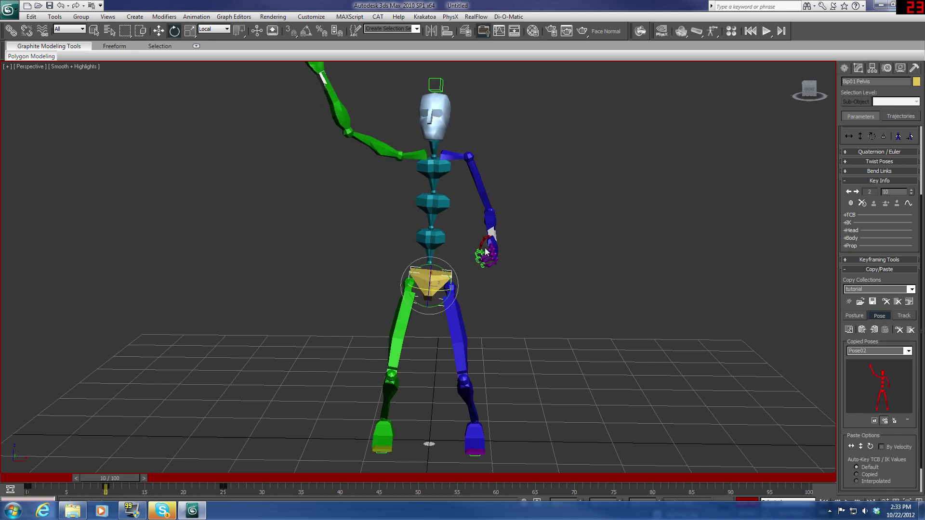
{"action": "left_click", "coordinate": [491, 214]}
{"action": "mouse_move", "coordinate": [115, 477]}
{"action": "left_mouse_down"}
{"action": "mouse_move", "coordinate": [145, 477]}
{"action": "mouse_move", "coordinate": [107, 485]}
{"action": "left_mouse_up"}
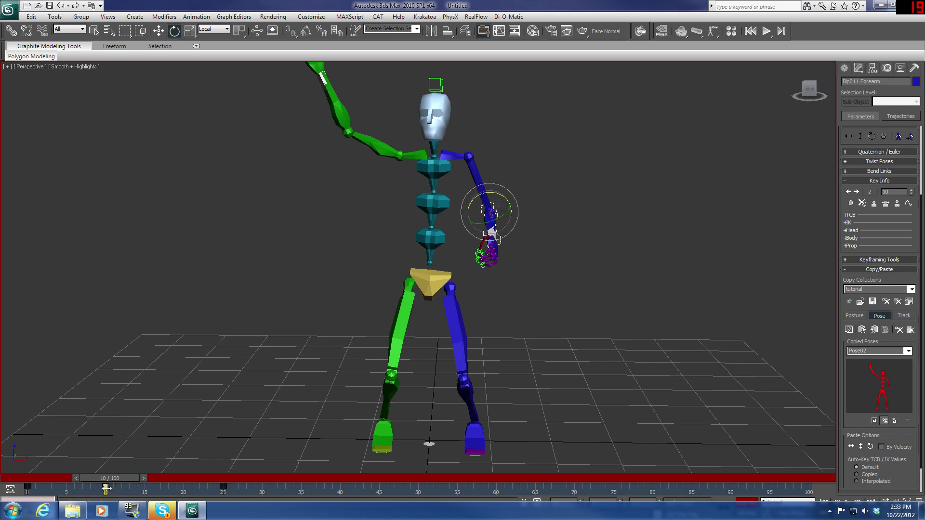
{"action": "left_click_drag", "start_coordinate": [107, 485], "coordinate": [239, 478]}
Step: Set planted keys on the right and left feet at frame 25
{"action": "left_click", "coordinate": [386, 430]}
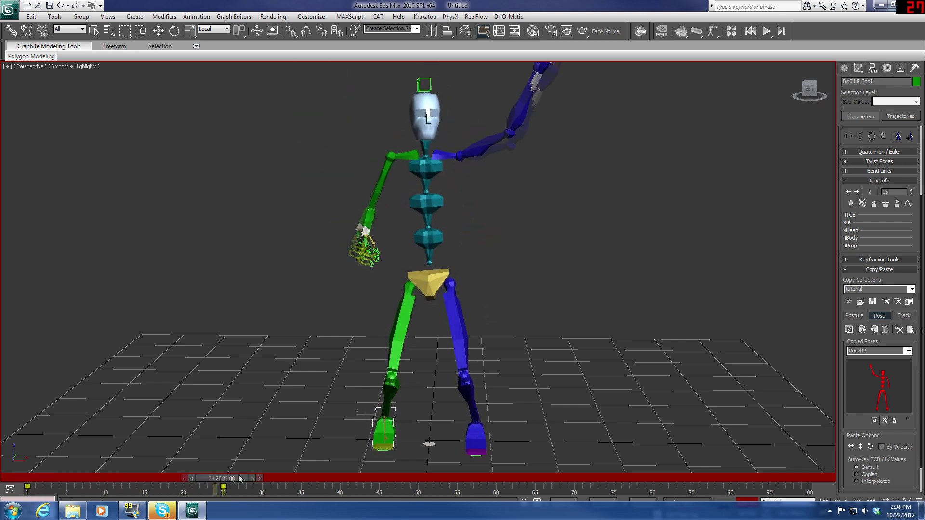
{"action": "key", "text": "e"}
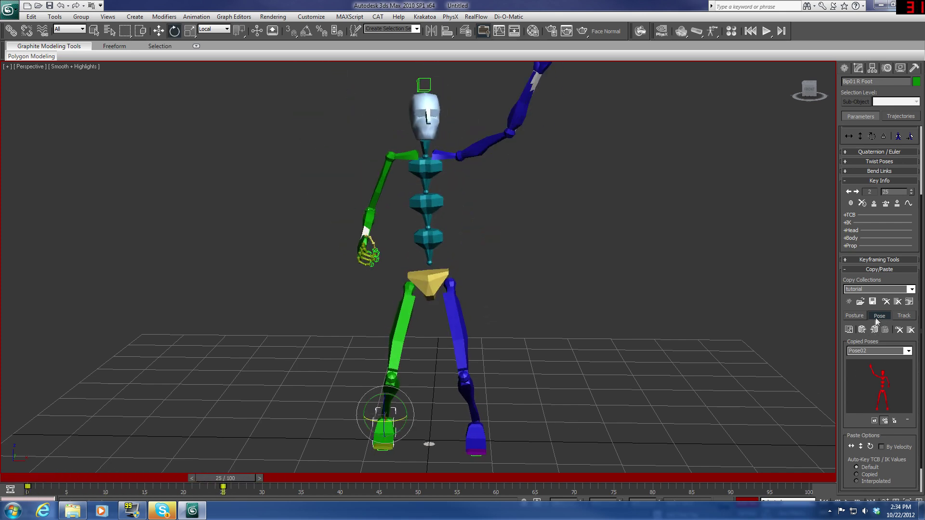
{"action": "left_click", "coordinate": [876, 204]}
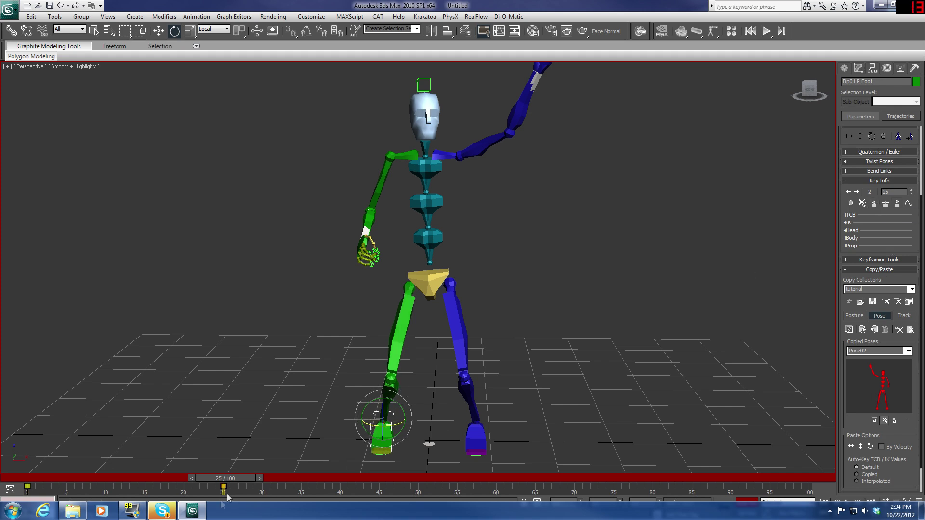
{"action": "left_click_drag", "start_coordinate": [227, 498], "coordinate": [253, 461]}
{"action": "left_click", "coordinate": [483, 437]}
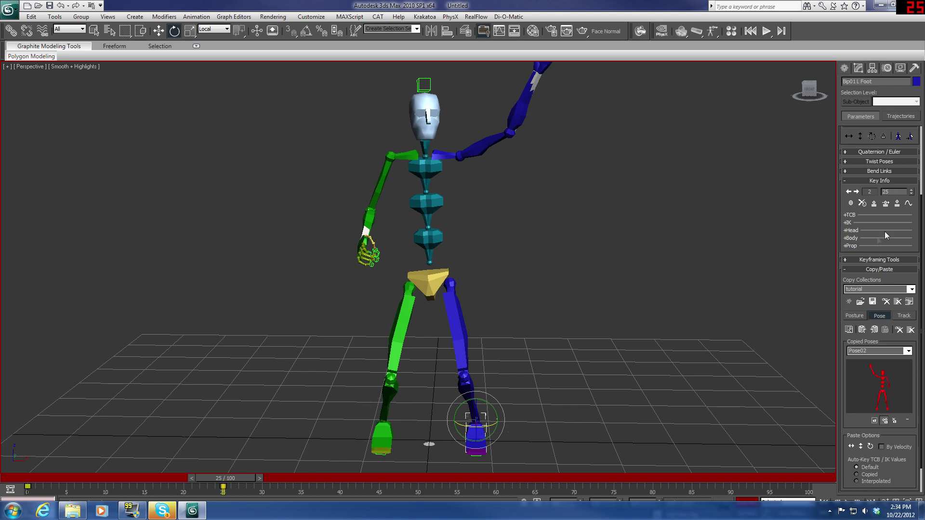
{"action": "left_click", "coordinate": [879, 204]}
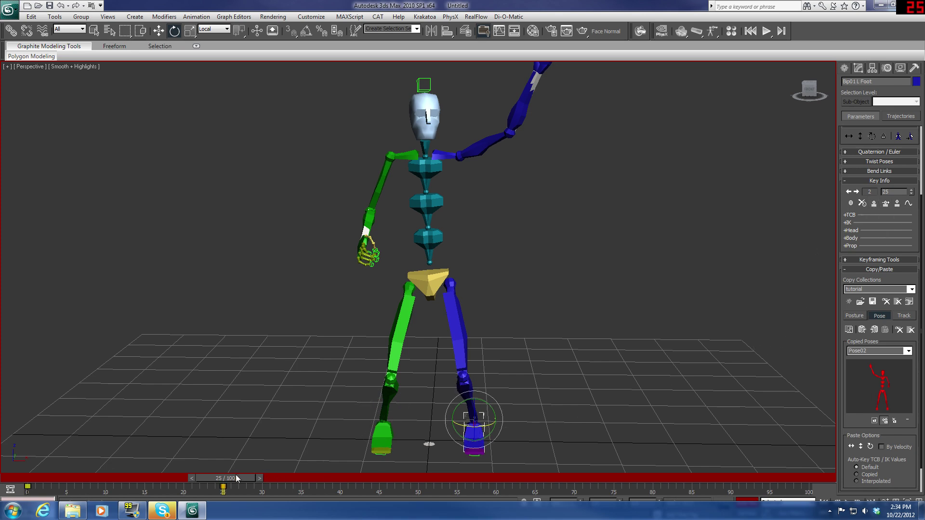
Step: Check the motion around frame 25 and paste the copied pose Pose02 onto the biped at frame 40
{"action": "left_click_drag", "start_coordinate": [235, 475], "coordinate": [426, 387]}
{"action": "key", "text": "e"}
{"action": "left_click_drag", "start_coordinate": [278, 478], "coordinate": [246, 431]}
{"action": "left_click_drag", "start_coordinate": [270, 478], "coordinate": [298, 478]}
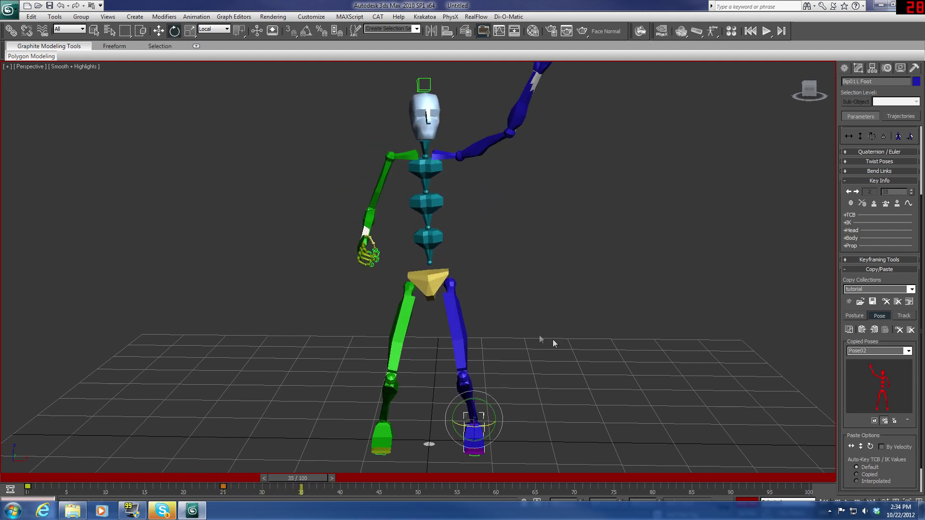
{"action": "middle_click_drag", "start_coordinate": [437, 280], "coordinate": [428, 311]}
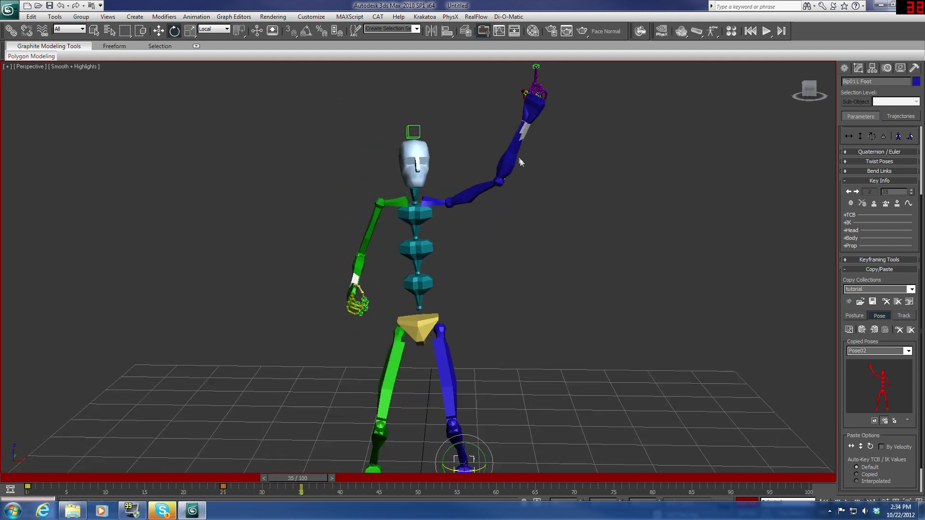
{"action": "left_click", "coordinate": [532, 115]}
{"action": "left_click_drag", "start_coordinate": [318, 483], "coordinate": [340, 478]}
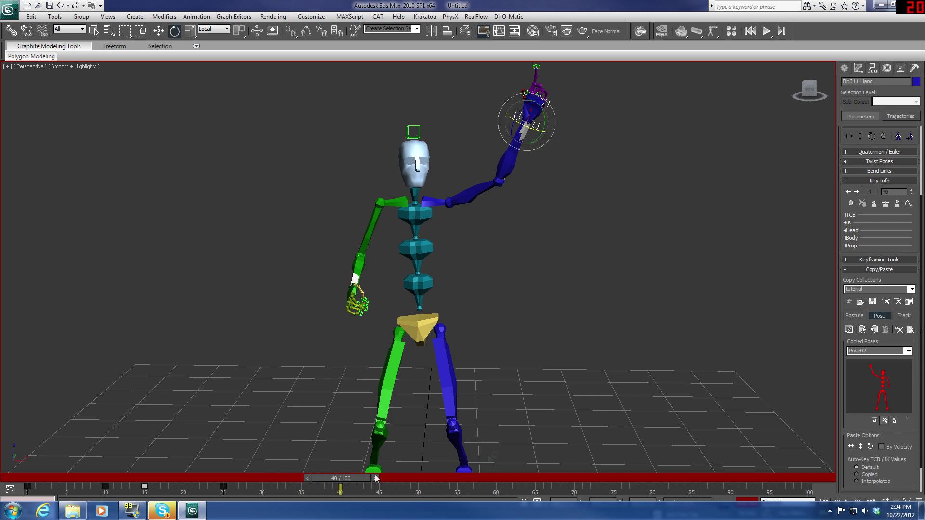
{"action": "left_click", "coordinate": [865, 331]}
{"action": "scroll", "coordinate": [519, 398], "scroll_direction": "up", "scroll_amount": 2}
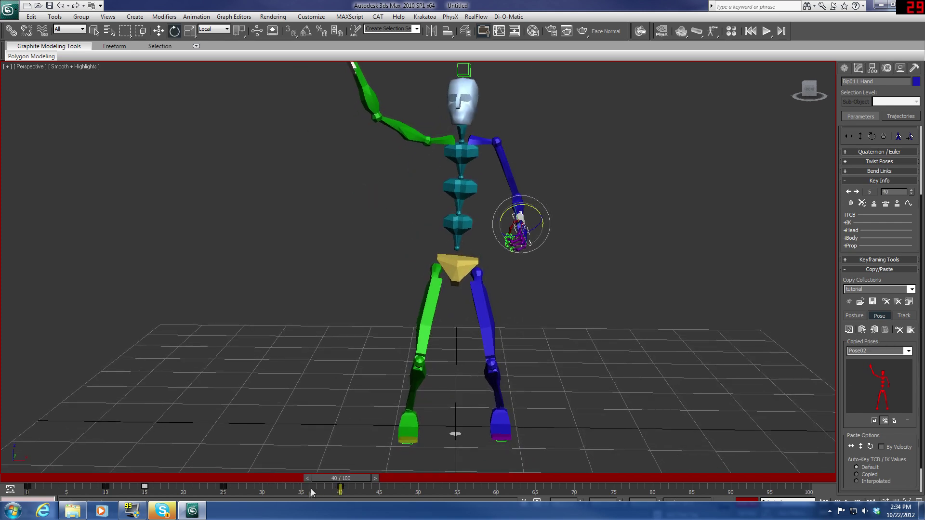
Step: Review the alternating pointing animation up to frame 40 with the whole biped in view
{"action": "left_click_drag", "start_coordinate": [358, 475], "coordinate": [356, 417]}
{"action": "key", "text": "e"}
{"action": "middle_click_drag", "start_coordinate": [492, 396], "coordinate": [413, 404]}
{"action": "scroll", "coordinate": [485, 475], "scroll_direction": "down", "scroll_amount": 5}
{"action": "scroll", "coordinate": [566, 346], "scroll_direction": "up", "scroll_amount": 5}
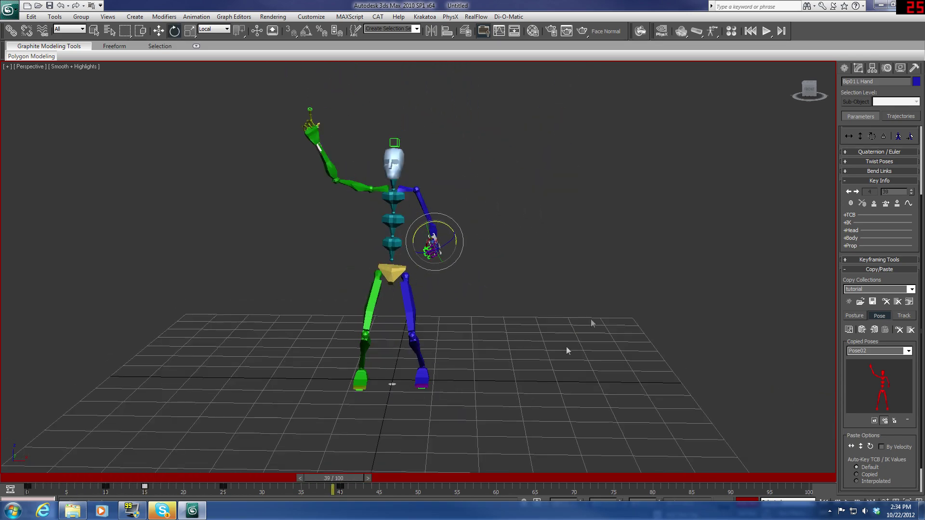
Step: Examine the whole biped's pose at frame 39 from the front and from both sides
{"action": "left_click_drag", "start_coordinate": [807, 102], "coordinate": [753, 260]}
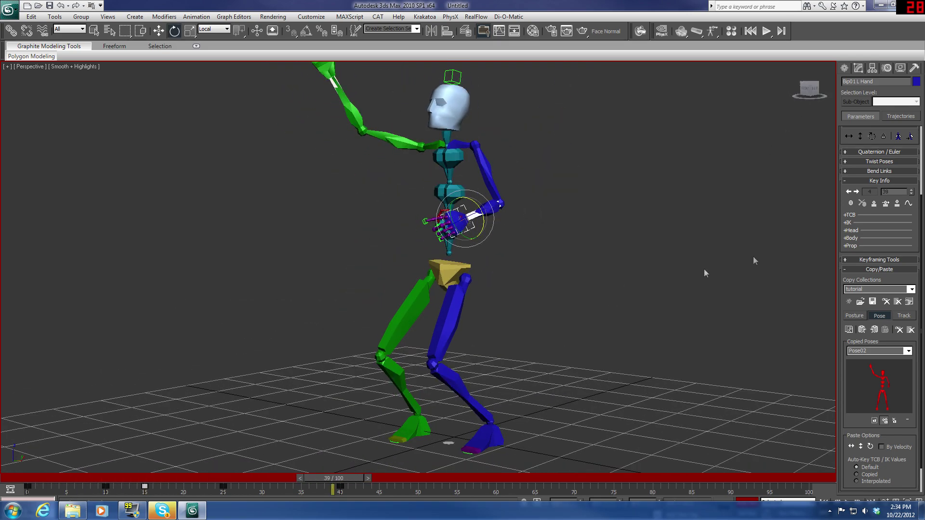
{"action": "scroll", "coordinate": [862, 182], "scroll_direction": "up", "scroll_amount": 3}
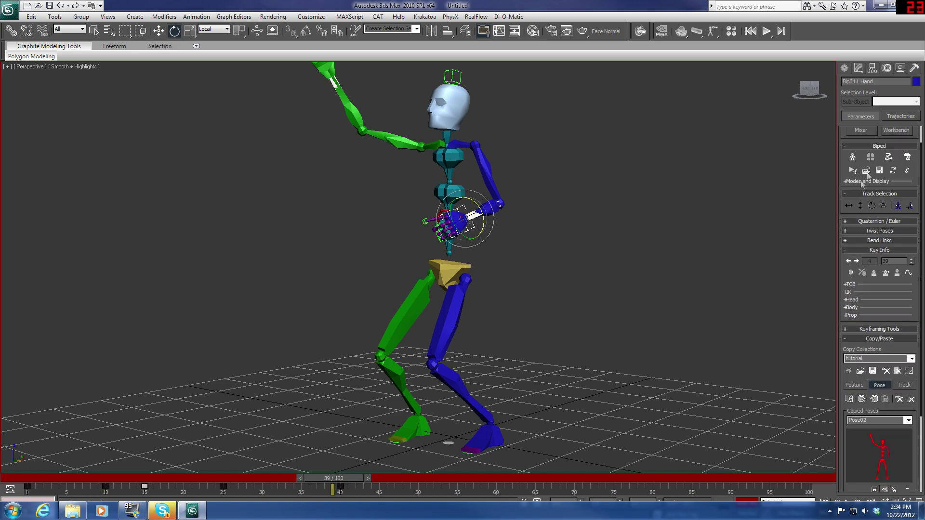
{"action": "scroll", "coordinate": [580, 407], "scroll_direction": "down", "scroll_amount": 3}
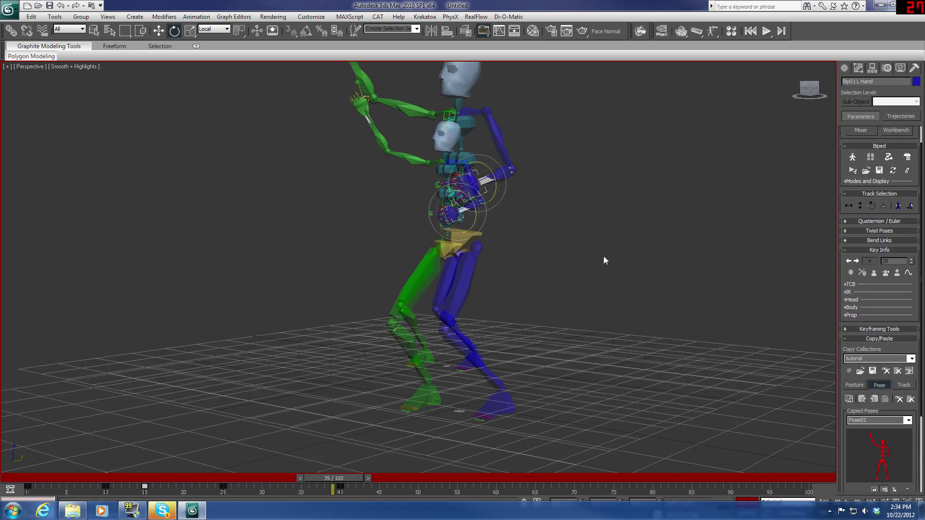
{"action": "middle_click_drag", "start_coordinate": [603, 260], "coordinate": [588, 311]}
{"action": "left_click_drag", "start_coordinate": [816, 87], "coordinate": [876, 104]}
{"action": "scroll", "coordinate": [525, 284], "scroll_direction": "up", "scroll_amount": 3}
{"action": "scroll", "coordinate": [524, 284], "scroll_direction": "down", "scroll_amount": 2}
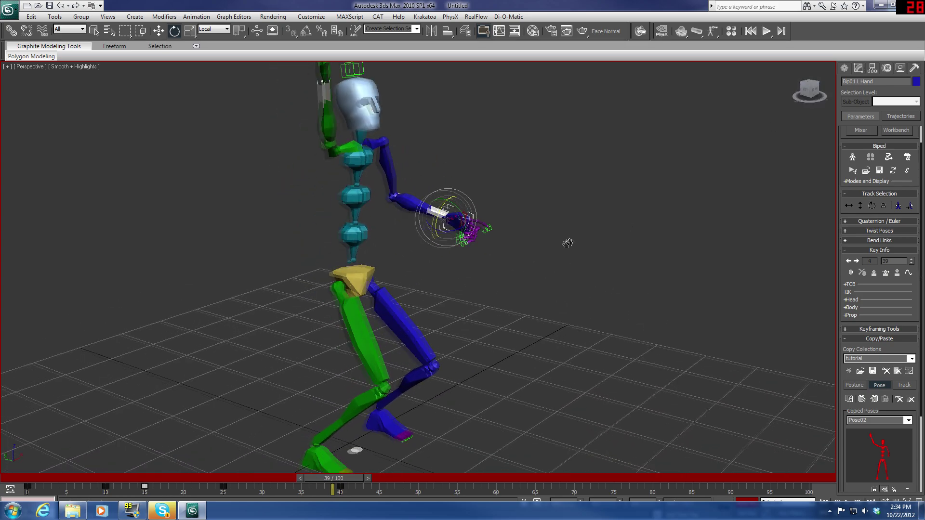
{"action": "scroll", "coordinate": [519, 293], "scroll_direction": "down", "scroll_amount": 2}
{"action": "left_click", "coordinate": [805, 94]}
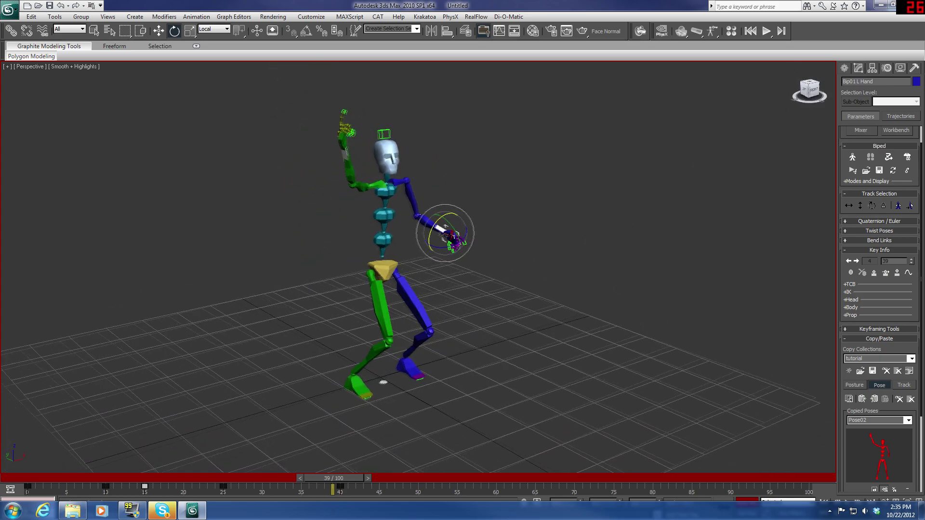
{"action": "scroll", "coordinate": [615, 229], "scroll_direction": "up", "scroll_amount": 3}
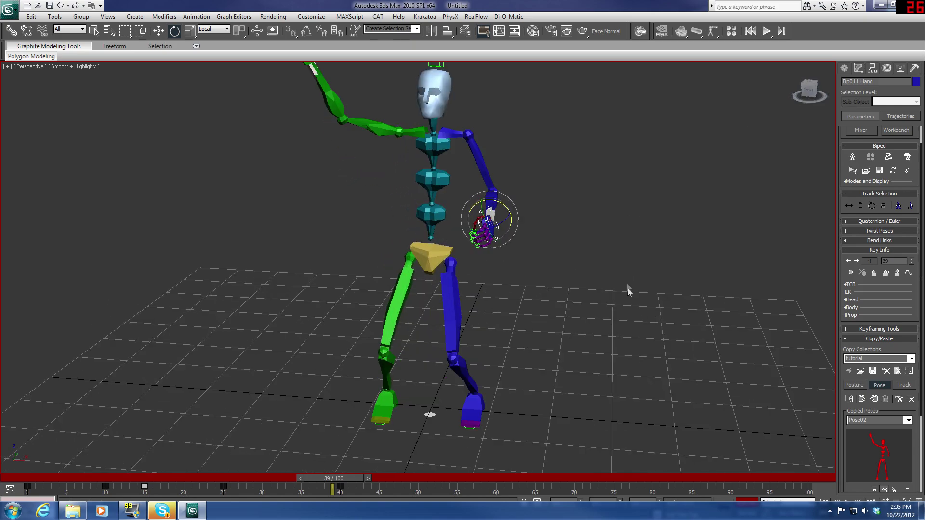
{"action": "left_click", "coordinate": [804, 94]}
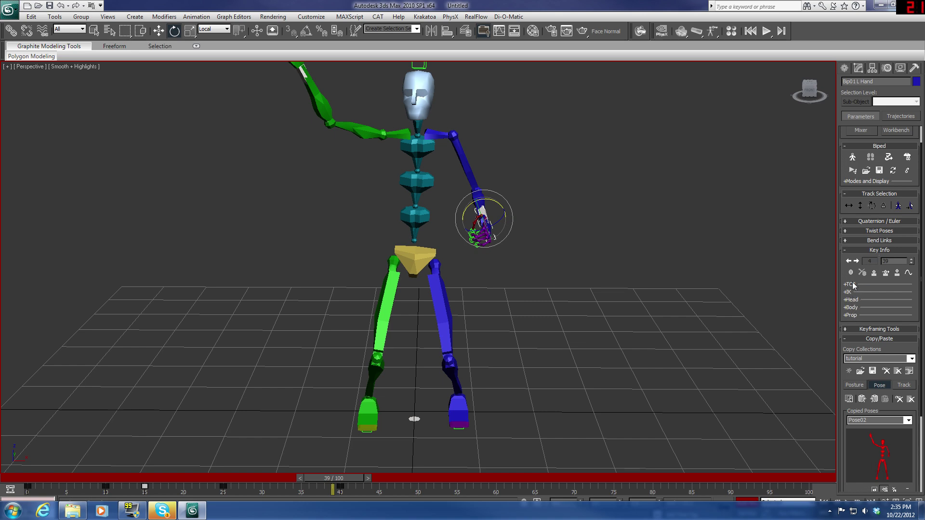
Step: Check the TCB settings of the left hand's key at frame 40 and return to frame 39 for a closer look
{"action": "left_click", "coordinate": [850, 285]}
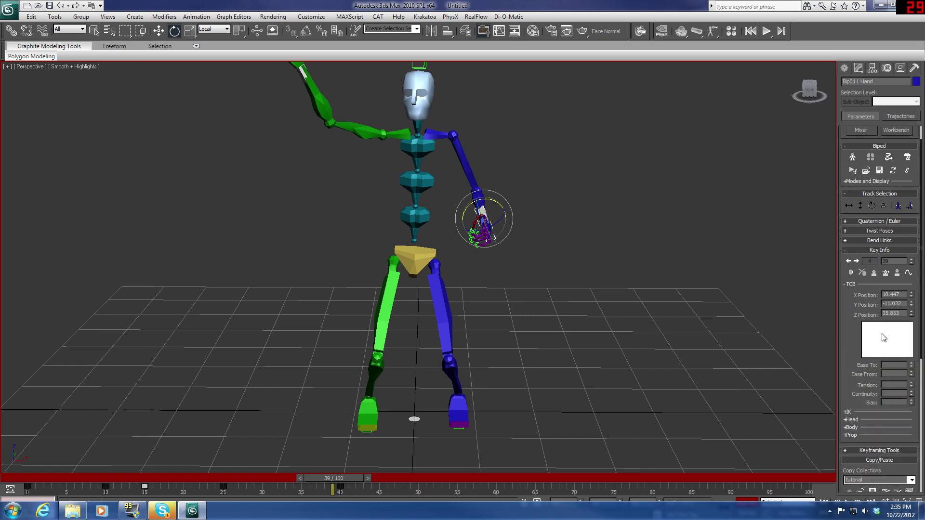
{"action": "left_click", "coordinate": [367, 477]}
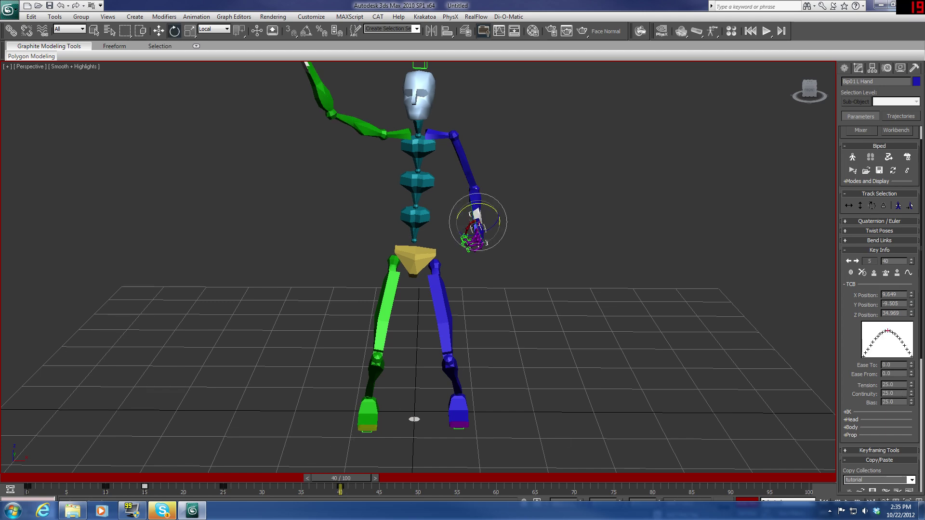
{"action": "left_click", "coordinate": [854, 250]}
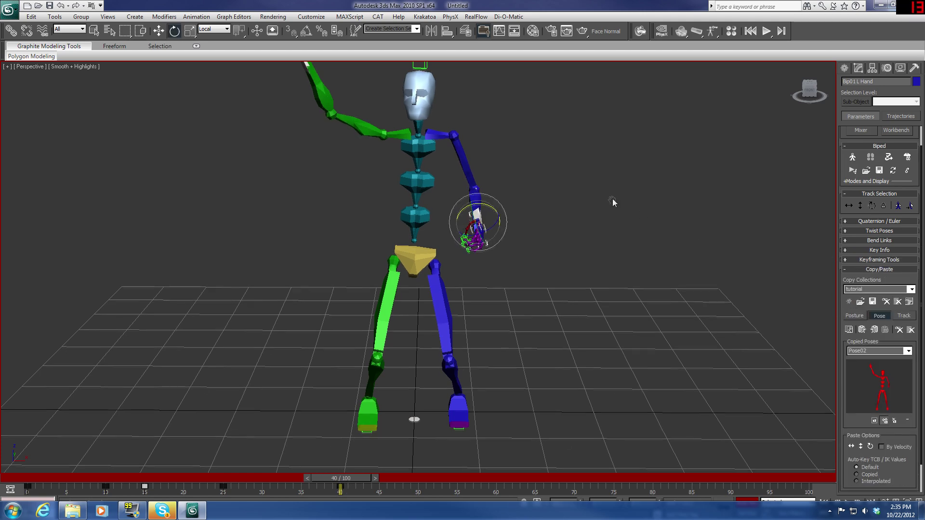
{"action": "middle_click_drag", "start_coordinate": [368, 375], "coordinate": [362, 428]}
{"action": "middle_click_drag", "start_coordinate": [501, 368], "coordinate": [520, 357]}
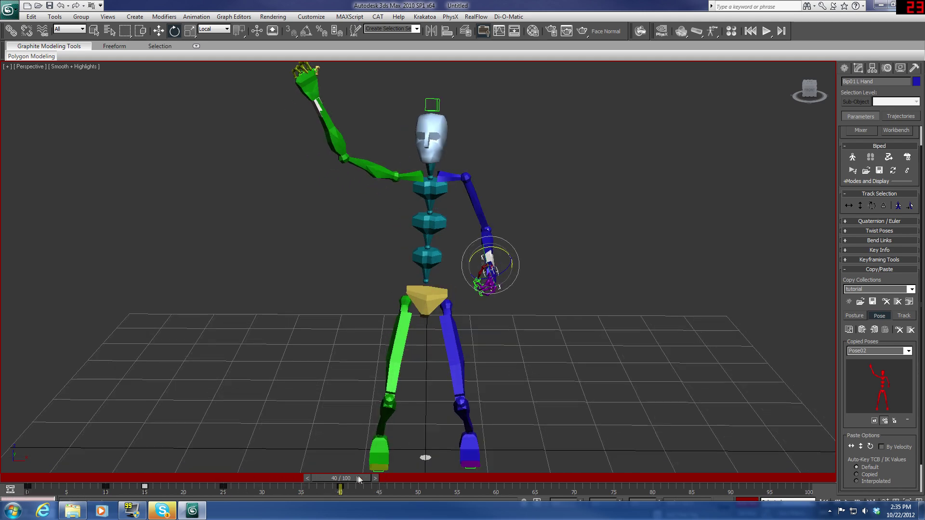
{"action": "left_click_drag", "start_coordinate": [358, 479], "coordinate": [352, 421]}
{"action": "key", "text": "e"}
{"action": "middle_click_drag", "start_coordinate": [745, 298], "coordinate": [695, 353]}
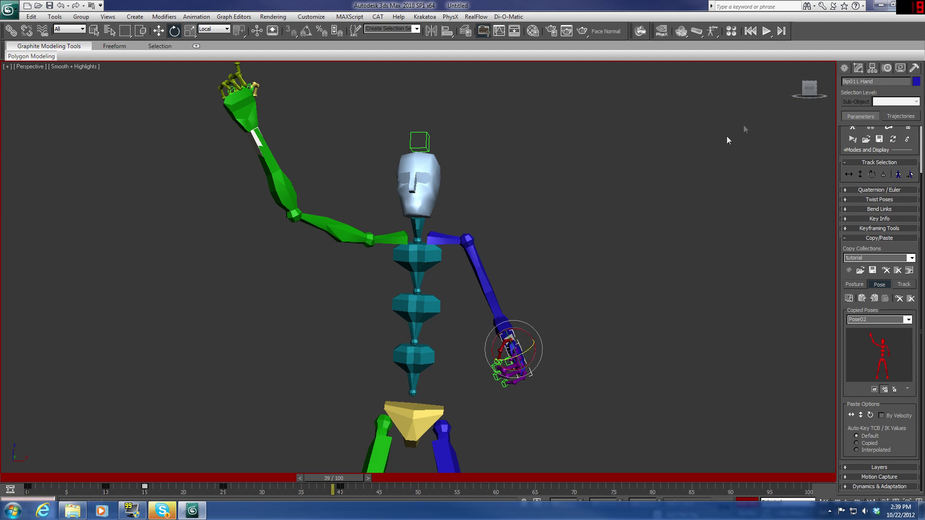
Step: Select the right forearm's twist link beneath the forearm and recolor the forearm twist links dark gray
{"action": "left_click_drag", "start_coordinate": [803, 96], "coordinate": [781, 101]}
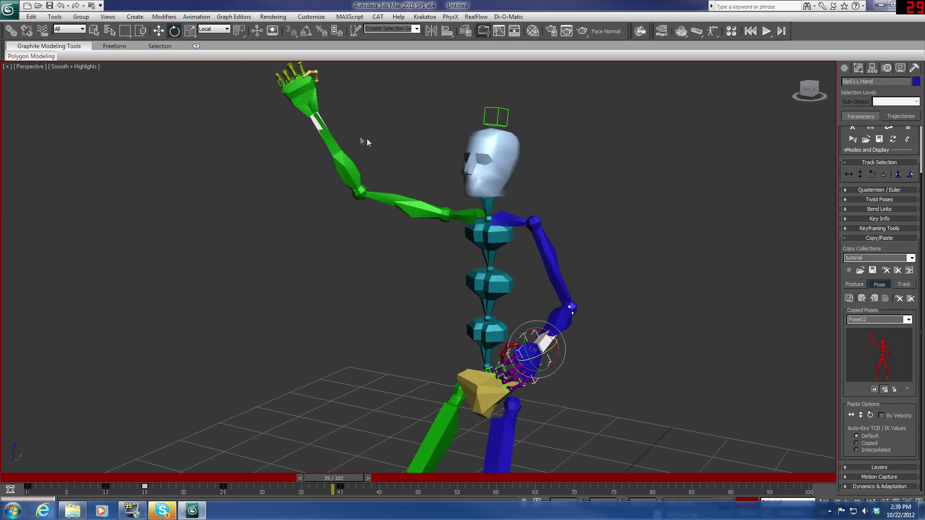
{"action": "left_click", "coordinate": [314, 120]}
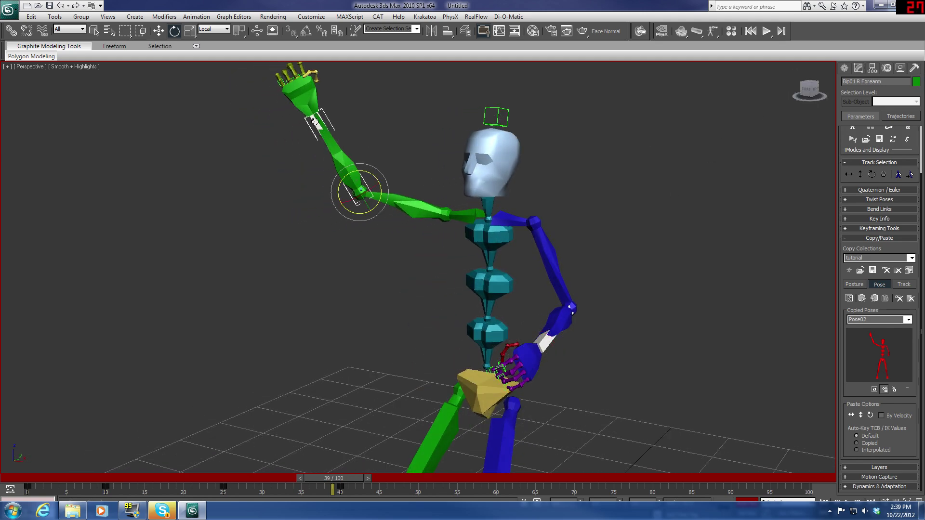
{"action": "left_click", "coordinate": [305, 149]}
{"action": "right_click", "coordinate": [305, 149]}
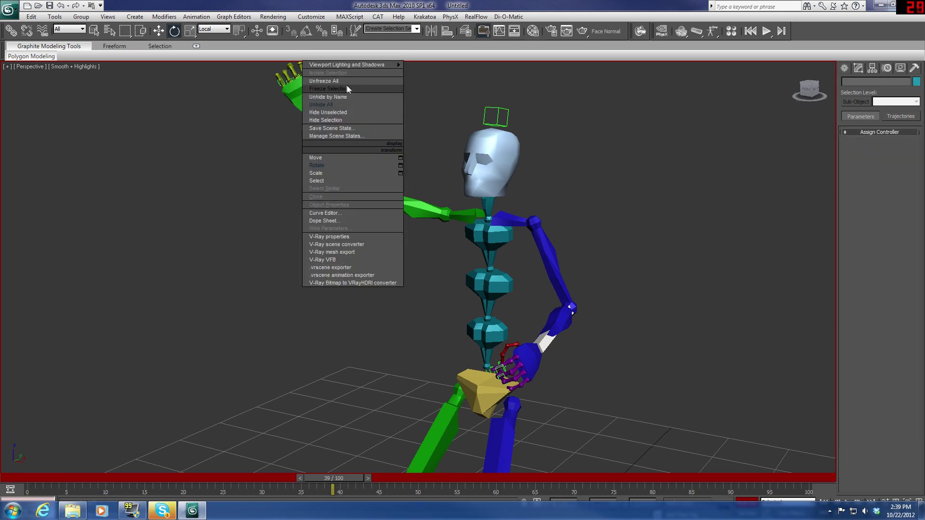
{"action": "left_click", "coordinate": [347, 88]}
{"action": "left_click", "coordinate": [317, 130]}
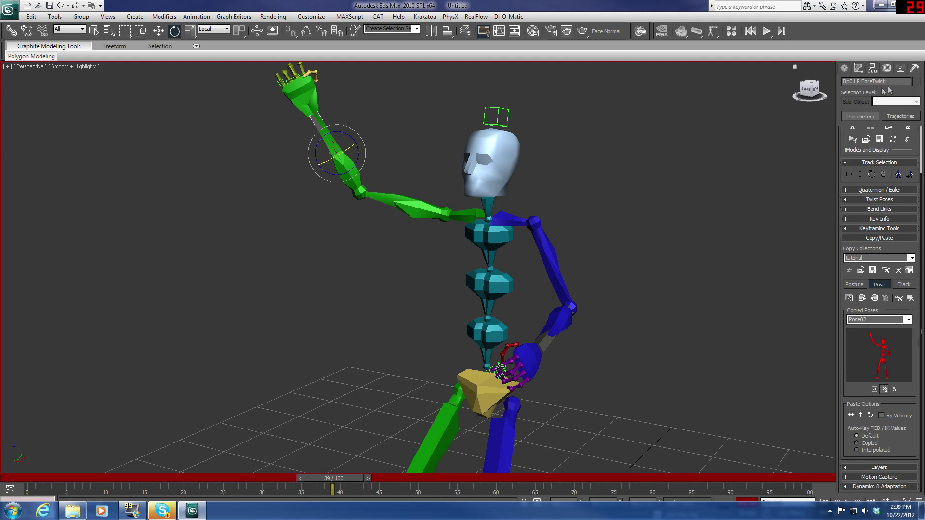
Step: Twist the right hand about its own axis and hide the right forearm object to expose its twist links
{"action": "left_click", "coordinate": [299, 93]}
{"action": "scroll", "coordinate": [298, 244], "scroll_direction": "up", "scroll_amount": 4}
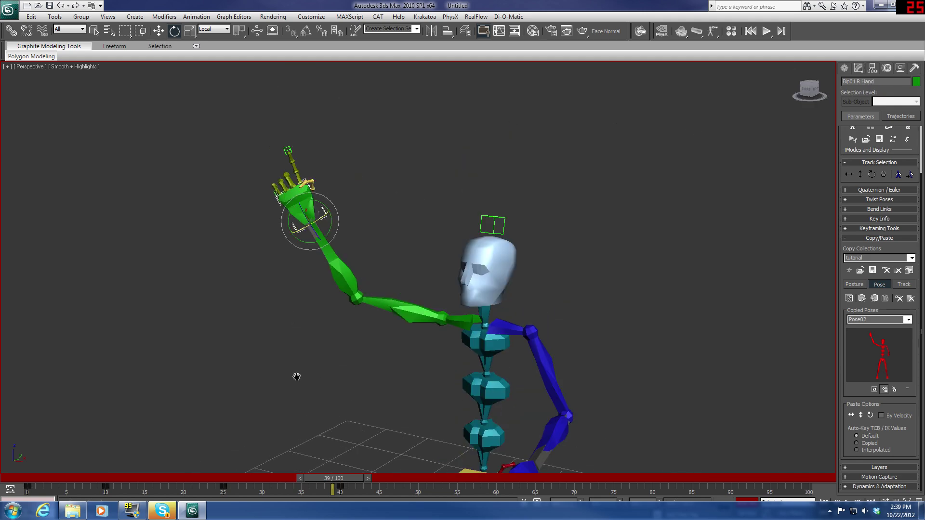
{"action": "left_click_drag", "start_coordinate": [269, 196], "coordinate": [226, 206]}
{"action": "left_click", "coordinate": [311, 286]}
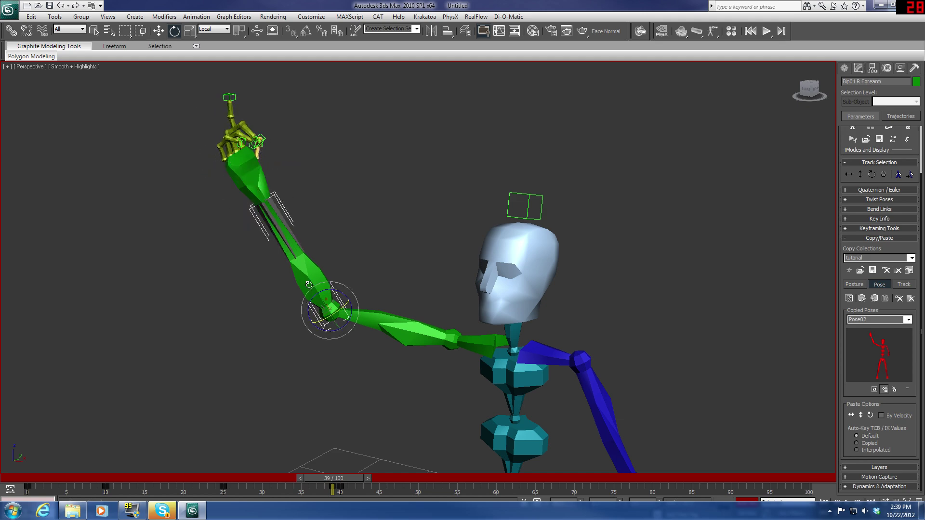
{"action": "right_click", "coordinate": [306, 282]}
{"action": "left_click", "coordinate": [339, 258]}
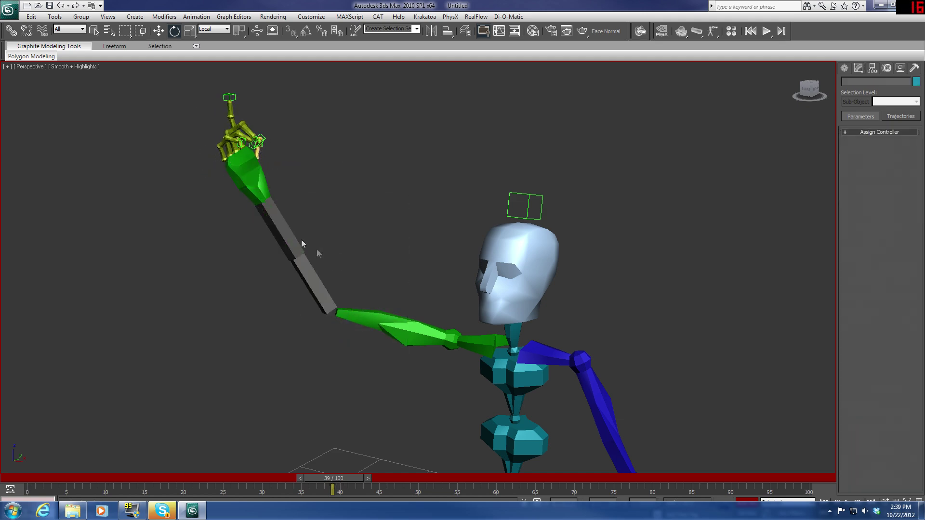
Step: Twist the right hand back and forth around the hidden forearm's axis to drive the exposed twist links
{"action": "left_click", "coordinate": [253, 192]}
{"action": "left_click_drag", "start_coordinate": [268, 197], "coordinate": [113, 260]}
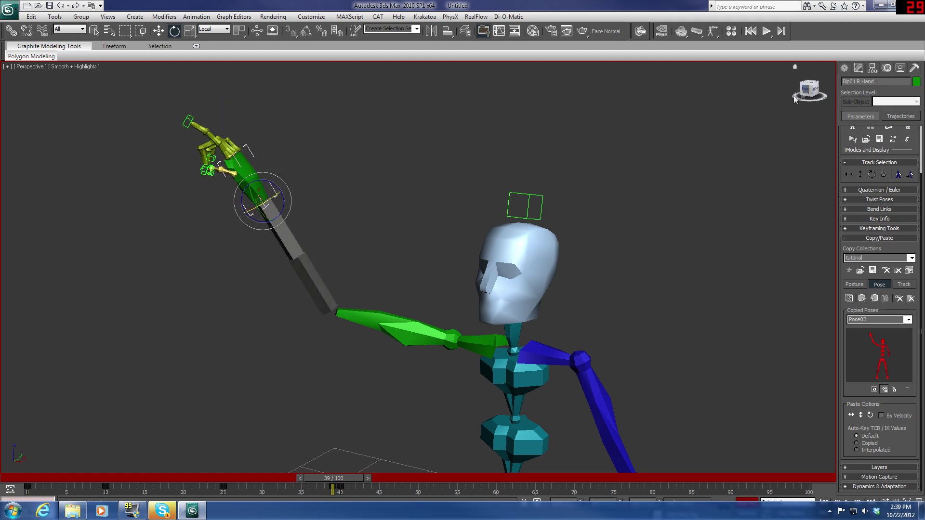
{"action": "left_click_drag", "start_coordinate": [809, 91], "coordinate": [769, 130]}
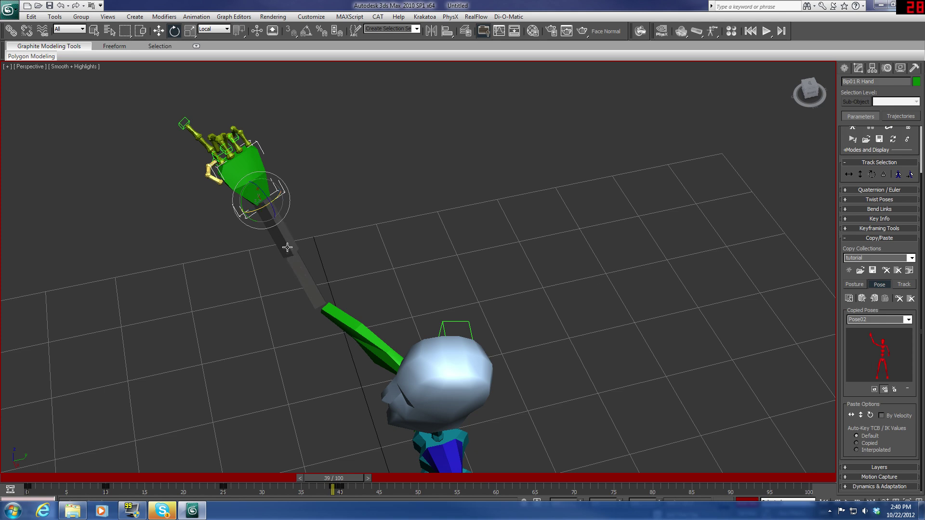
{"action": "left_click_drag", "start_coordinate": [258, 210], "coordinate": [436, 126]}
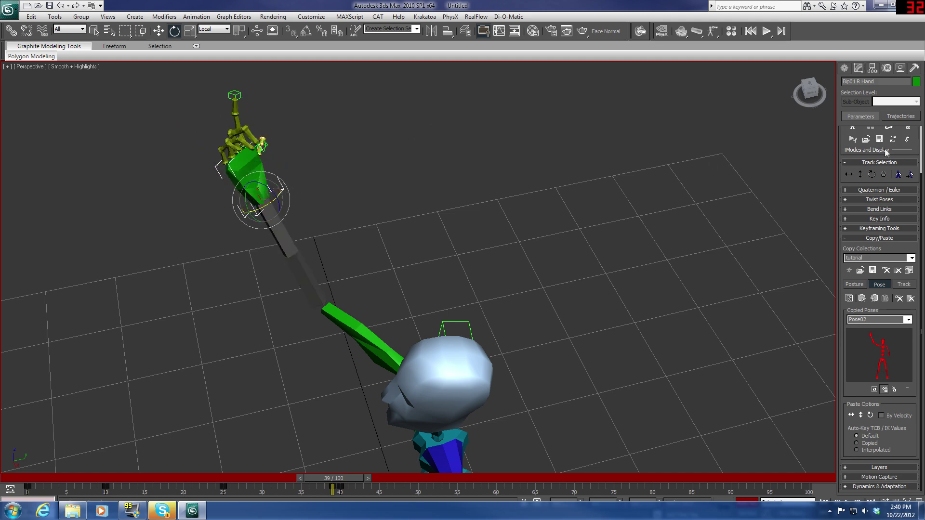
{"action": "left_click_drag", "start_coordinate": [811, 92], "coordinate": [829, 80]}
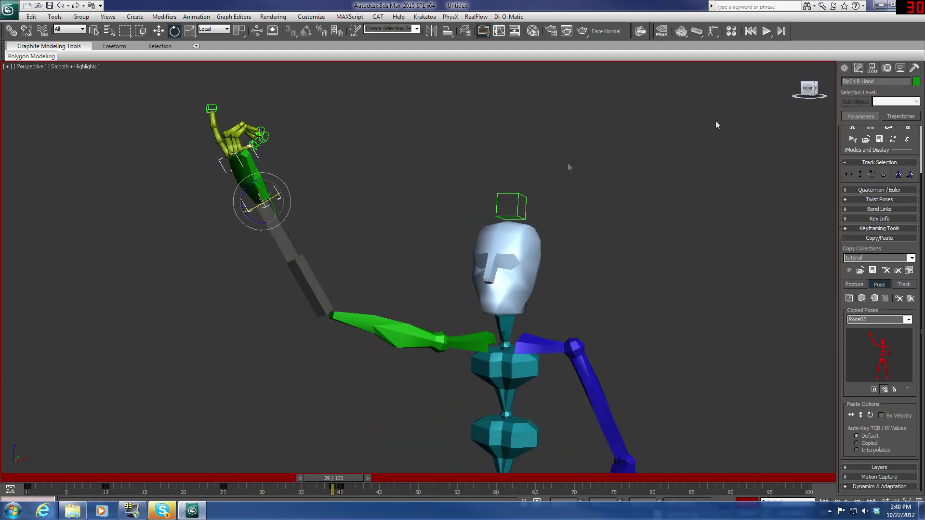
{"action": "left_click_drag", "start_coordinate": [270, 207], "coordinate": [151, 241]}
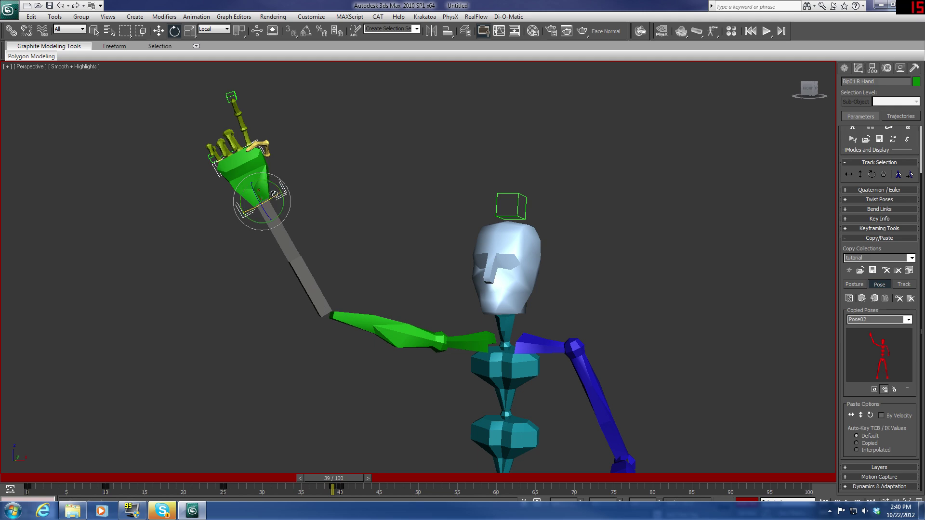
Step: Bend the right hand forward at the wrist, straighten it, and twist it again in both directions
{"action": "left_click_drag", "start_coordinate": [254, 193], "coordinate": [274, 246]}
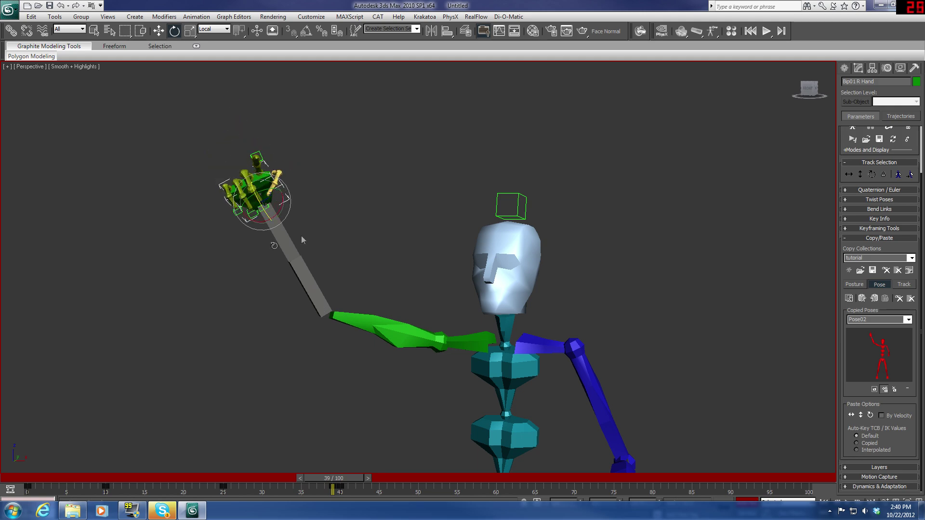
{"action": "left_click_drag", "start_coordinate": [813, 92], "coordinate": [761, 102]}
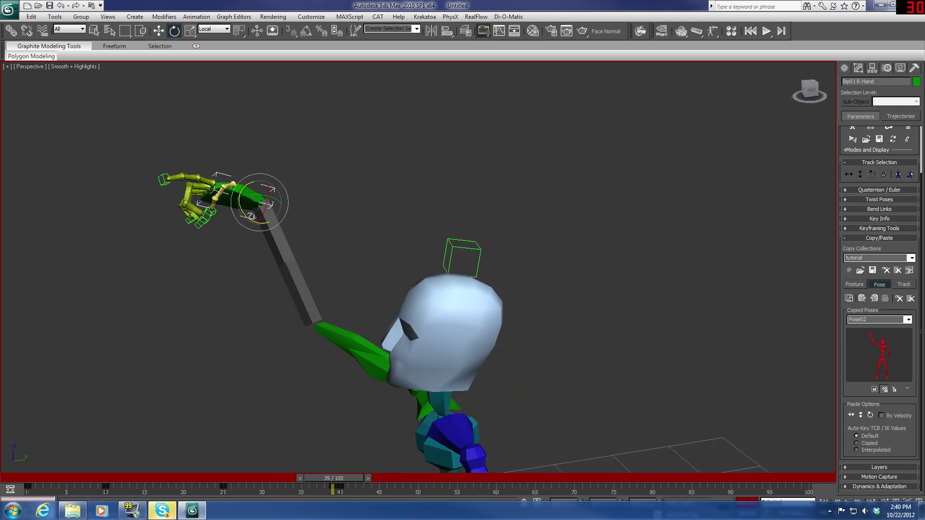
{"action": "left_click_drag", "start_coordinate": [251, 216], "coordinate": [287, 36]}
{"action": "left_click_drag", "start_coordinate": [259, 193], "coordinate": [171, 214]}
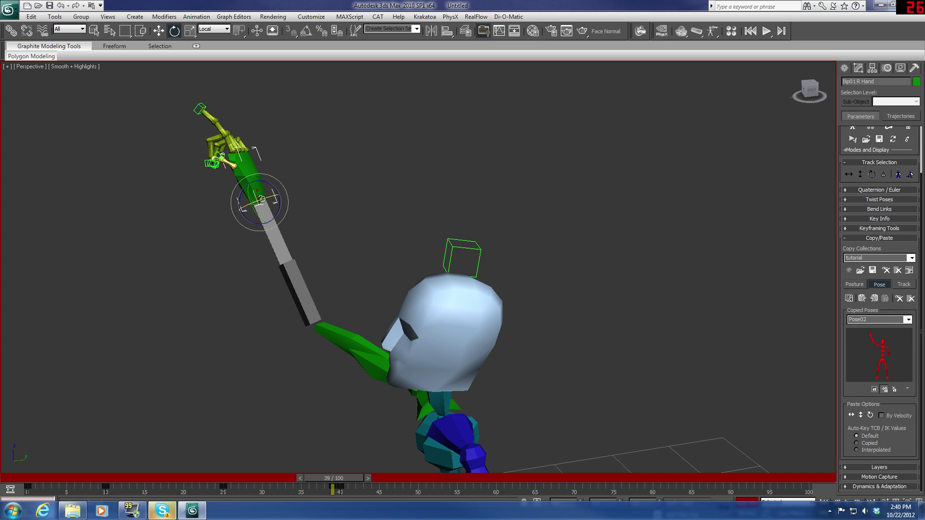
{"action": "left_click_drag", "start_coordinate": [264, 202], "coordinate": [357, 177]}
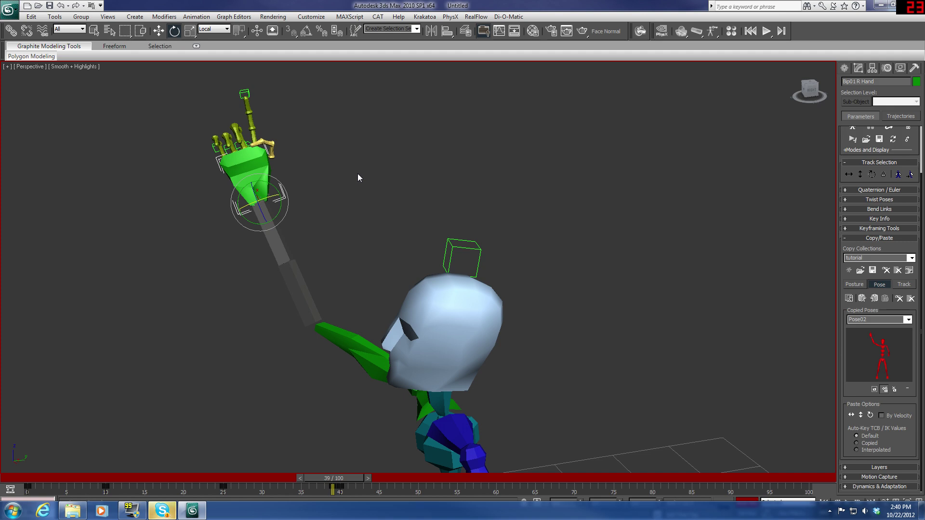
{"action": "left_click_drag", "start_coordinate": [270, 193], "coordinate": [164, 248]}
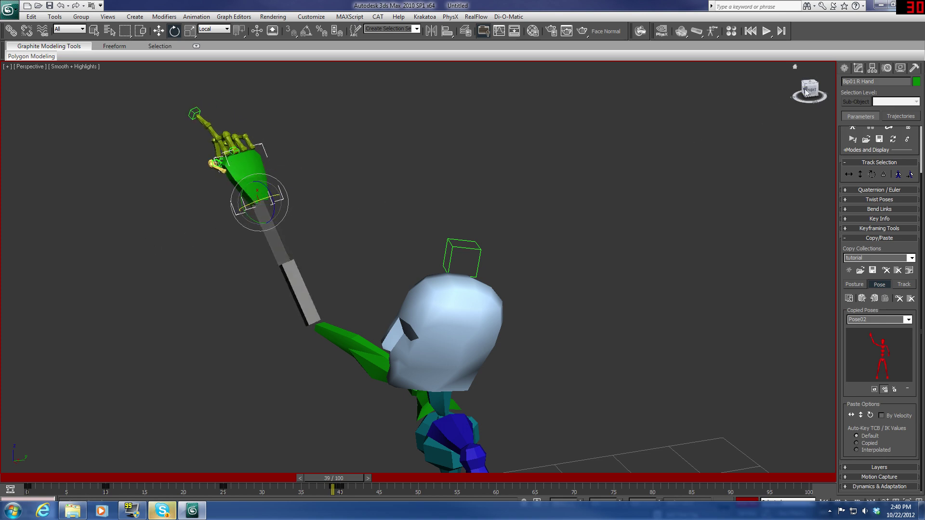
Step: Unhide all objects to restore the right forearm and select the right hand again
{"action": "left_click_drag", "start_coordinate": [808, 92], "coordinate": [822, 93]}
{"action": "right_click", "coordinate": [362, 282]}
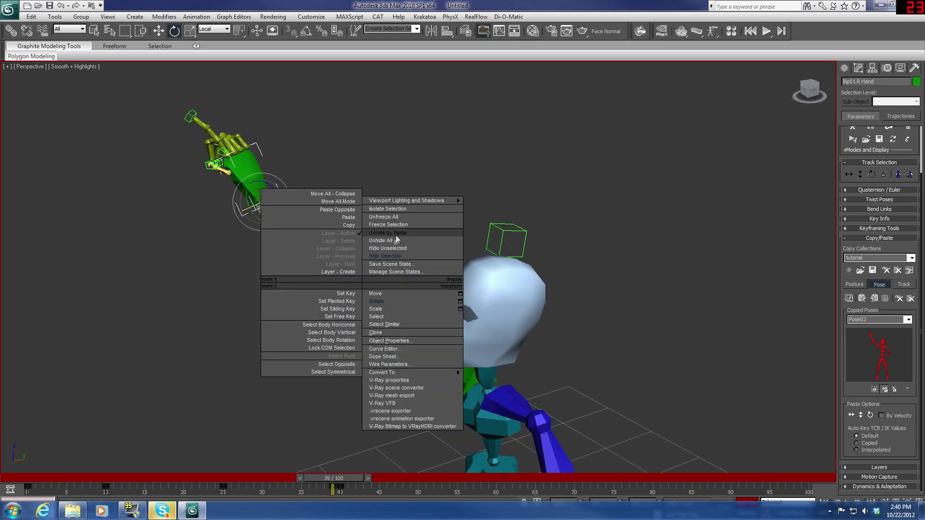
{"action": "left_click", "coordinate": [392, 240]}
{"action": "left_click", "coordinate": [295, 273]}
{"action": "left_click", "coordinate": [255, 185]}
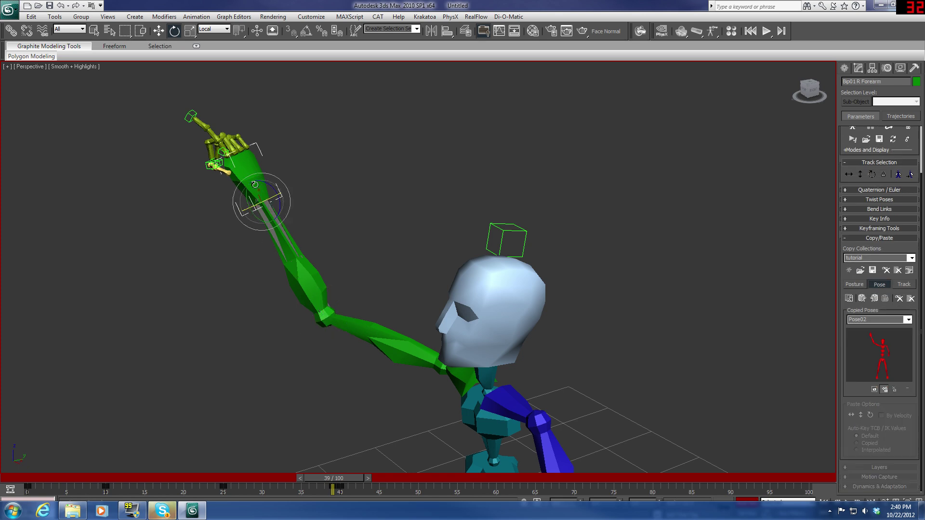
Step: Bend the right hand forward at the wrist and twist it sideways relative to the forearm
{"action": "left_click_drag", "start_coordinate": [273, 185], "coordinate": [224, 144]}
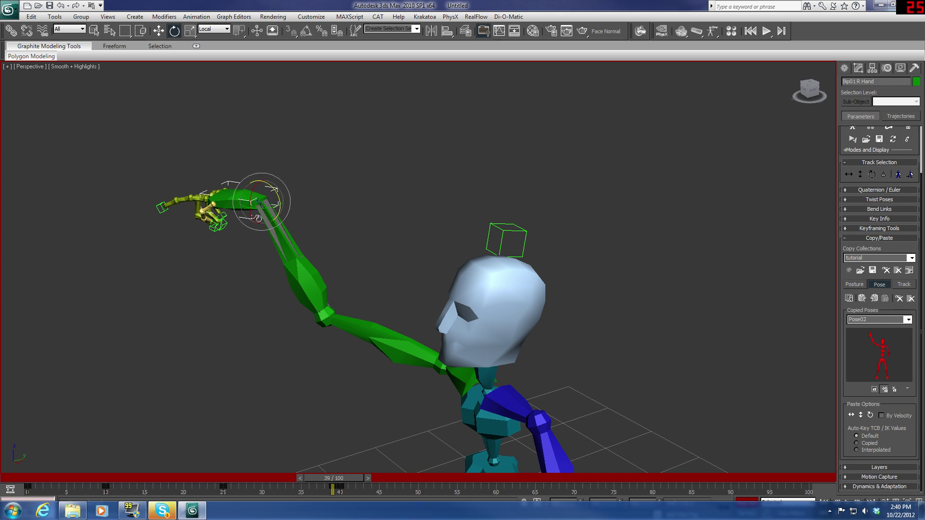
{"action": "left_click", "coordinate": [298, 275]}
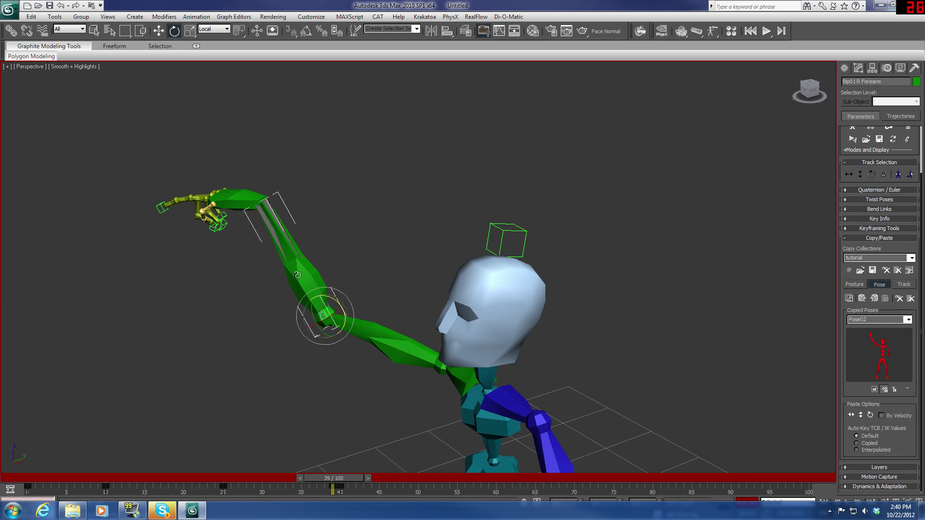
{"action": "left_click", "coordinate": [248, 204]}
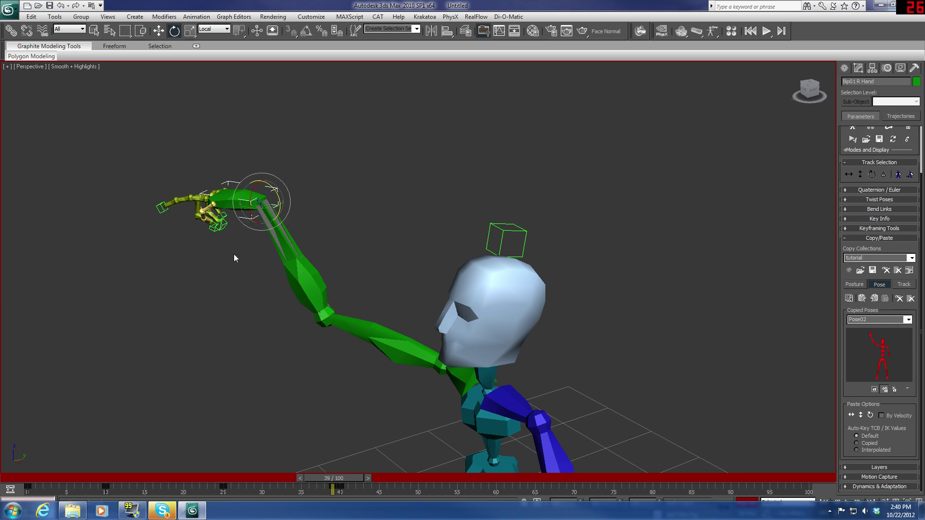
{"action": "left_click_drag", "start_coordinate": [277, 193], "coordinate": [325, 128]}
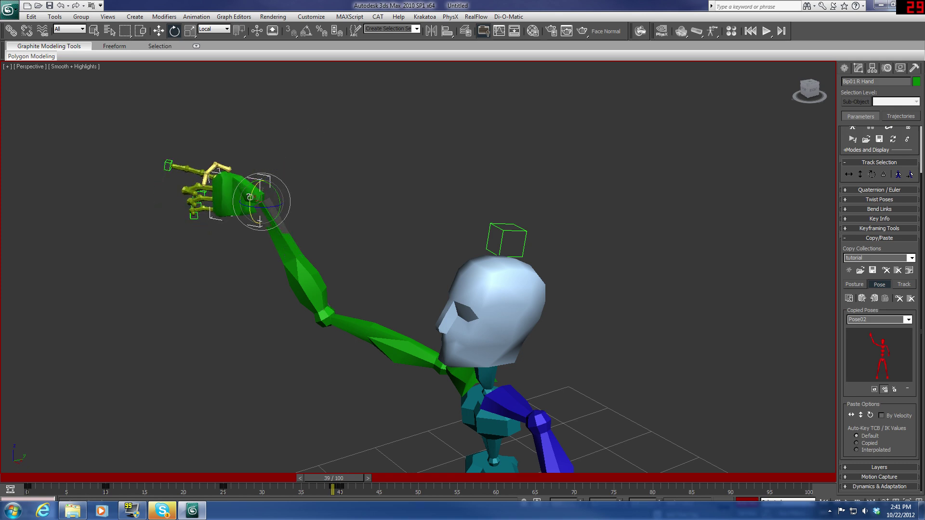
Step: Rotate the right hand at the wrist until it points upward roughly in line with the forearm
{"action": "left_click", "coordinate": [301, 270]}
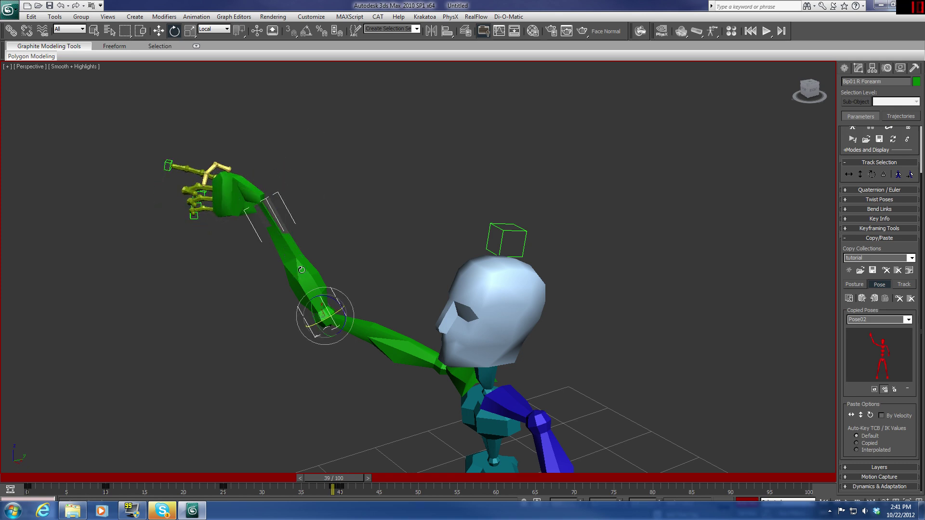
{"action": "left_click", "coordinate": [234, 193]}
{"action": "left_click_drag", "start_coordinate": [272, 186], "coordinate": [294, 239]}
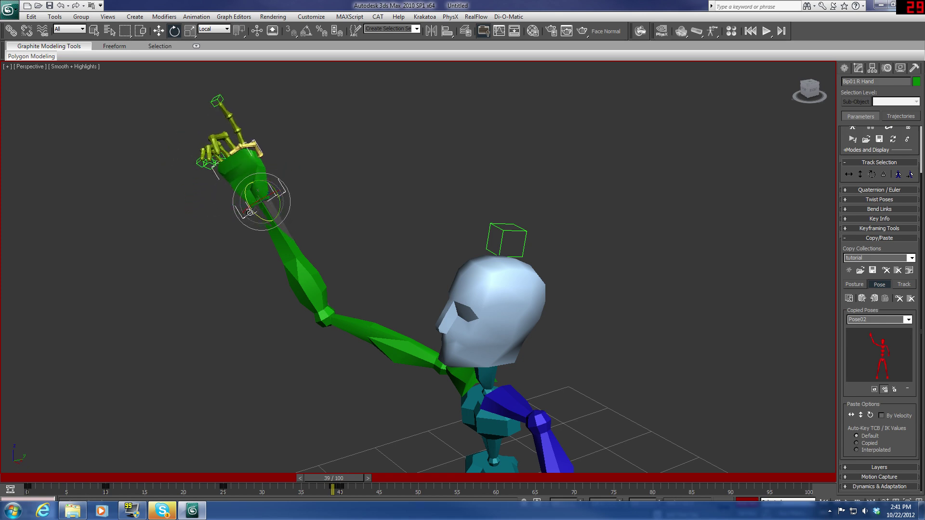
{"action": "mouse_move", "coordinate": [262, 199]}
{"action": "left_mouse_down"}
{"action": "mouse_move", "coordinate": [138, 241]}
{"action": "mouse_move", "coordinate": [253, 199]}
{"action": "left_mouse_up"}
Step: Hide the right forearm to expose its twist links, and rotate the right hand to drive them
{"action": "middle_click_drag", "start_coordinate": [380, 341], "coordinate": [421, 302]}
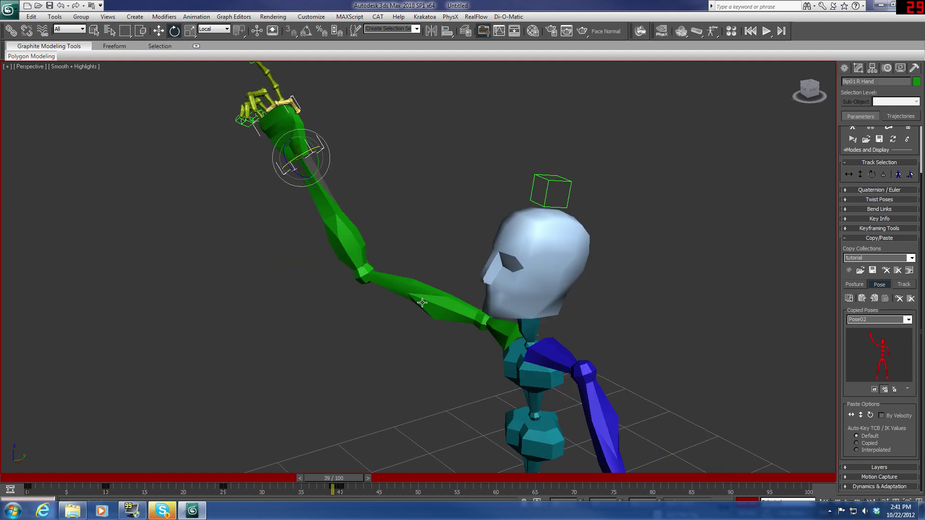
{"action": "left_click_drag", "start_coordinate": [810, 91], "coordinate": [830, 92]}
{"action": "middle_click_drag", "start_coordinate": [421, 301], "coordinate": [462, 285], "text": "alt"}
{"action": "left_click", "coordinate": [324, 212]}
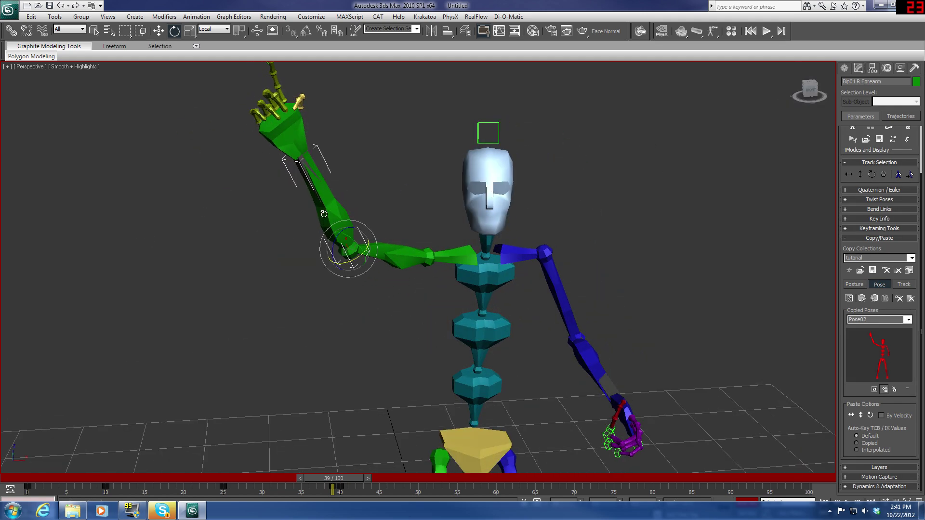
{"action": "right_click", "coordinate": [321, 211]}
{"action": "left_click", "coordinate": [369, 185]}
{"action": "left_click", "coordinate": [327, 200]}
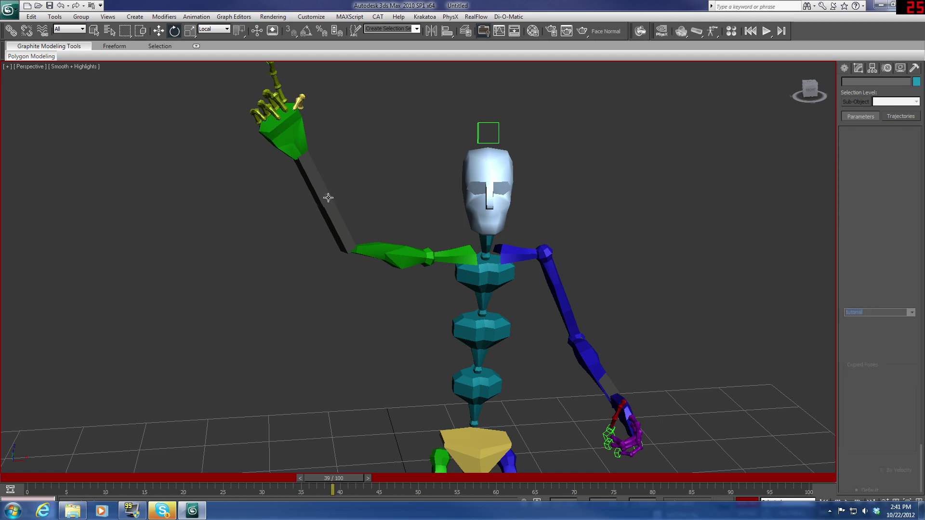
{"action": "left_click", "coordinate": [299, 147]}
{"action": "left_click_drag", "start_coordinate": [301, 165], "coordinate": [380, 123]}
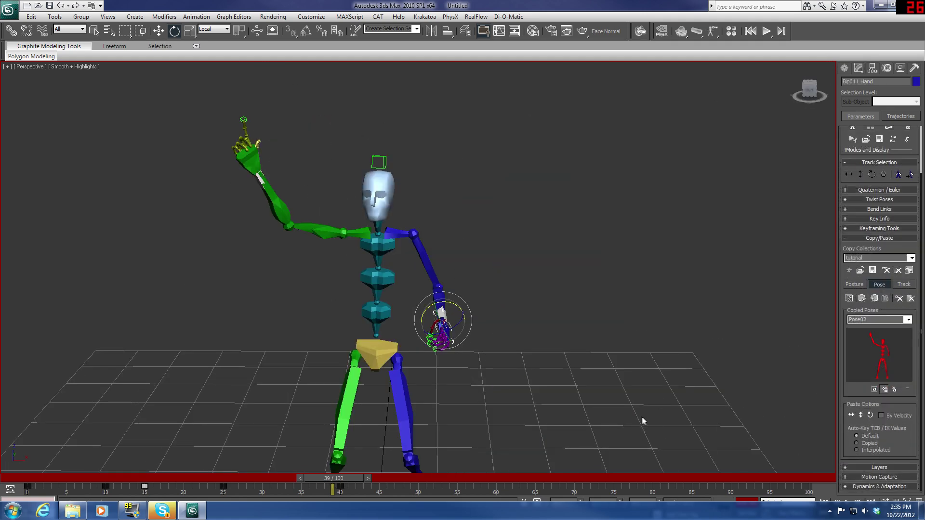
{"action": "scroll", "coordinate": [594, 305], "scroll_direction": "up", "scroll_amount": 5}
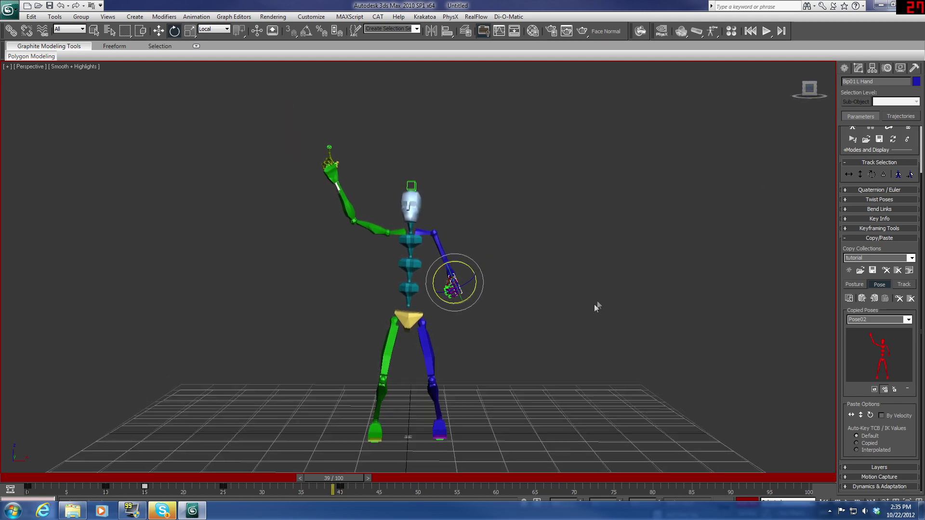
{"action": "middle_click_drag", "start_coordinate": [580, 328], "coordinate": [611, 307]}
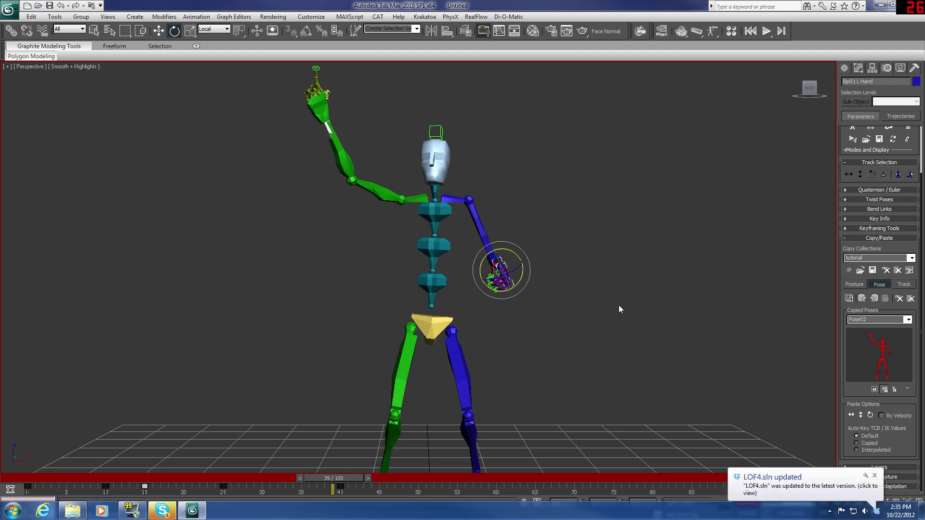
{"action": "left_click_drag", "start_coordinate": [810, 92], "coordinate": [715, 141]}
{"action": "middle_click_drag", "start_coordinate": [714, 138], "coordinate": [712, 139]}
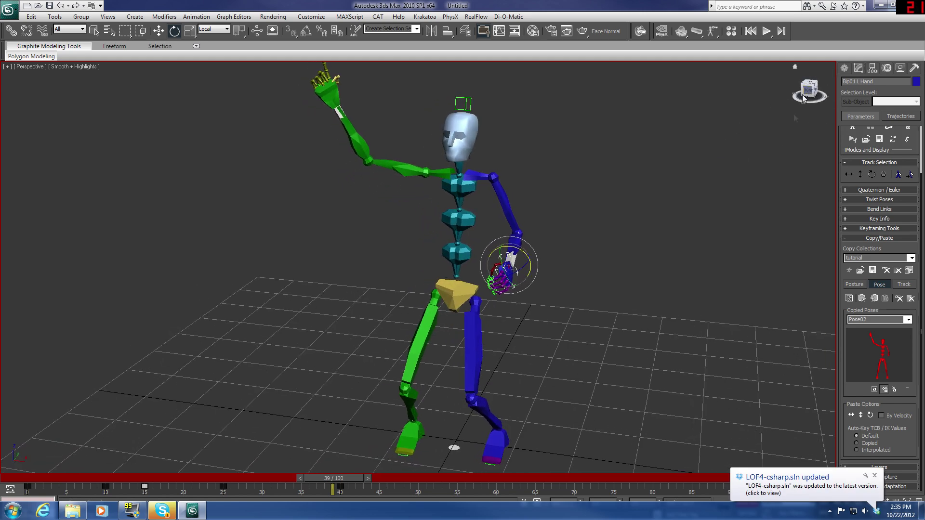
{"action": "left_click_drag", "start_coordinate": [809, 91], "coordinate": [789, 99]}
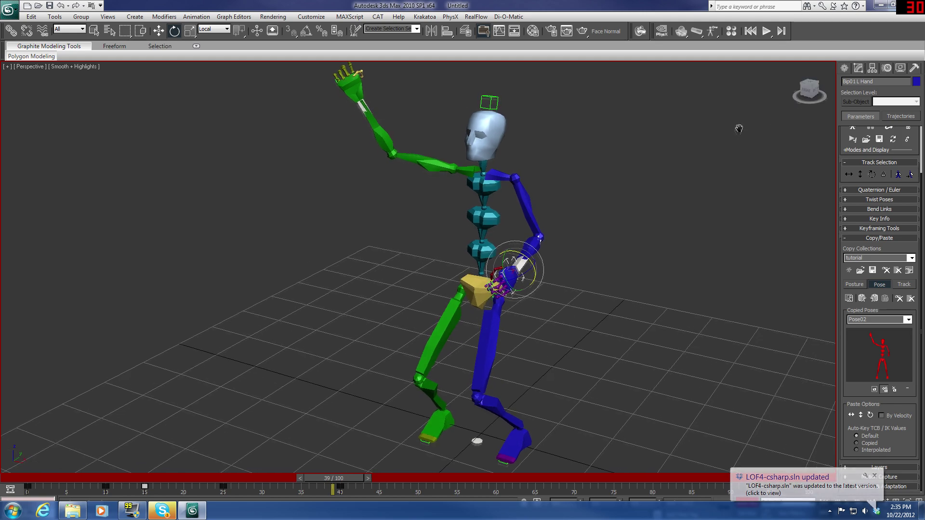
{"action": "middle_click_drag", "start_coordinate": [739, 123], "coordinate": [747, 124]}
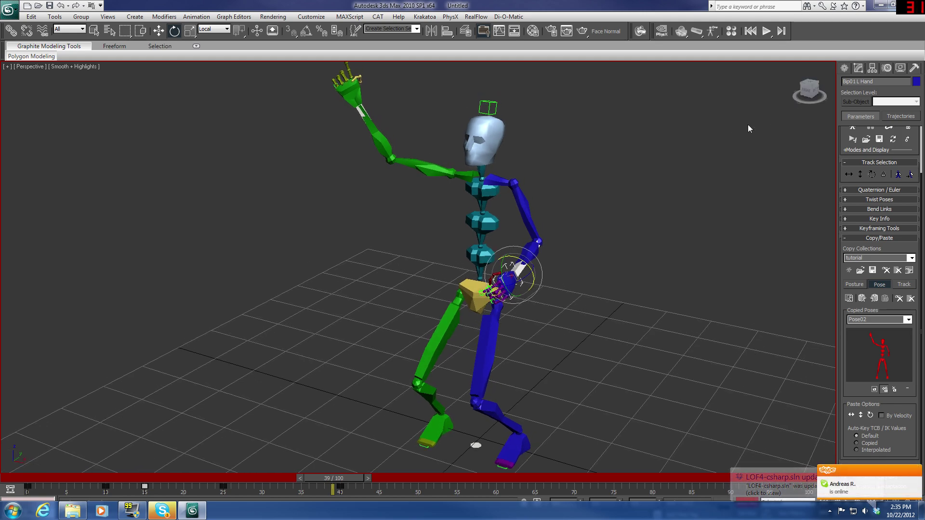